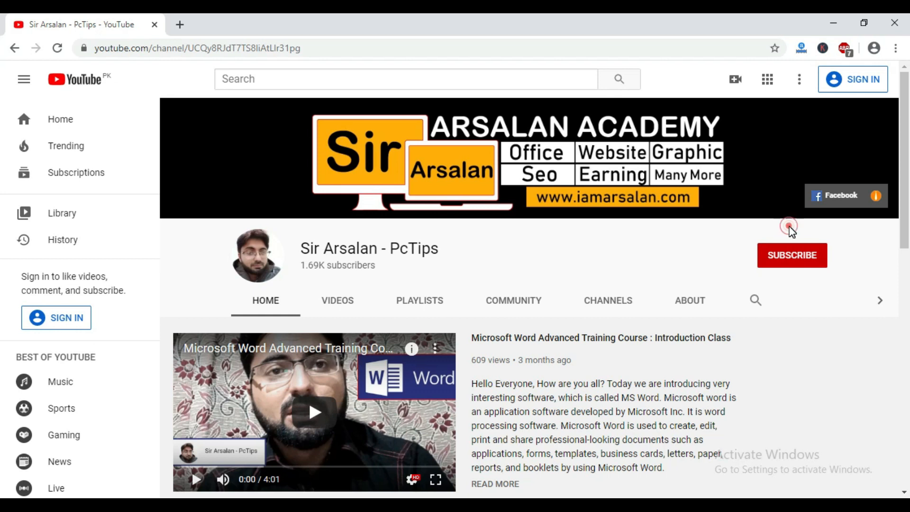
- Minimize the browser window showing the YouTube channel page to get back to the Word document
click(848, 258)
click(831, 19)
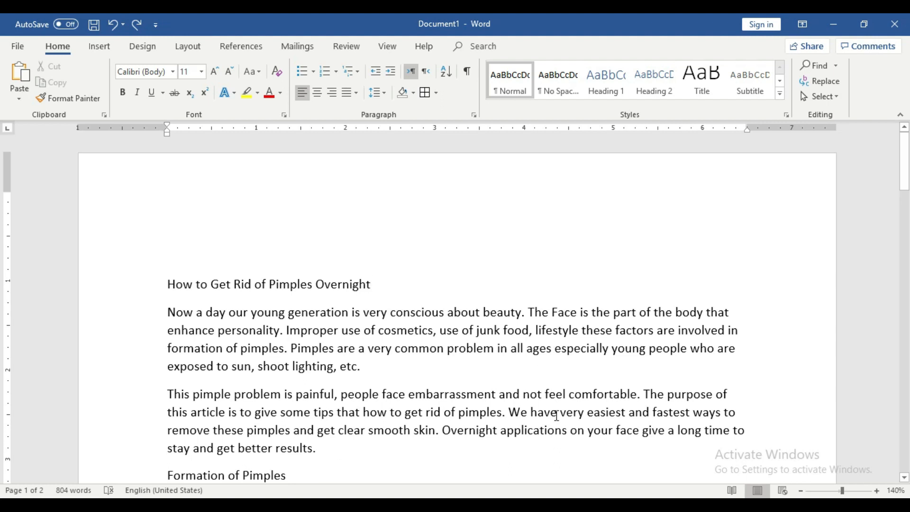
click(802, 491)
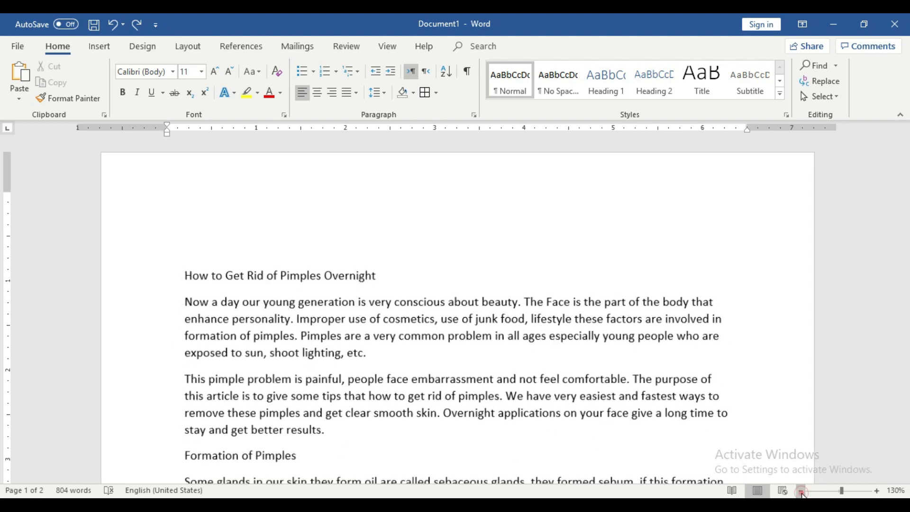
click(801, 491)
click(801, 492)
click(877, 492)
click(877, 492)
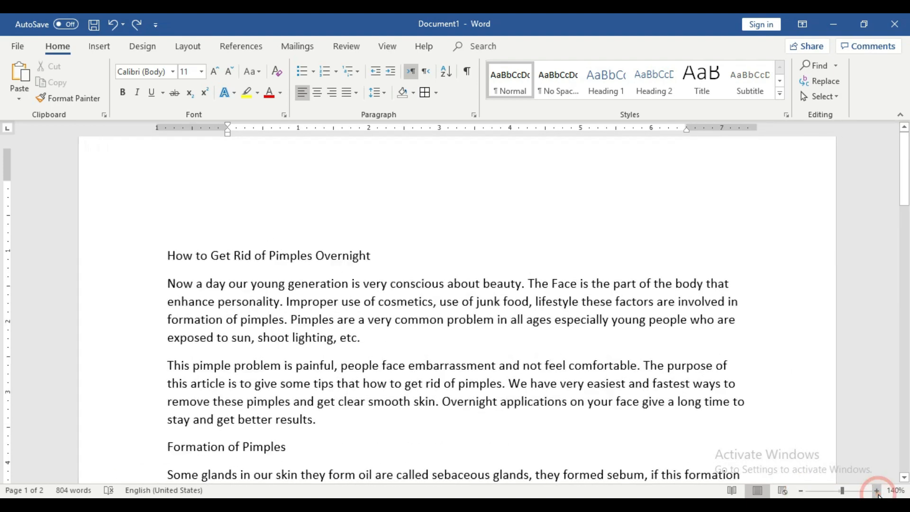
click(877, 491)
mouse_move(903, 171)
mouse_down()
mouse_move(896, 451)
mouse_move(904, 169)
mouse_up()
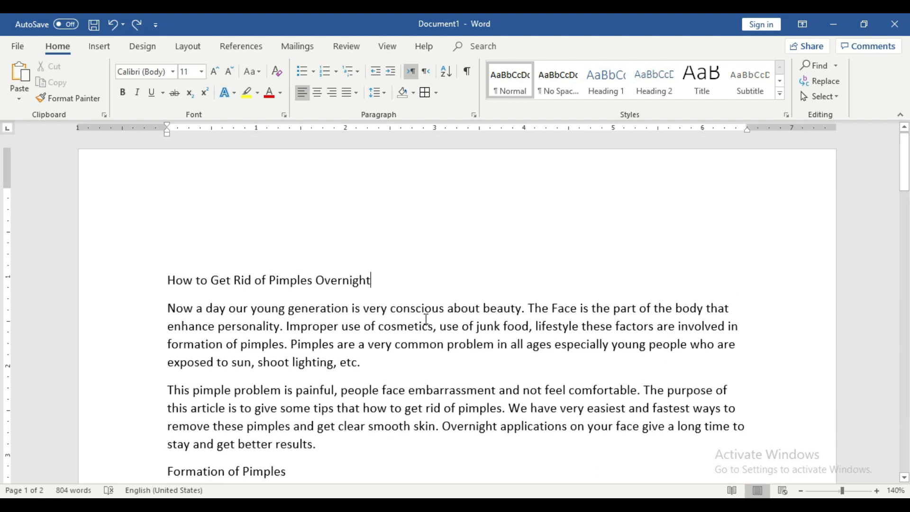
drag(378, 276, 189, 279)
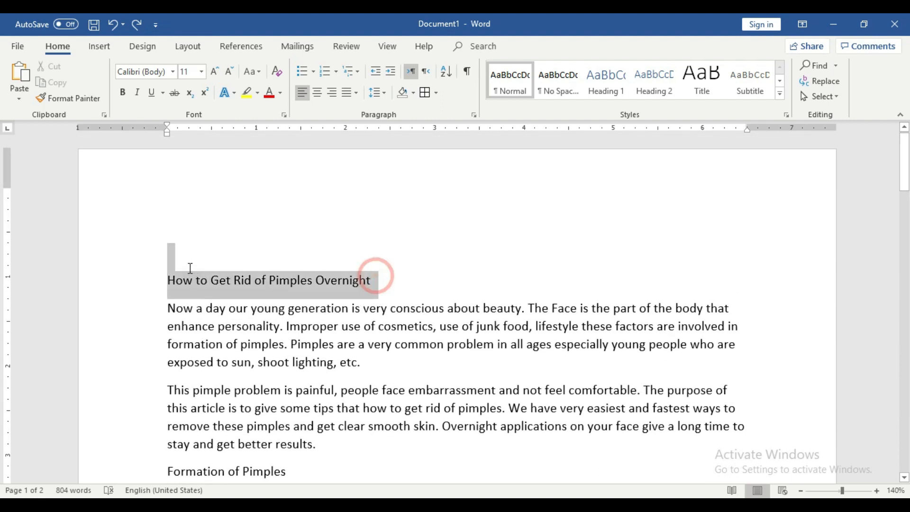
click(251, 280)
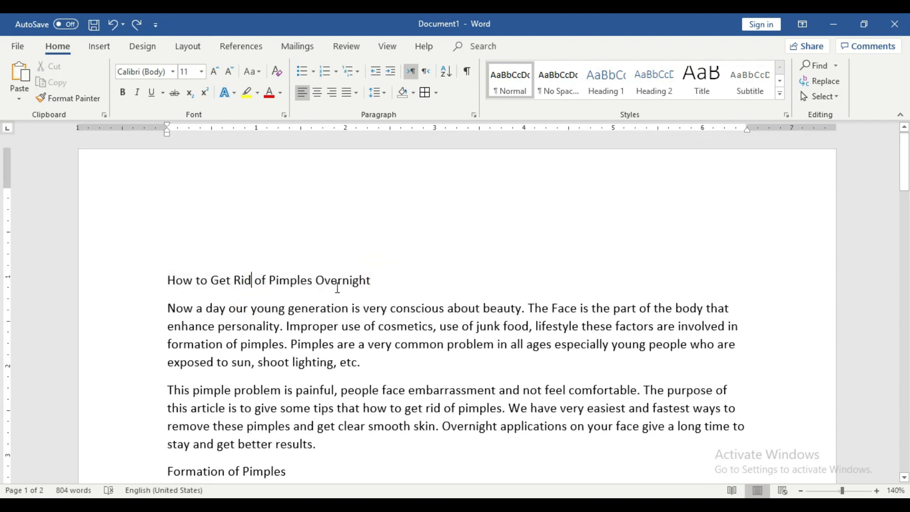
click(370, 281)
drag(376, 280, 167, 280)
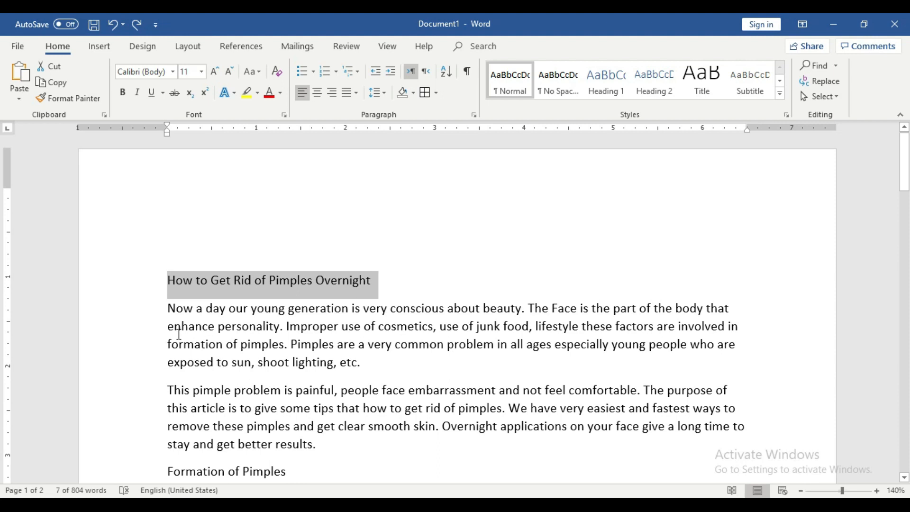
click(343, 306)
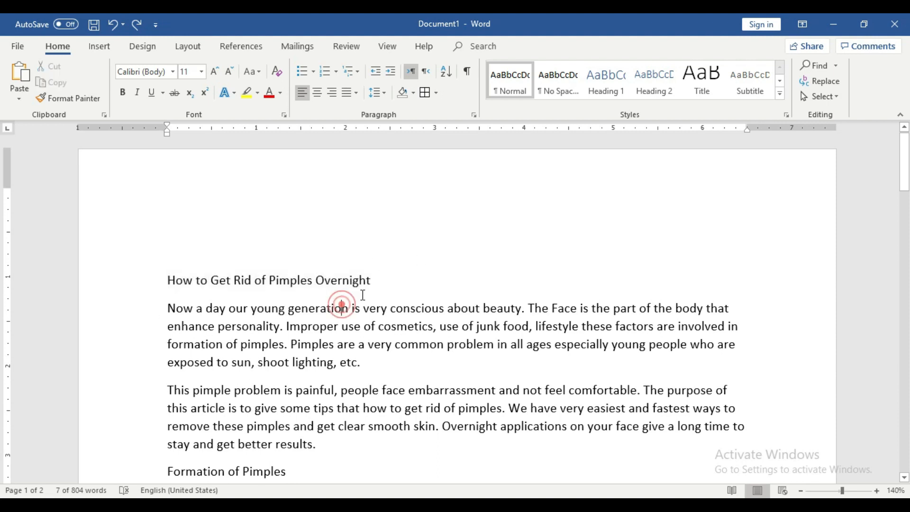
- Apply All Borders to the title line "How to Get Rid of Pimples Overnight"
drag(376, 280, 167, 288)
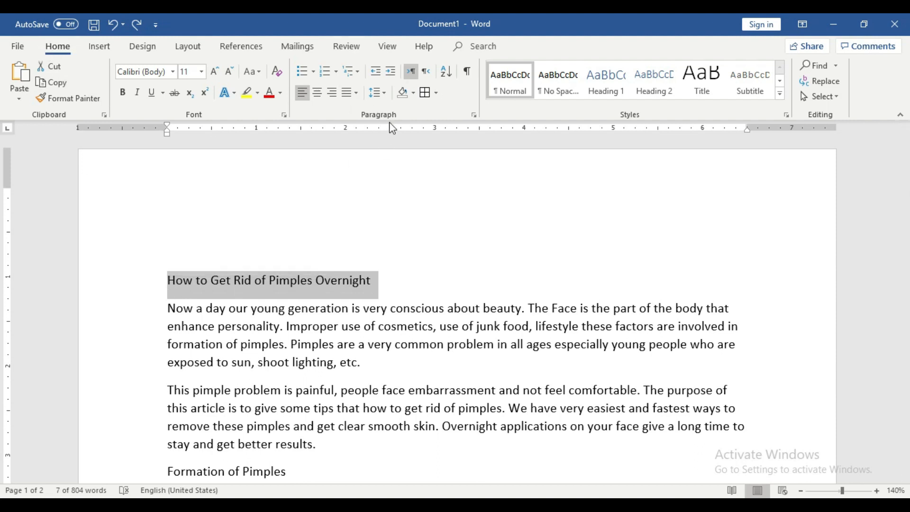
click(435, 94)
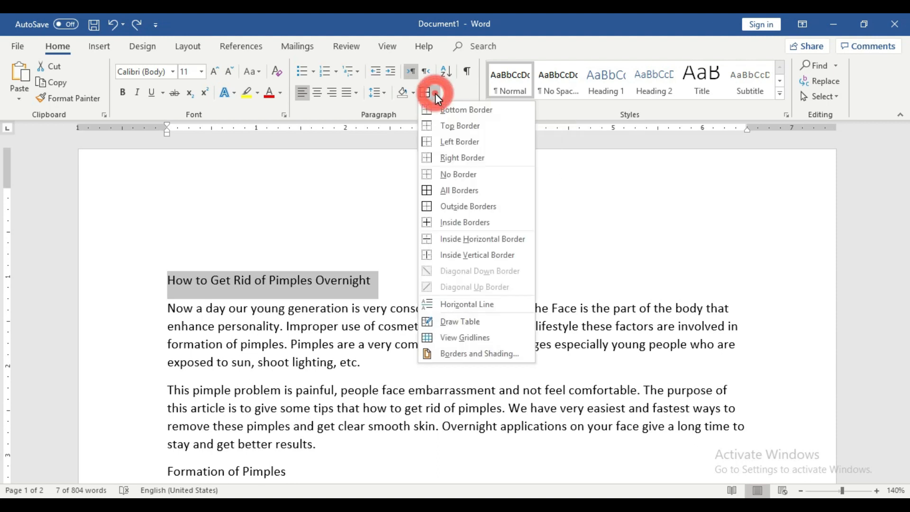
click(469, 190)
scroll(467, 187, down, 3)
click(230, 216)
scroll(229, 207, up, 1)
scroll(229, 207, up, 1)
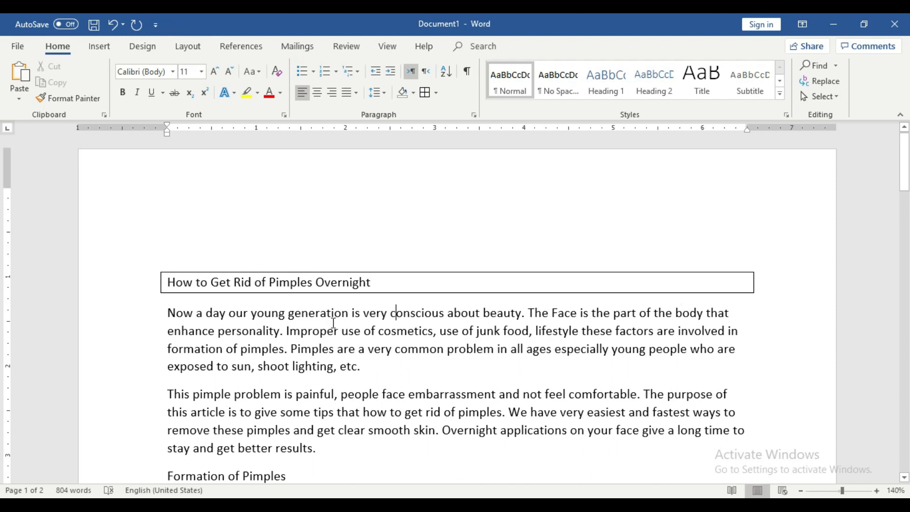
scroll(361, 315, down, 1)
- Remove every border from the title line with the No Border option
drag(390, 238, 169, 239)
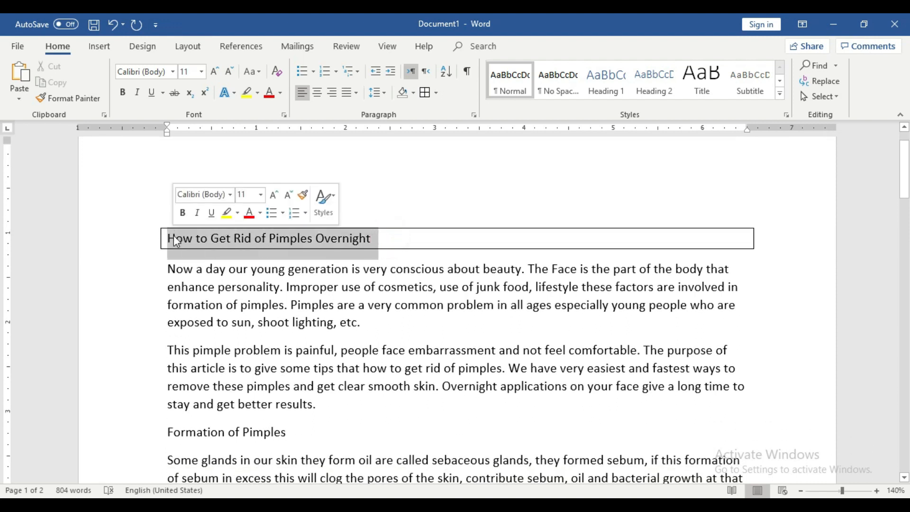
click(436, 92)
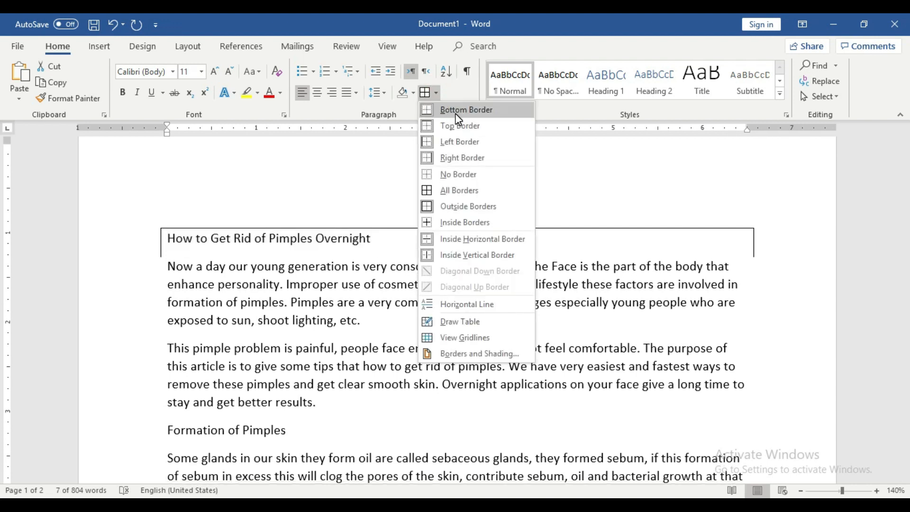
click(456, 179)
click(359, 235)
- Add a Bottom Border to the title line "How to Get Rid of Pimples Overnight"
drag(386, 234, 166, 229)
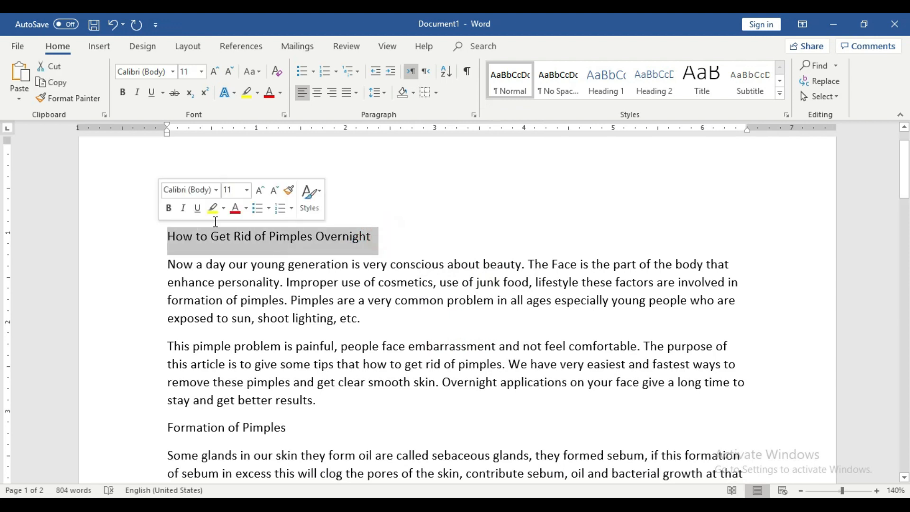
click(436, 93)
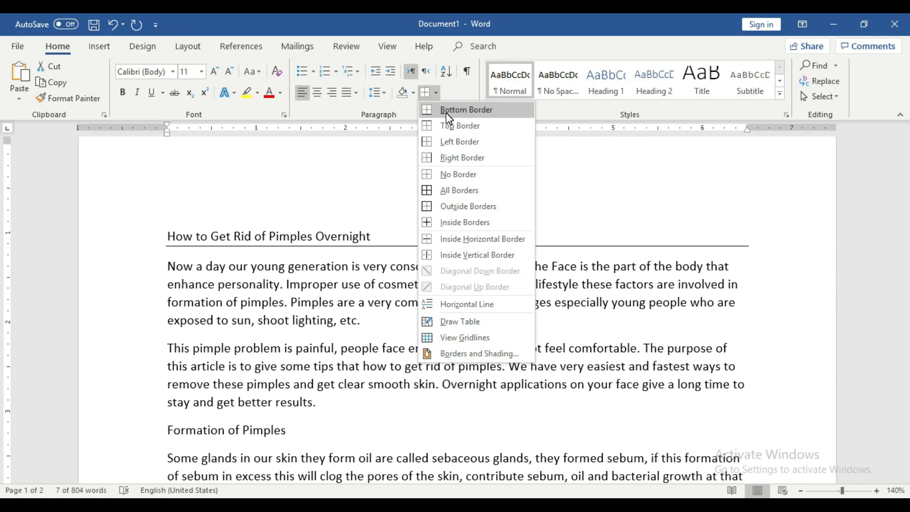
click(447, 113)
click(424, 278)
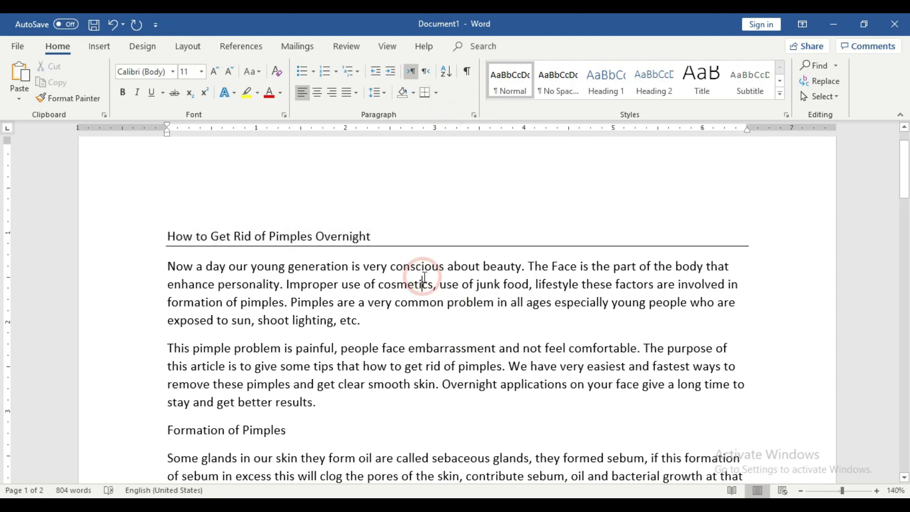
- Make the heading "Formation of Pimples" bold and enlarge its font size to 14
scroll(424, 277, down, 3)
scroll(325, 334, up, 1)
triple_click(312, 339)
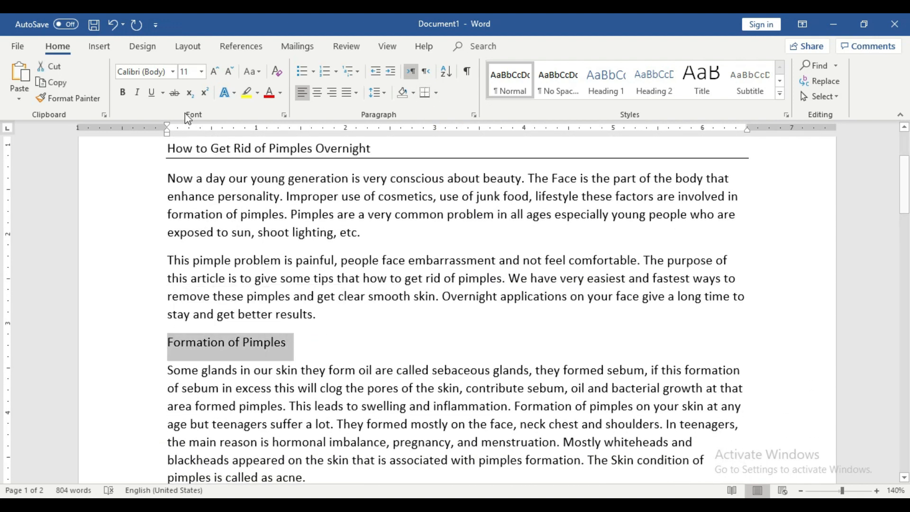
click(123, 92)
click(215, 72)
click(214, 71)
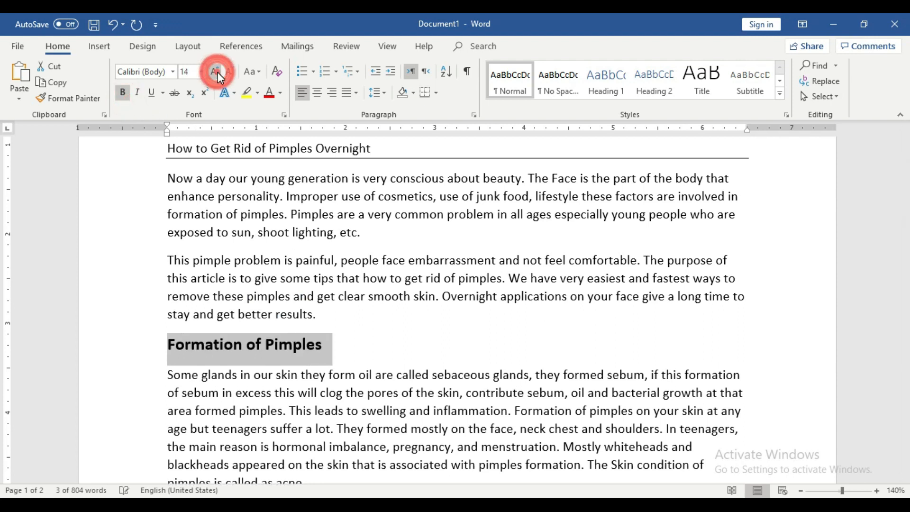
click(363, 345)
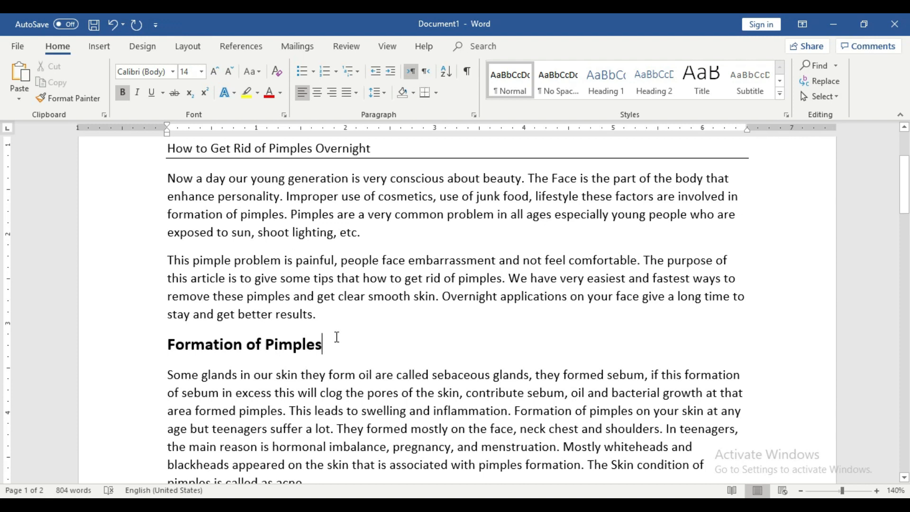
- Add a Top Border to the heading "Formation of Pimples"
drag(349, 345, 176, 345)
click(436, 92)
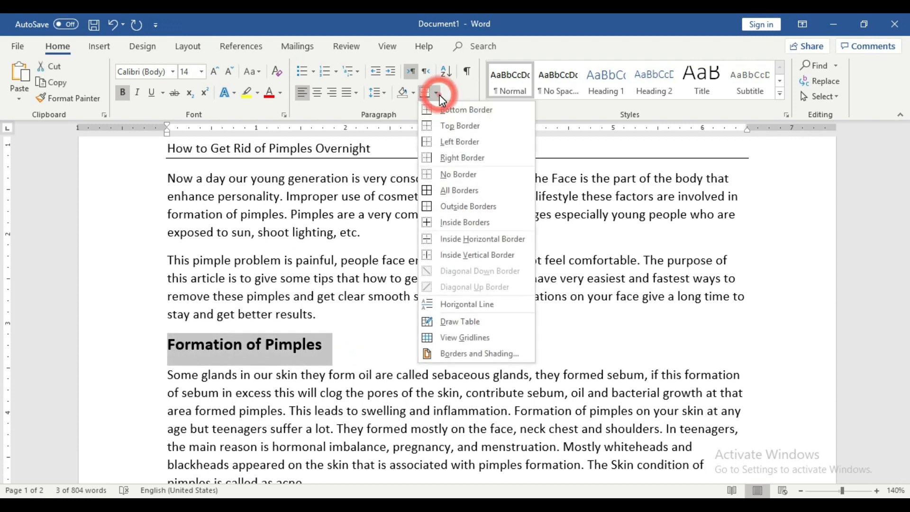
click(452, 127)
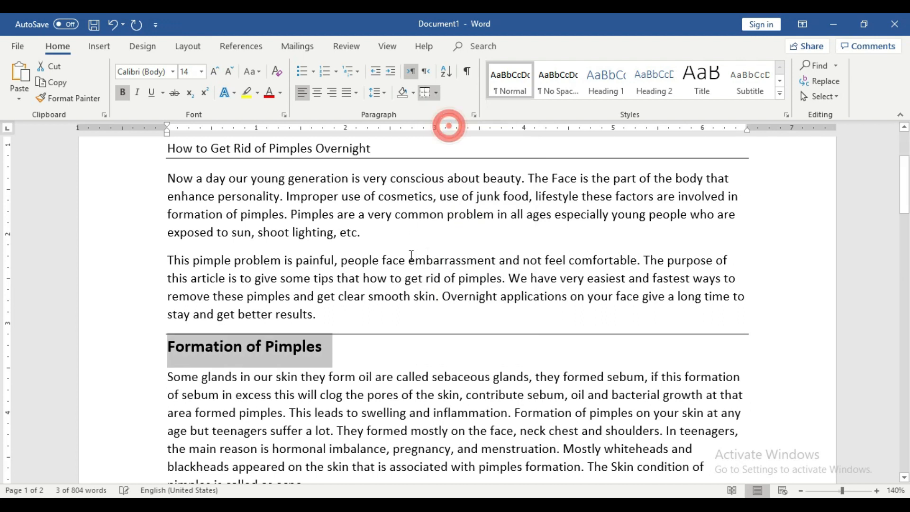
- Make the title "How to Get Rid of Pimples Overnight" bold and increase its font size to 12
scroll(386, 237, up, 3)
drag(384, 236, 179, 229)
click(122, 92)
click(412, 233)
scroll(433, 249, down, 1)
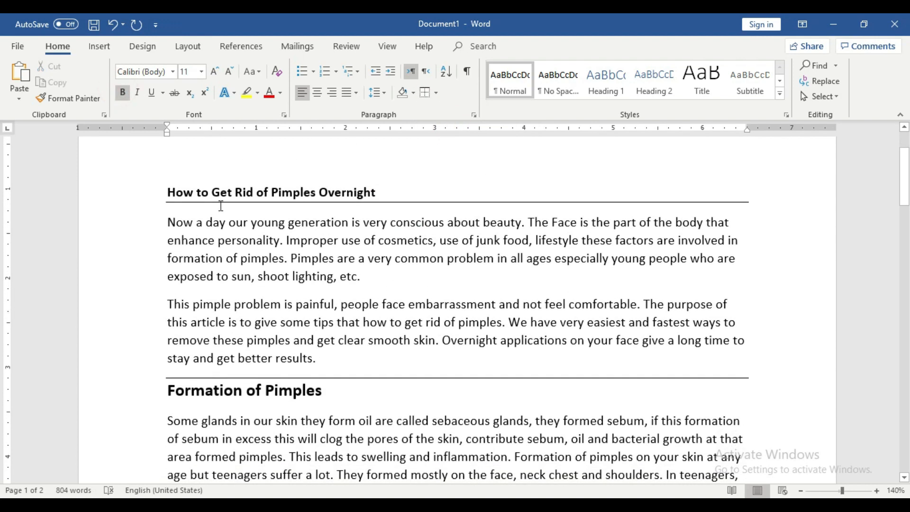
drag(400, 195, 166, 193)
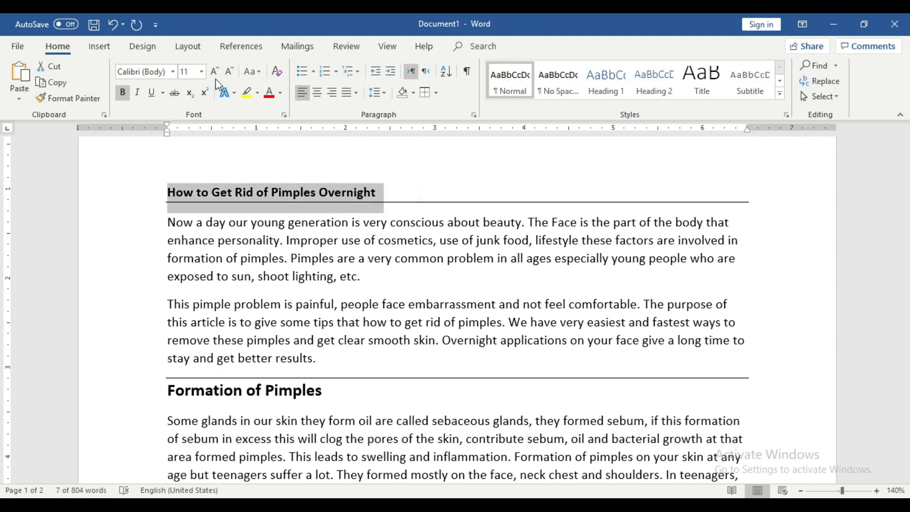
click(214, 72)
- Make the heading "Home Remedies | Procedure to Get Rid of Pimples" bold
scroll(433, 331, down, 2)
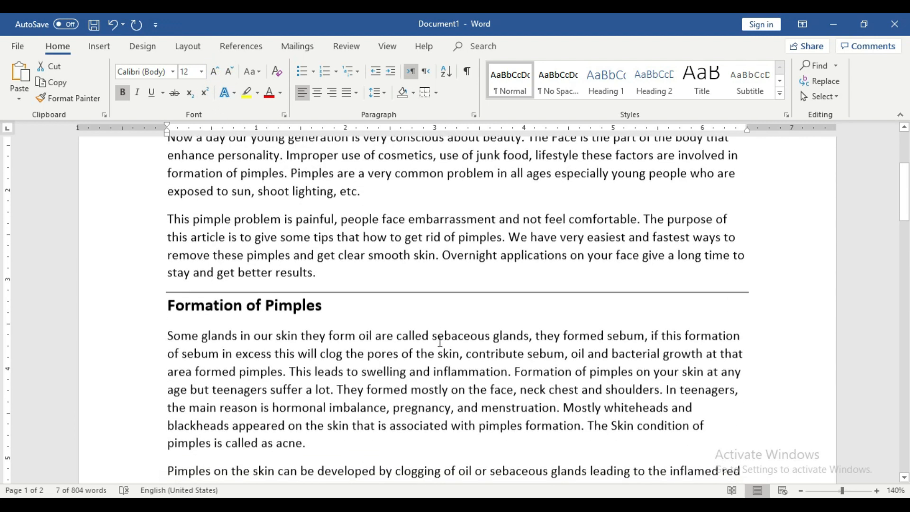
scroll(331, 289, down, 5)
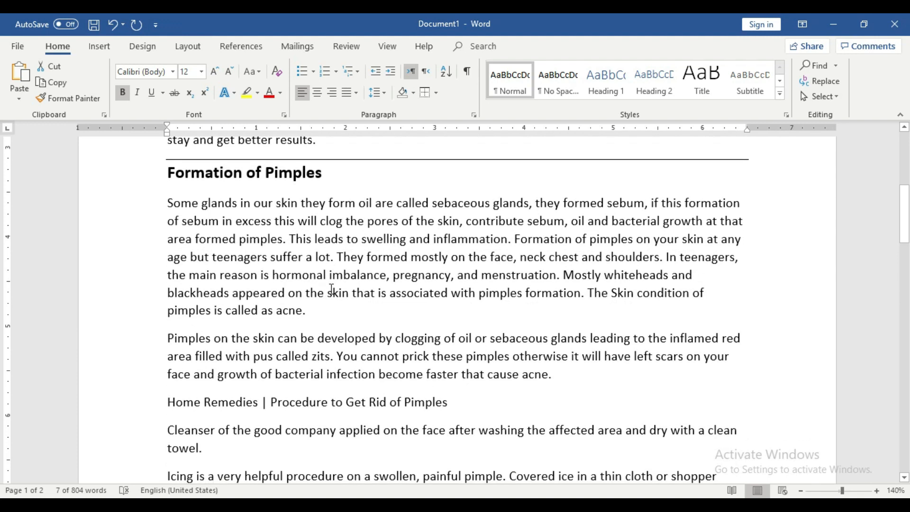
drag(472, 271, 211, 289)
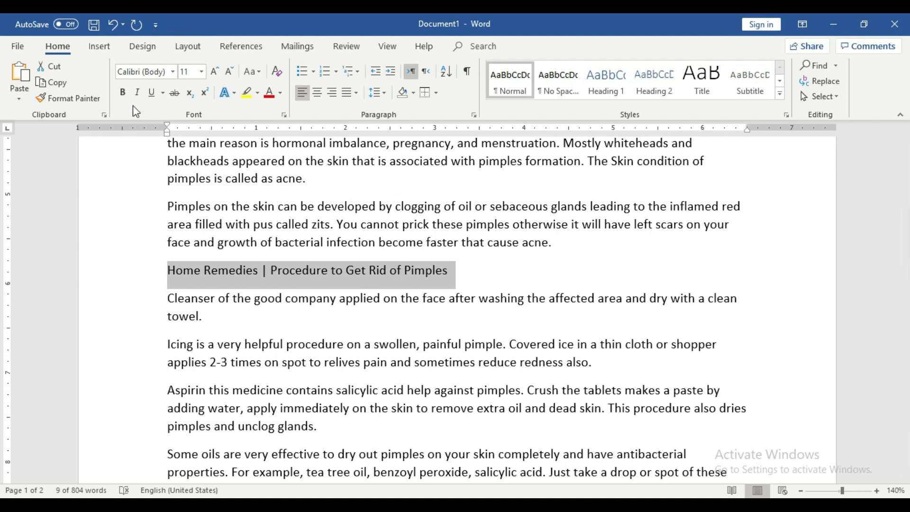
click(124, 93)
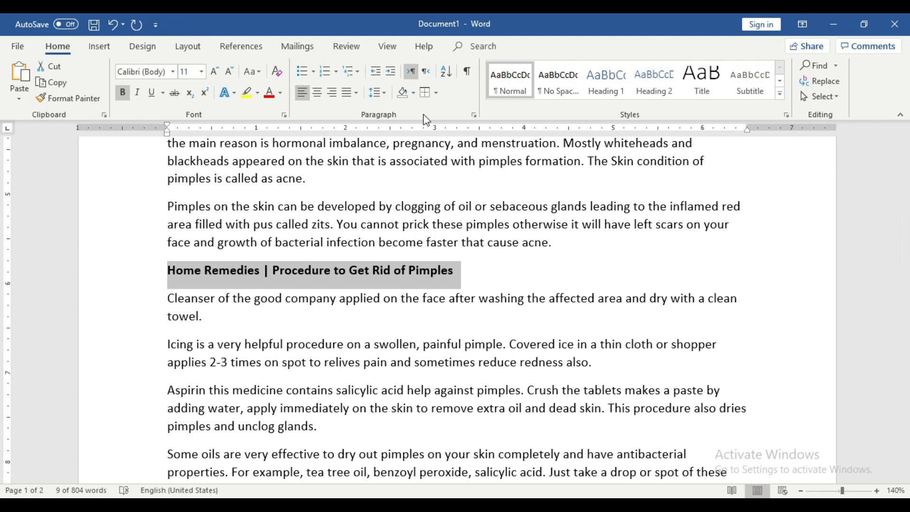
- Apply both a Bottom Border and a Top Border to the "Home Remedies | Procedure to Get Rid of Pimples" heading
click(436, 92)
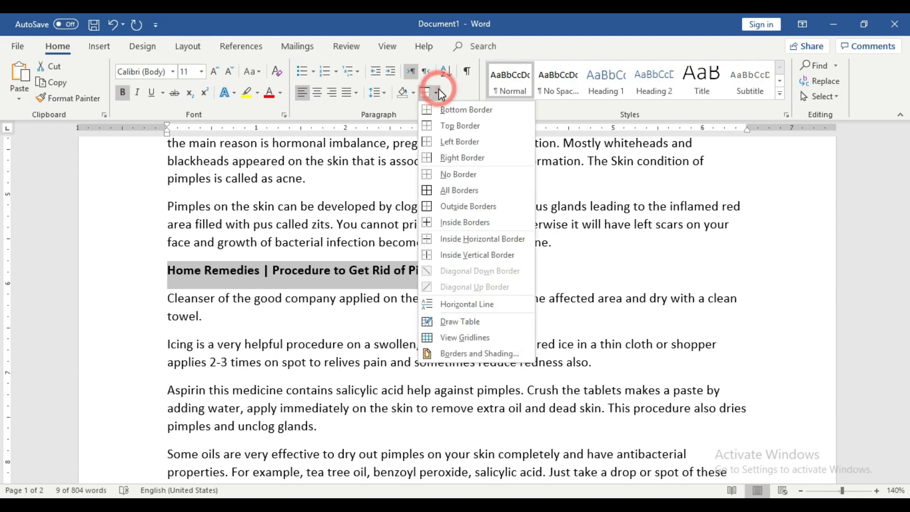
click(453, 112)
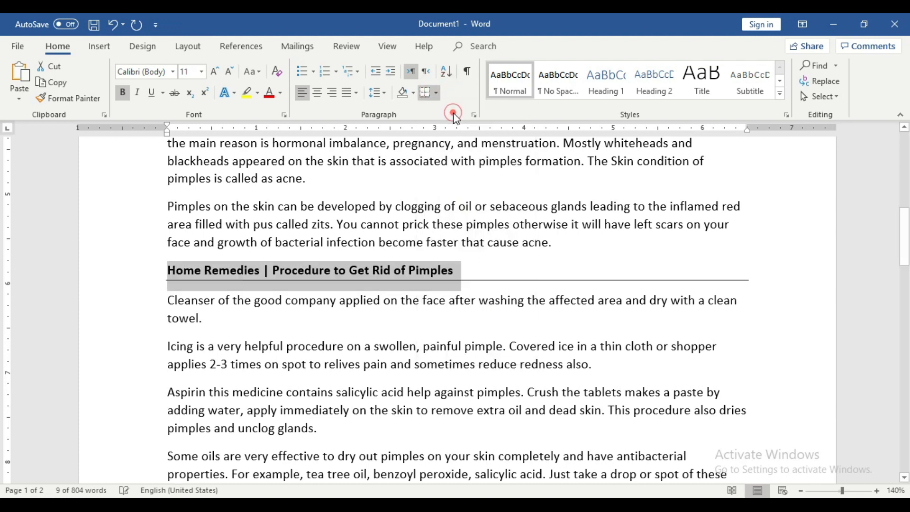
click(469, 268)
drag(454, 269, 167, 270)
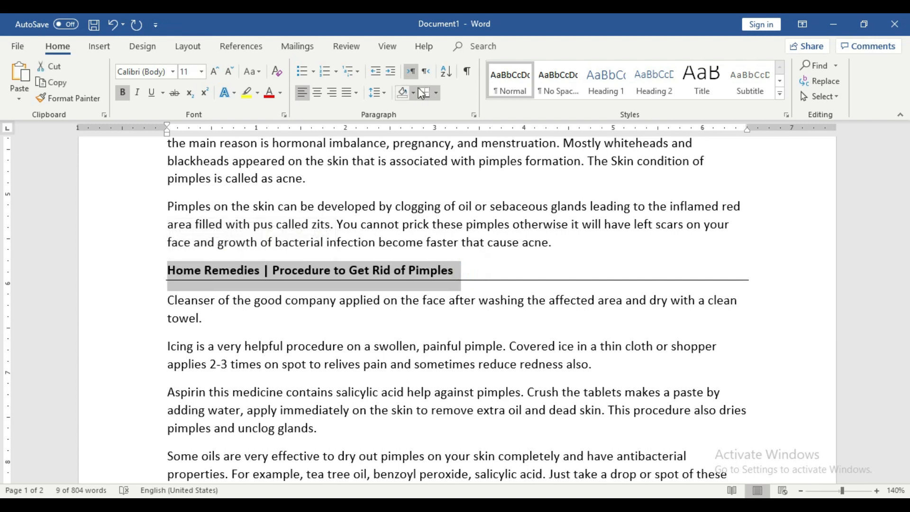
click(437, 93)
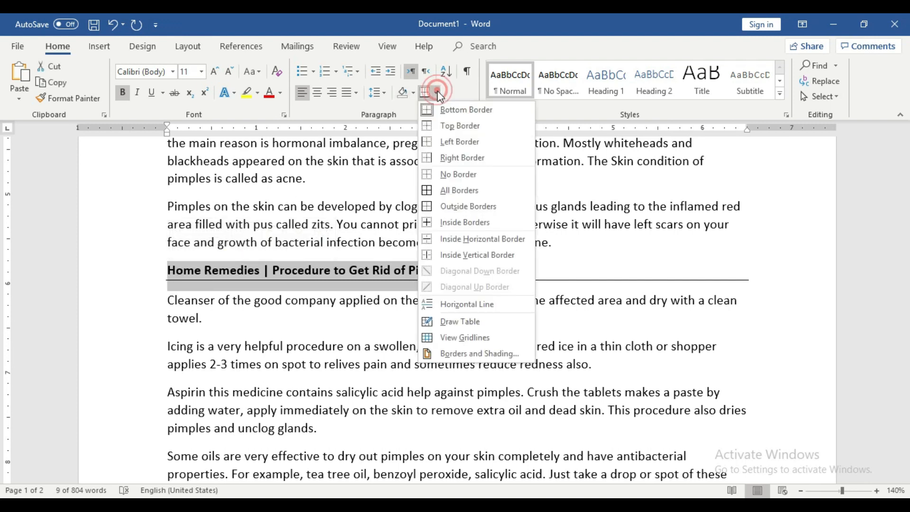
click(446, 126)
click(506, 278)
- Review the border lines on the title and the two section headings, and the text that follows them
scroll(505, 278, up, 8)
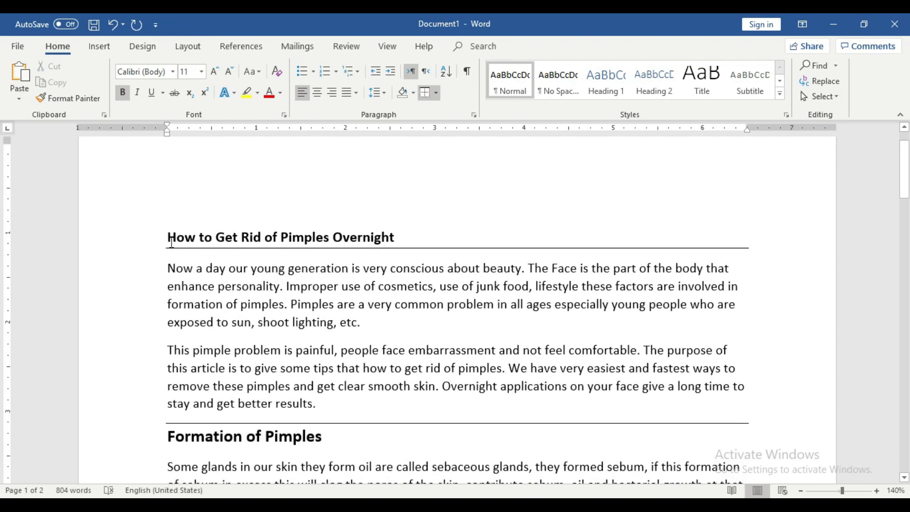
scroll(503, 255, down, 3)
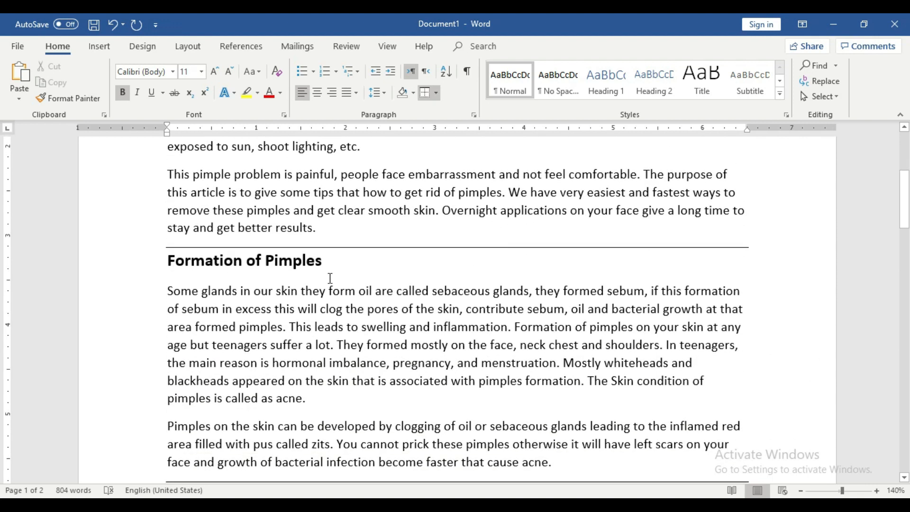
scroll(330, 278, down, 4)
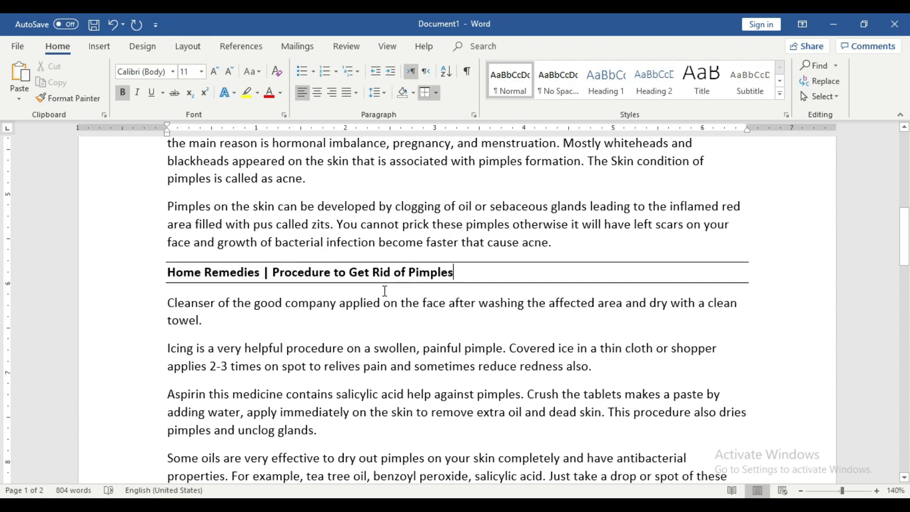
scroll(384, 290, down, 12)
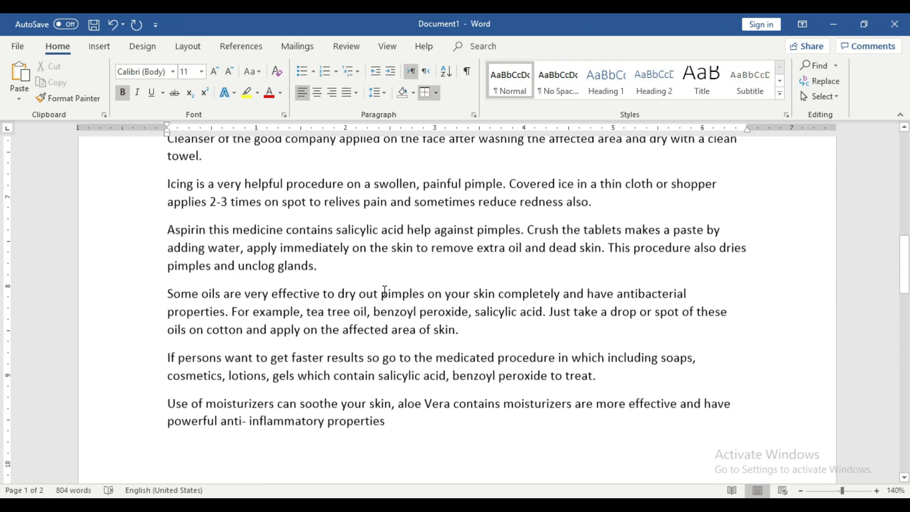
- Apply a Left Border to the "Use of Medications" heading
drag(282, 292, 180, 294)
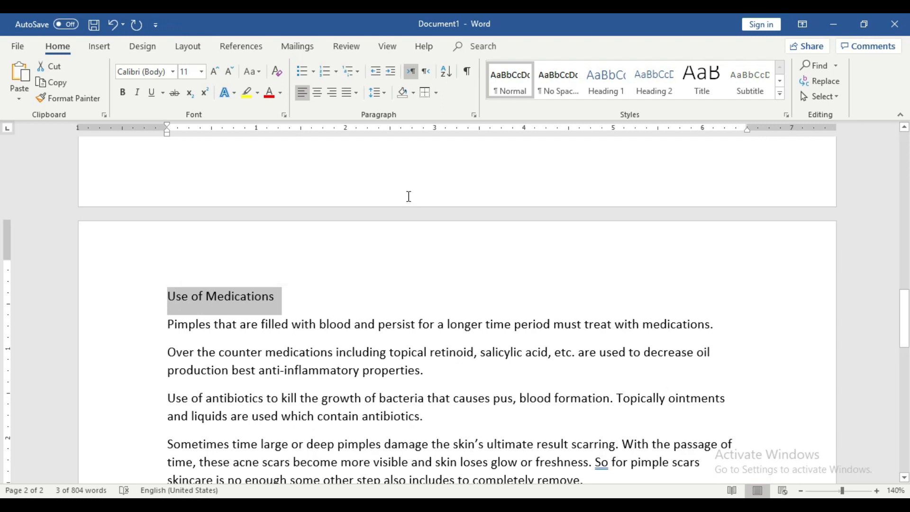
click(436, 93)
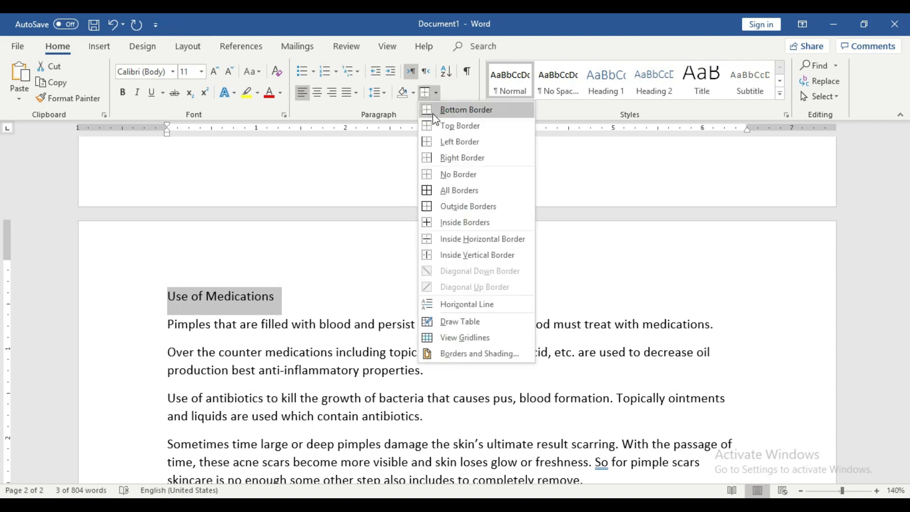
click(437, 141)
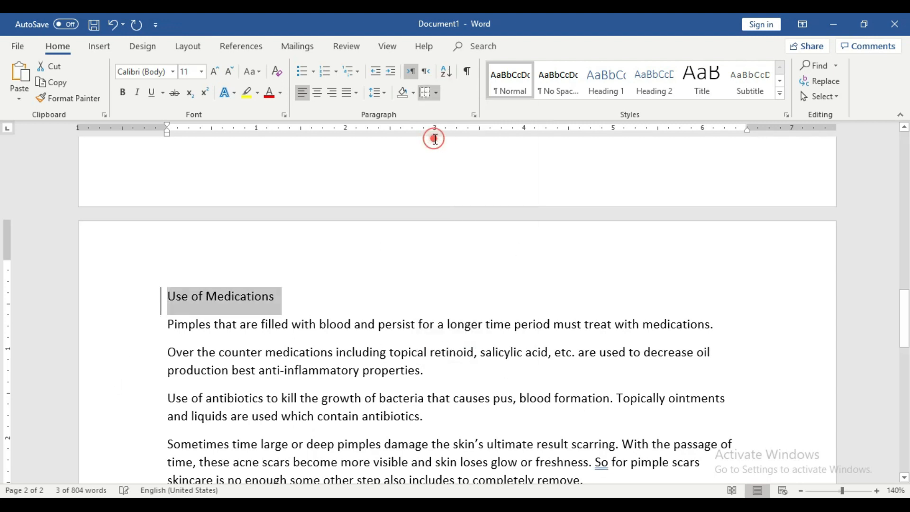
click(299, 292)
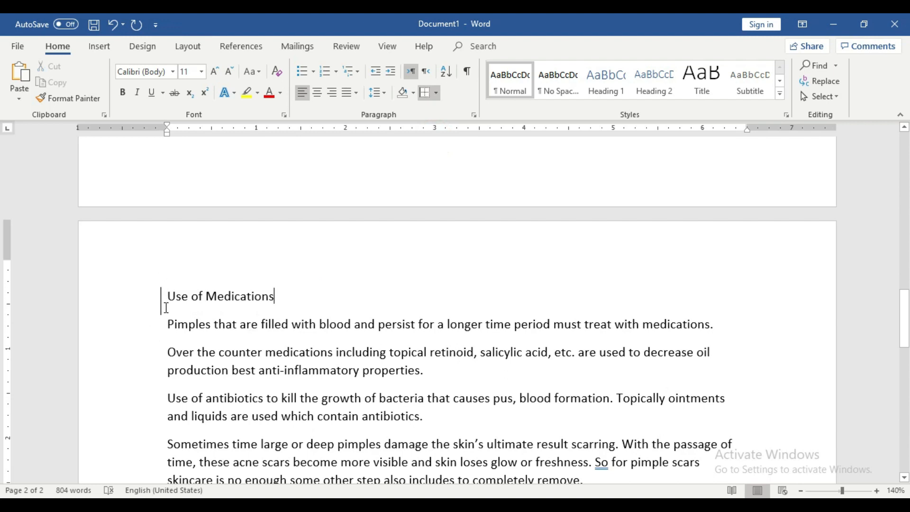
- Add a Right Border to the "Use of Medications" heading and remove its Left Border
drag(298, 297, 167, 296)
click(434, 93)
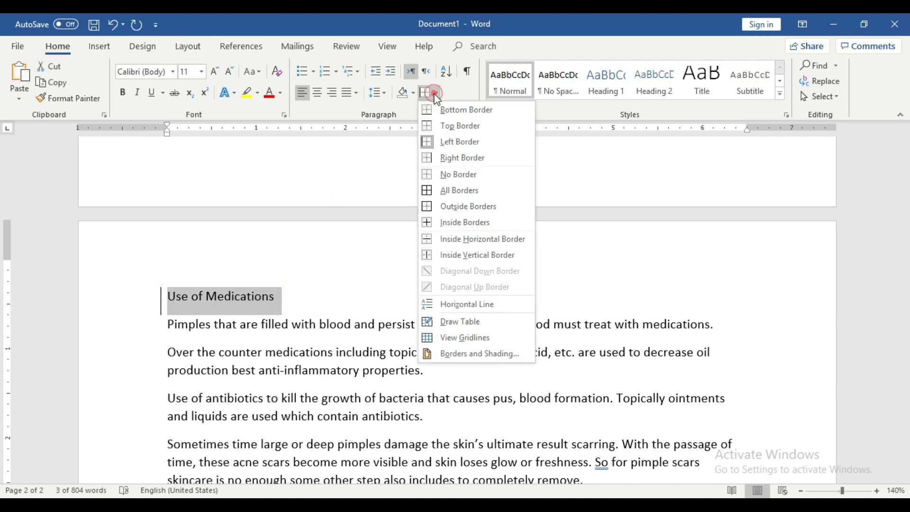
click(463, 161)
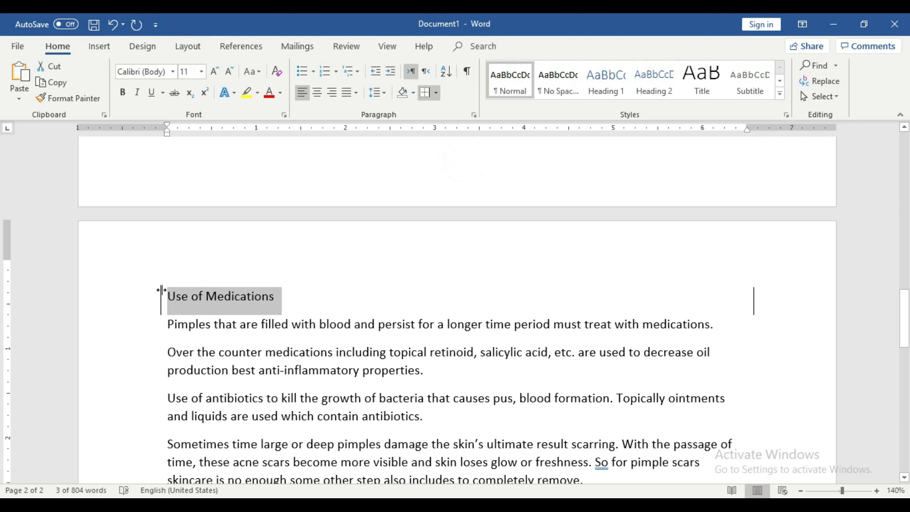
click(435, 93)
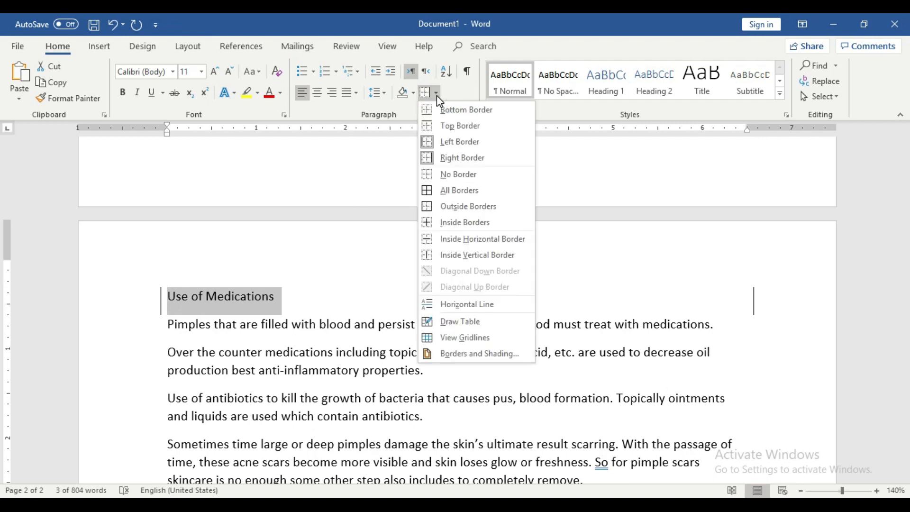
click(436, 142)
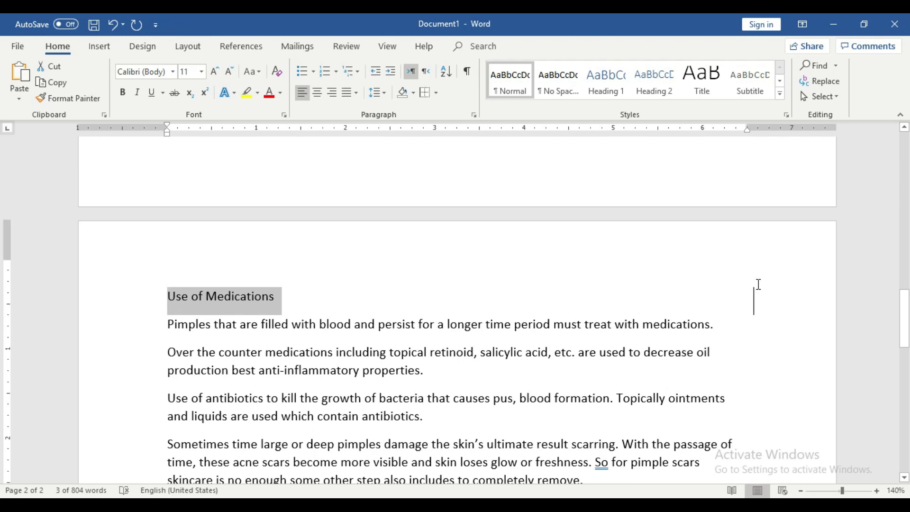
- Apply All Borders to the title "How to Get Rid of Pimples Overnight"
scroll(758, 285, up, 12)
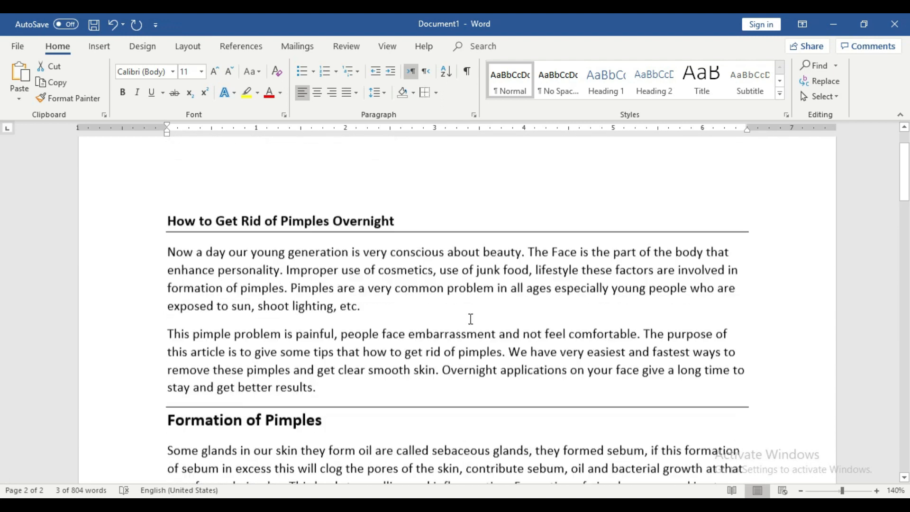
scroll(437, 308, down, 3)
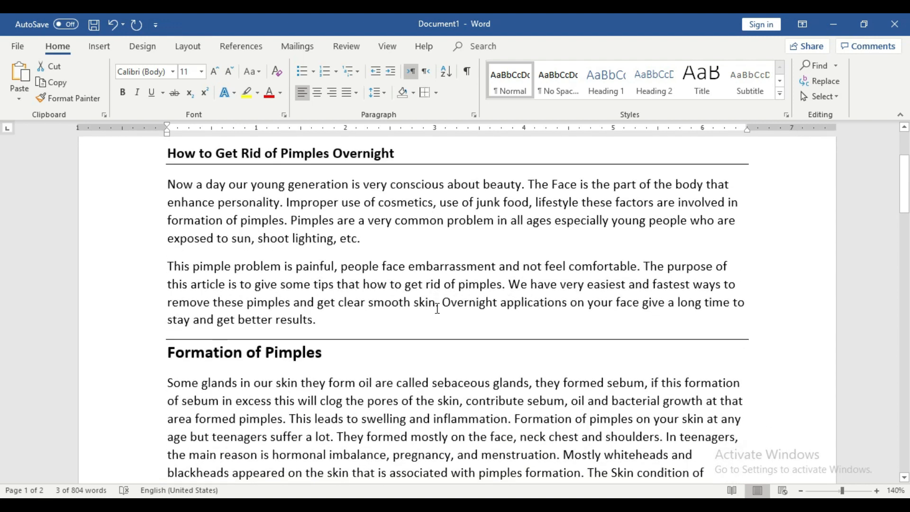
scroll(436, 308, down, 3)
scroll(436, 308, up, 6)
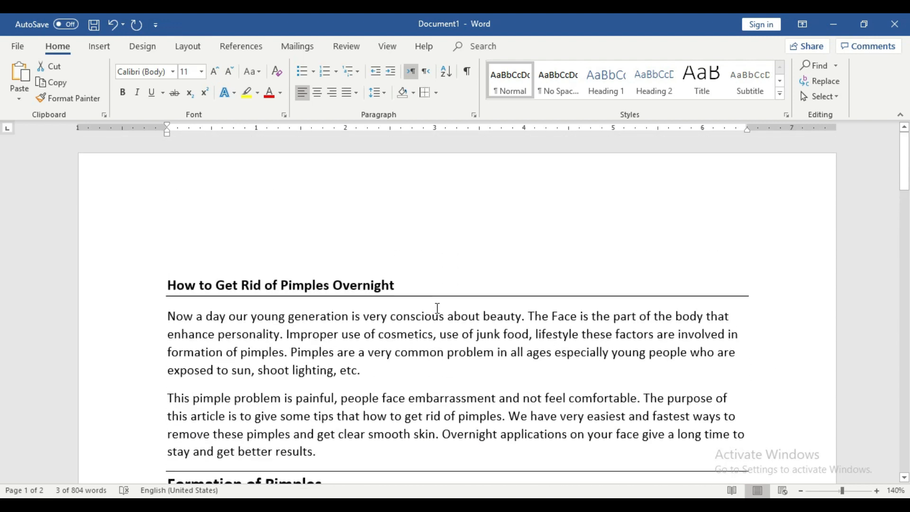
scroll(412, 312, down, 4)
scroll(412, 313, up, 3)
scroll(413, 313, up, 1)
drag(406, 283, 175, 274)
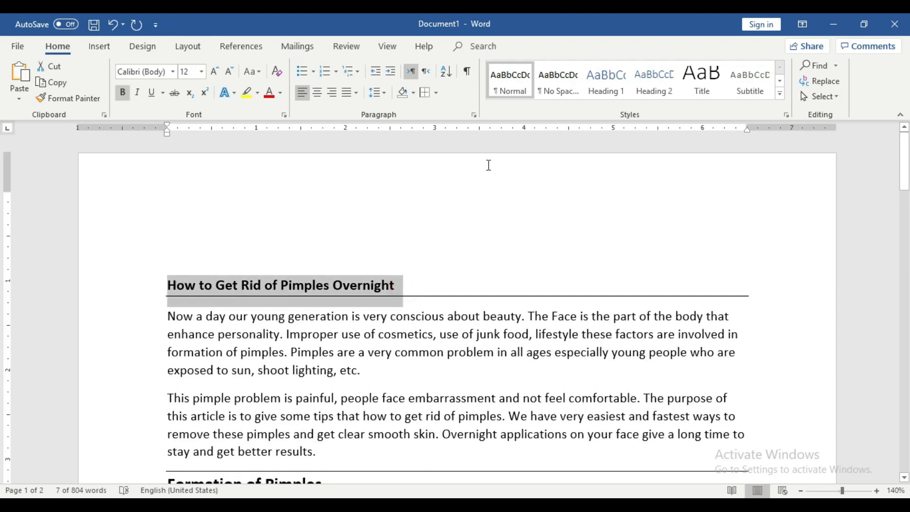
click(436, 92)
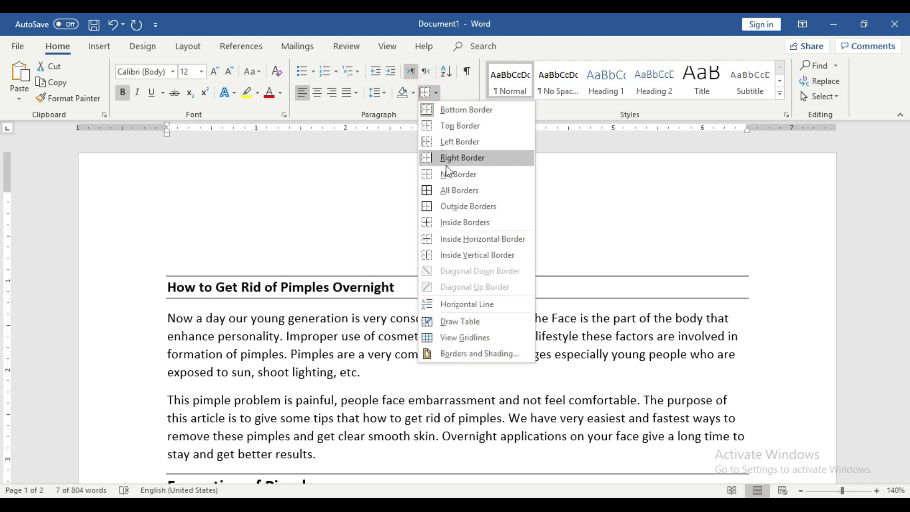
click(447, 191)
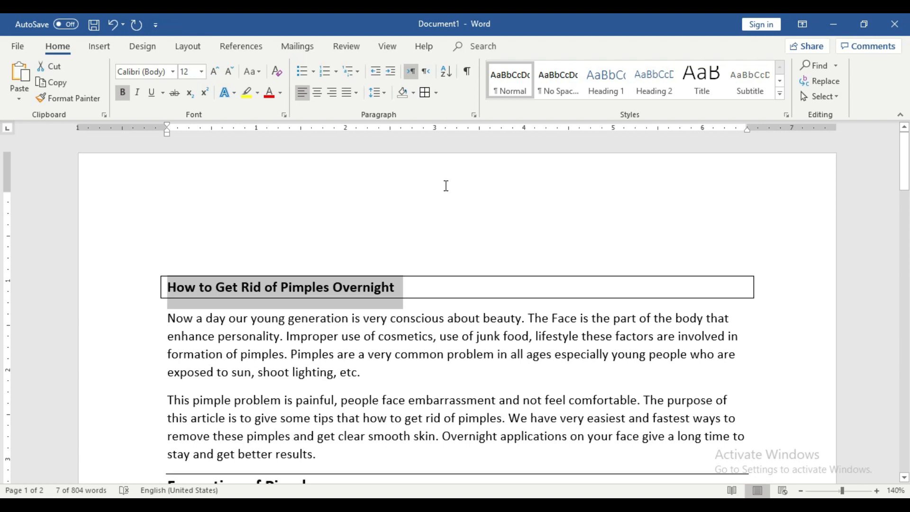
click(407, 286)
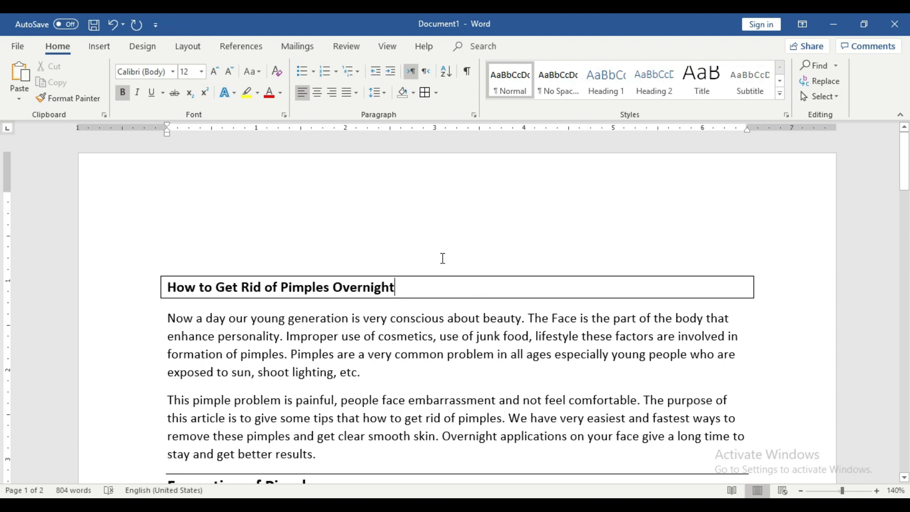
- Set the border line width to 4 ½ pt in the Borders and Shading settings
click(436, 93)
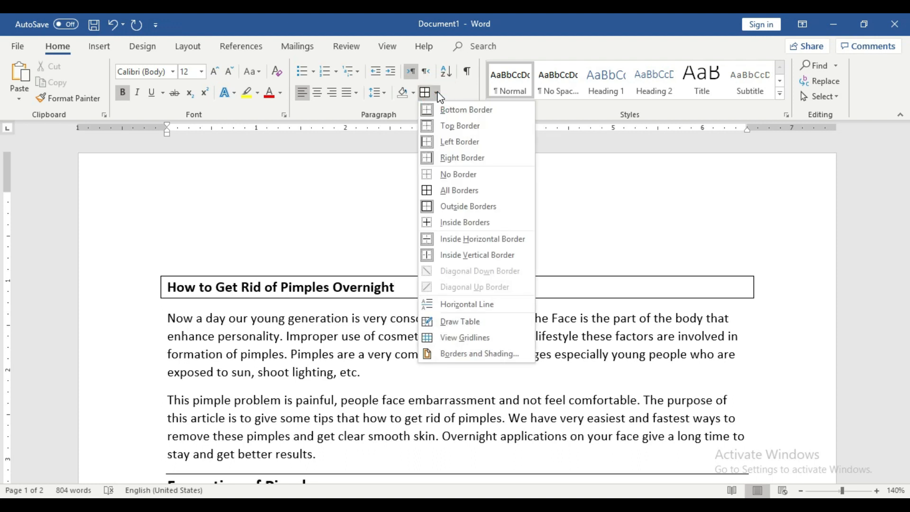
click(478, 359)
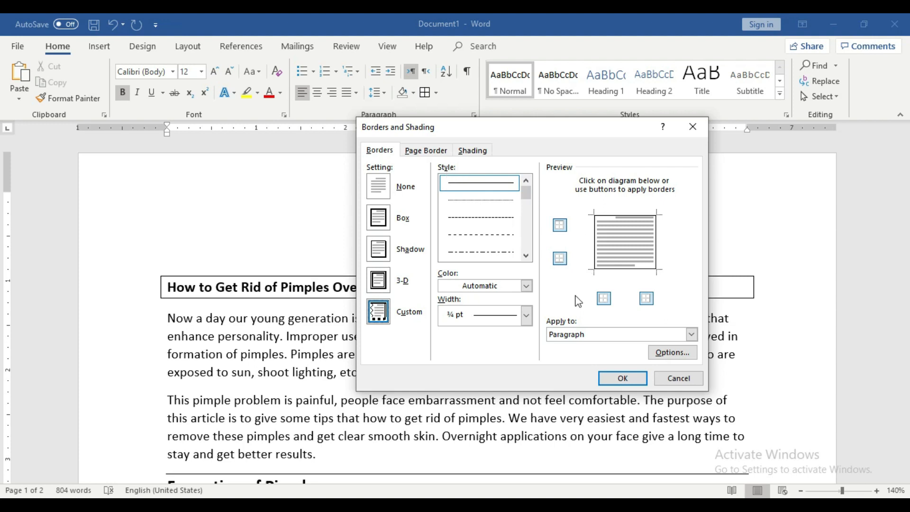
click(526, 318)
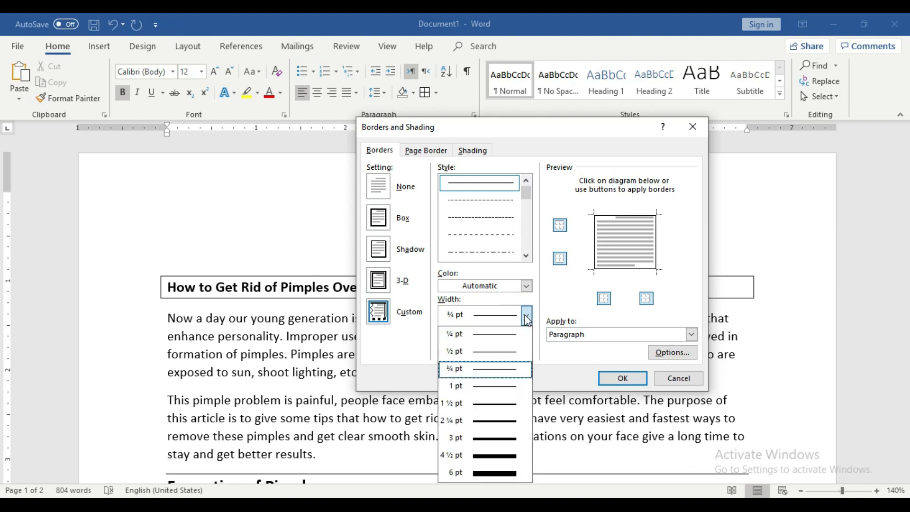
click(495, 456)
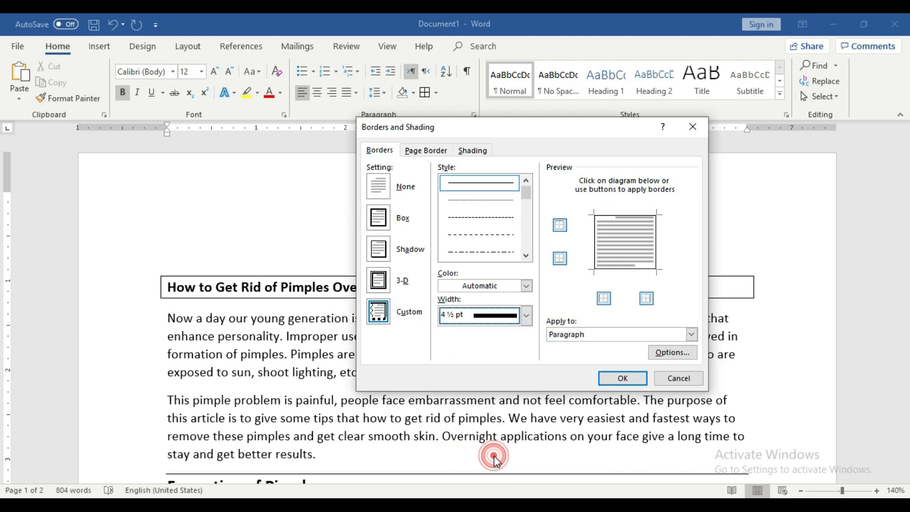
click(621, 378)
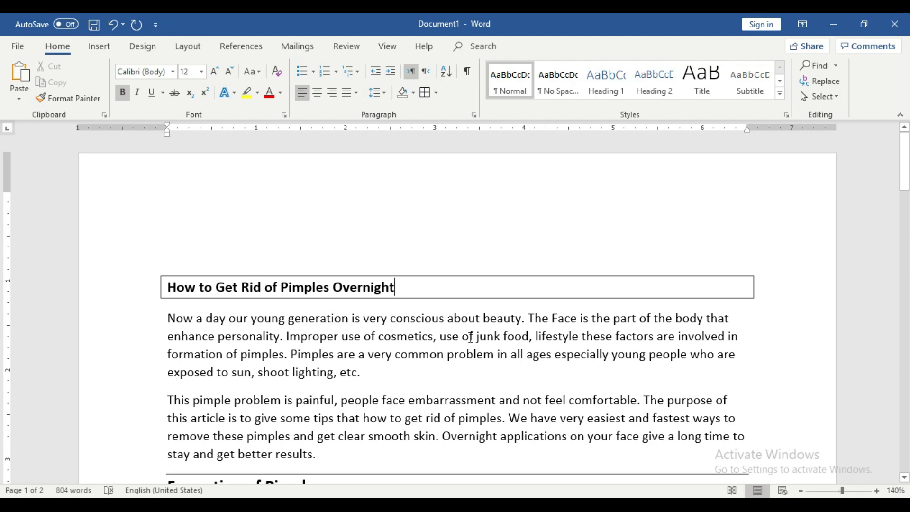
- Apply the 4 ½ pt line to all borders of the title "How to Get Rid of Pimples Overnight"
drag(428, 286, 171, 286)
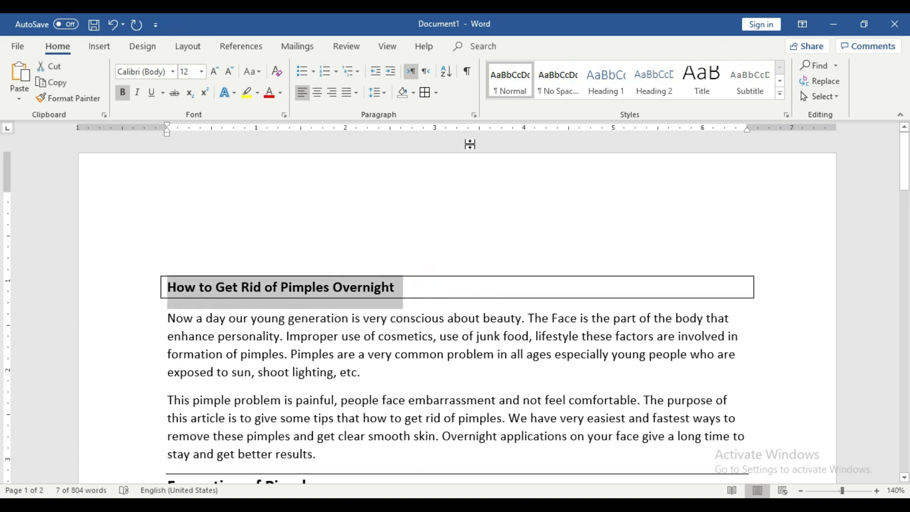
click(426, 93)
click(482, 328)
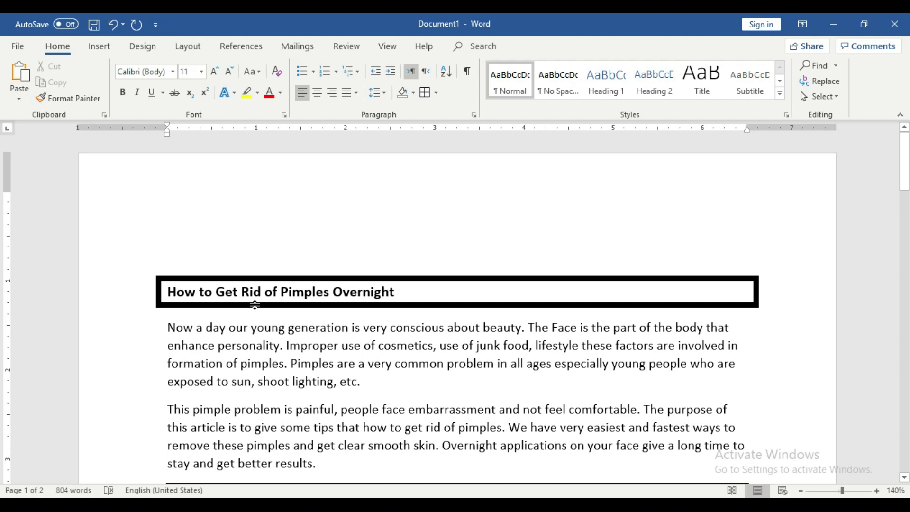
- Set the border line width to 6 pt for the title in the Borders and Shading settings
drag(436, 290, 166, 292)
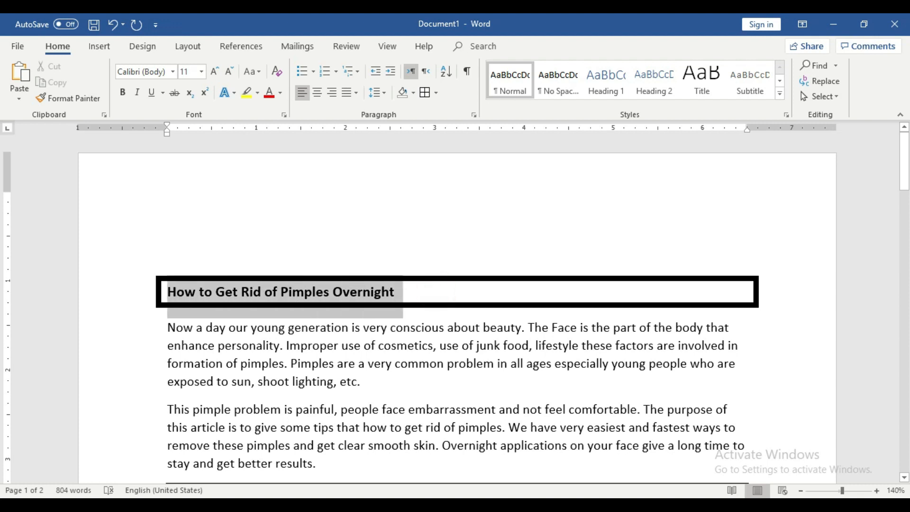
click(435, 93)
click(447, 355)
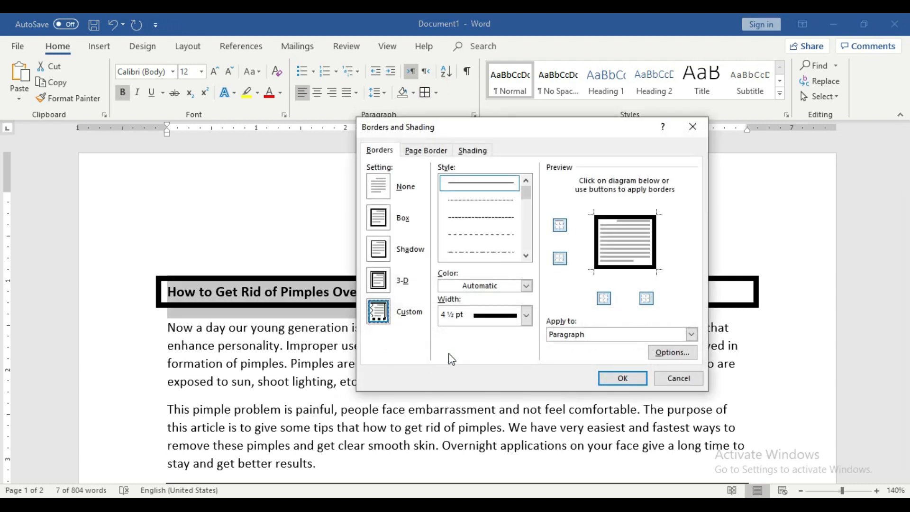
click(526, 315)
click(494, 473)
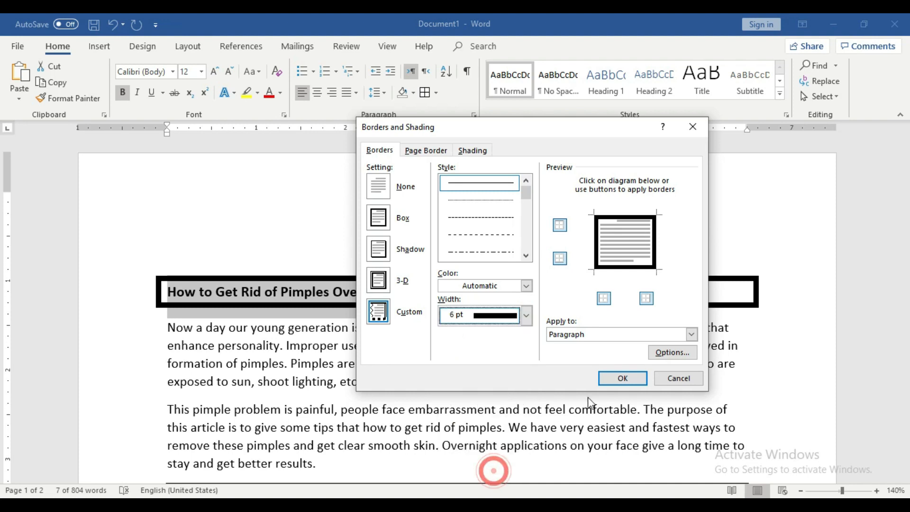
click(622, 378)
- Apply the 6 pt line to all borders of the title "How to Get Rid of Pimples Overnight"
click(386, 327)
drag(405, 294, 372, 143)
click(424, 93)
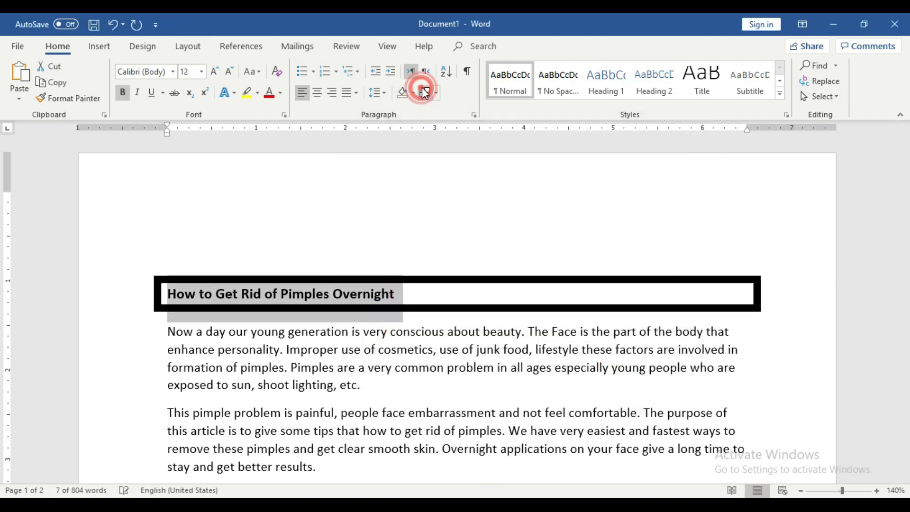
click(432, 332)
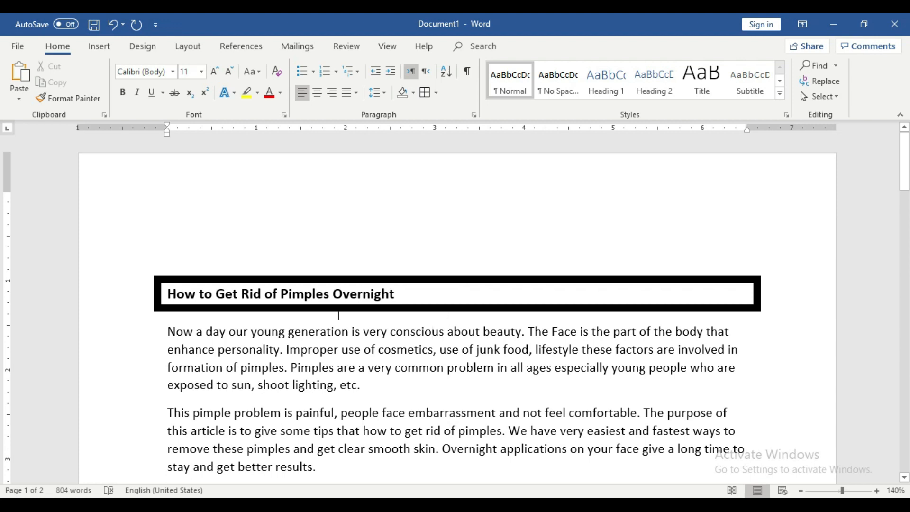
- Open the Borders and Shading settings for the title and look over the available line widths
drag(422, 292, 171, 285)
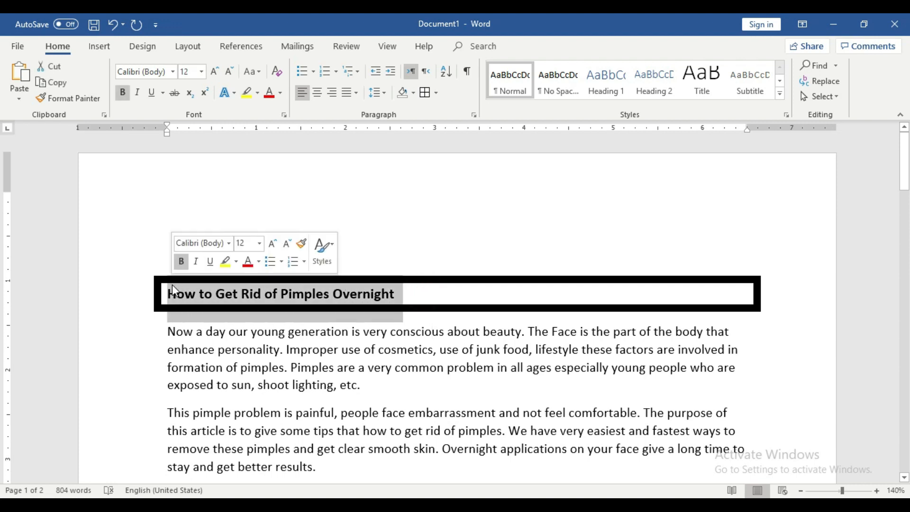
click(438, 93)
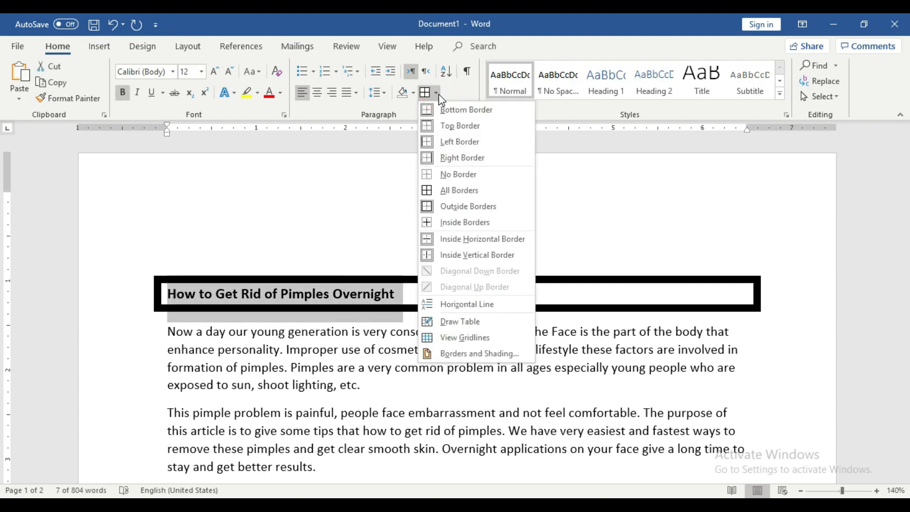
click(483, 354)
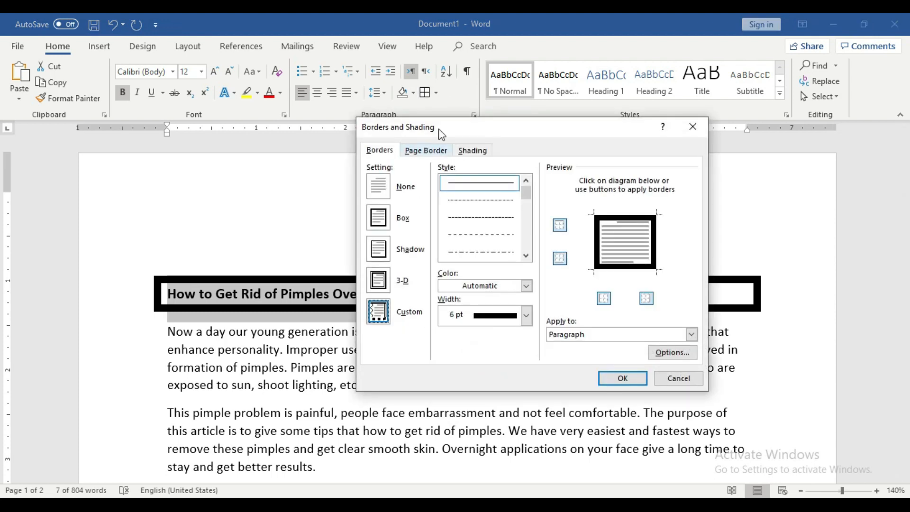
click(526, 315)
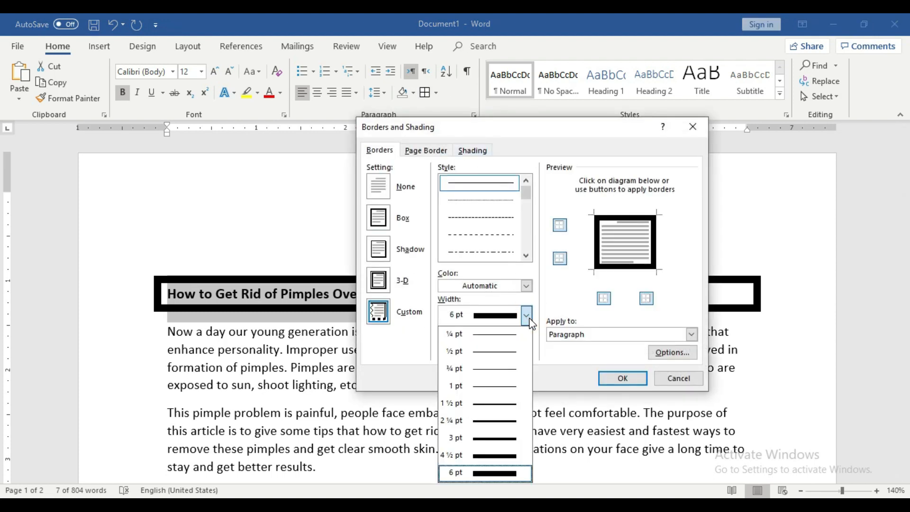
click(526, 315)
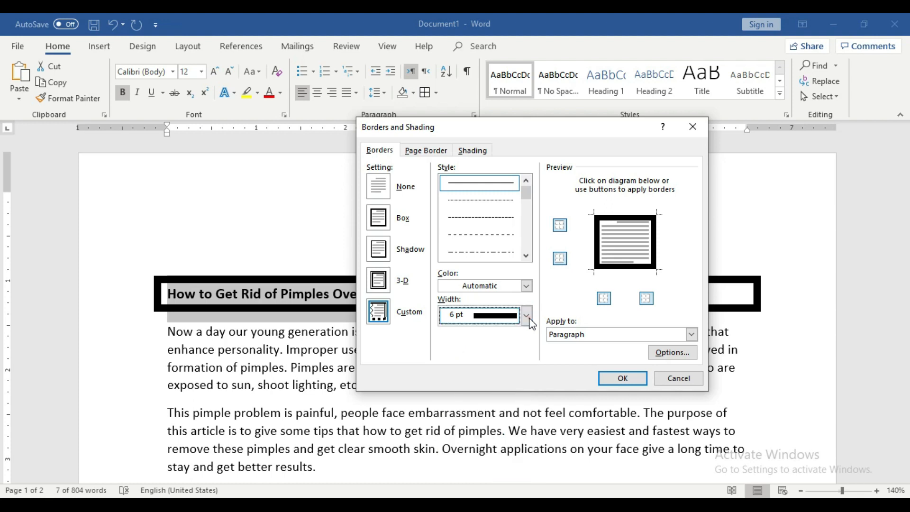
click(527, 286)
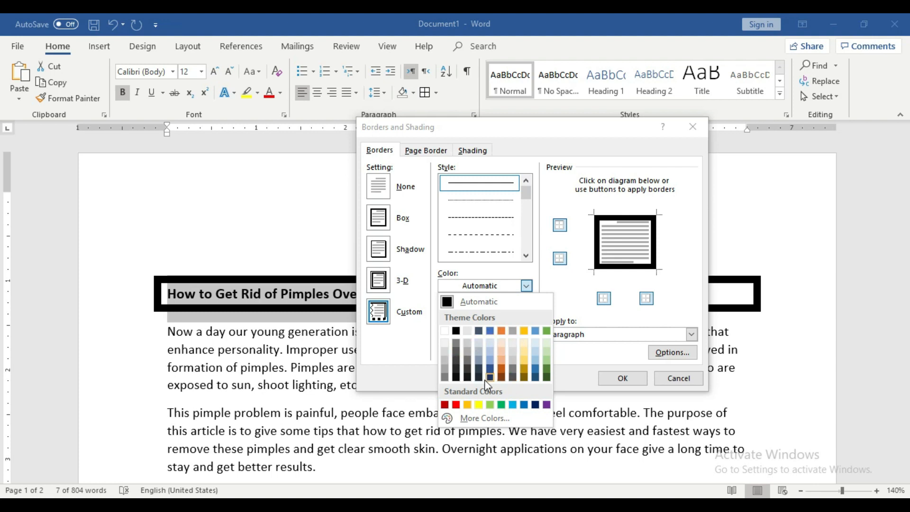
click(484, 417)
click(534, 201)
click(500, 197)
click(639, 218)
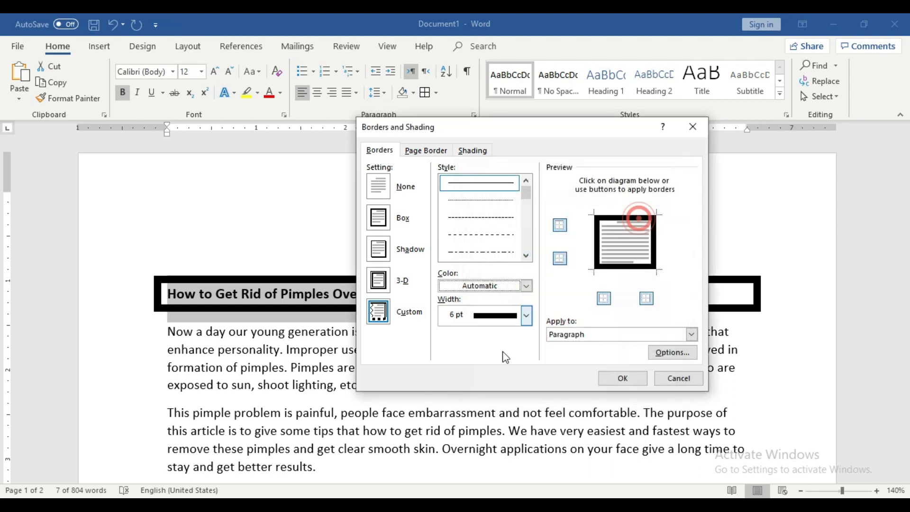
- Set the border color to standard Red and apply it to all borders of the title "How to Get Rid of Pimples Overnight"
click(526, 285)
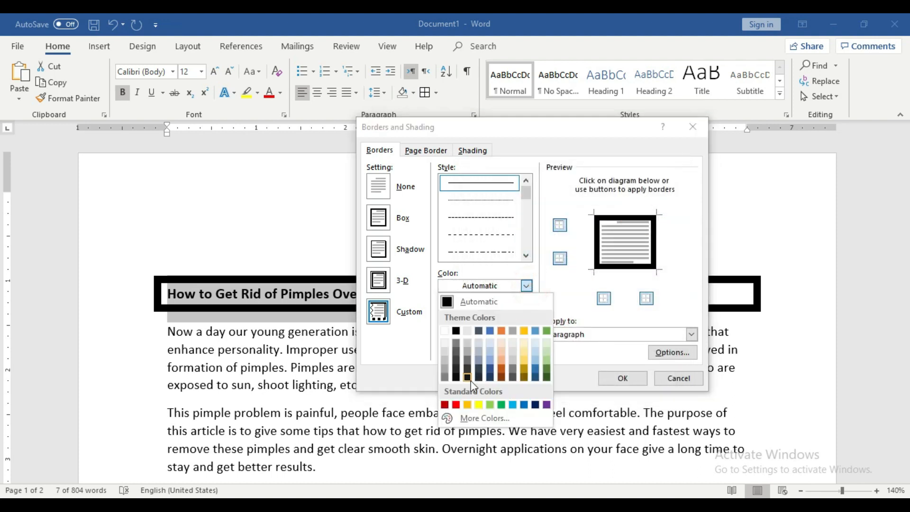
click(456, 404)
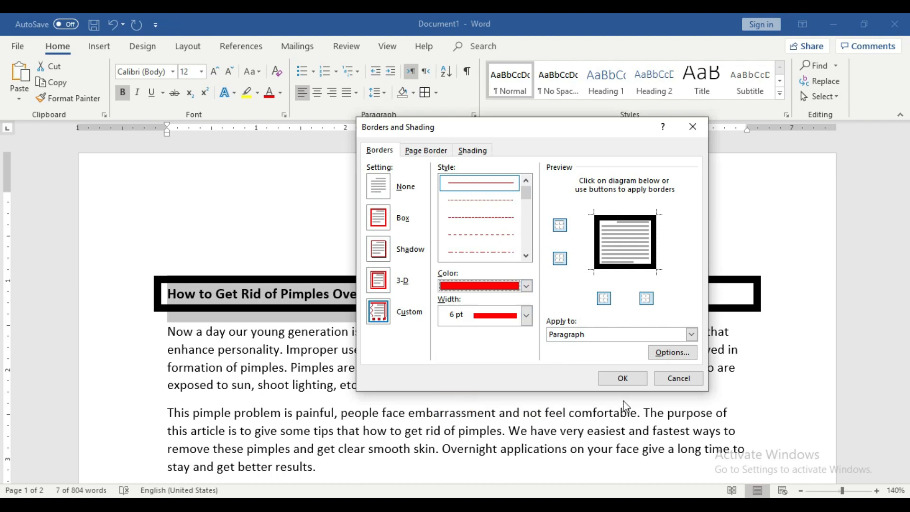
click(622, 378)
click(367, 312)
triple_click(403, 293)
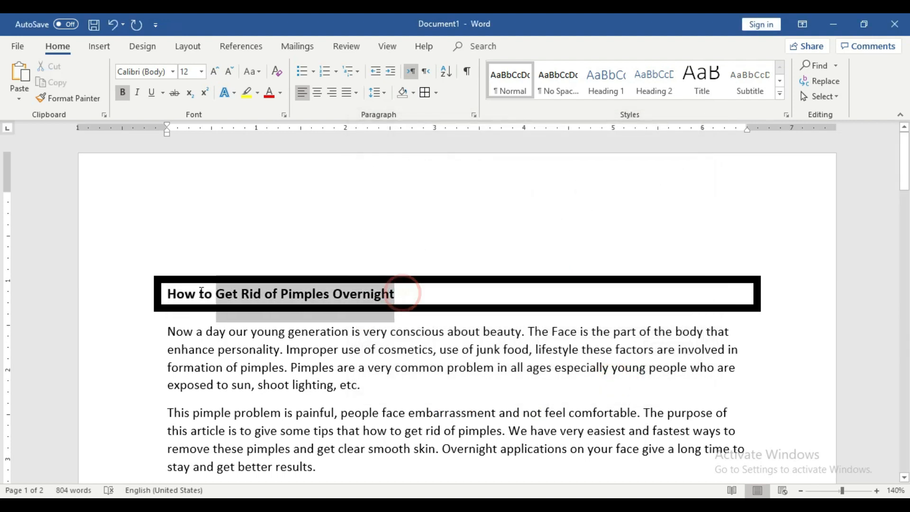
click(424, 92)
click(475, 330)
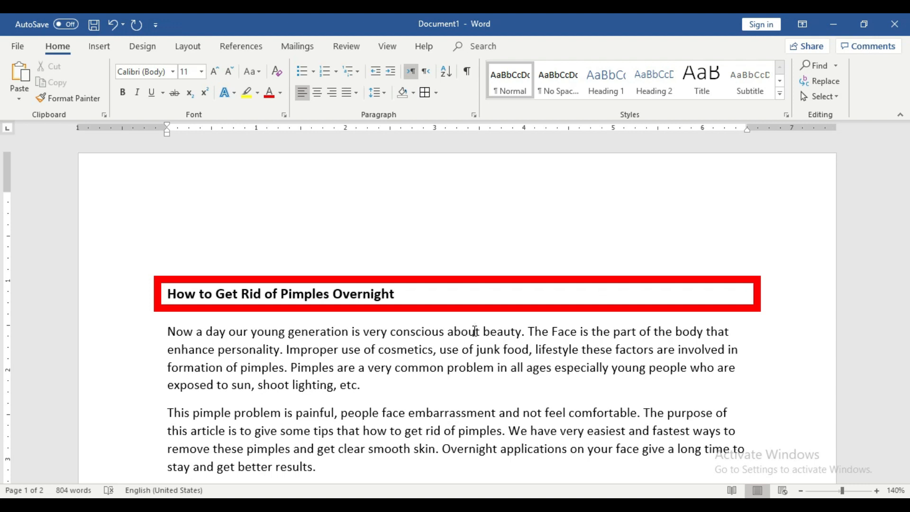
- Add a red 6 pt left border to the first body paragraph, starting "Now a day our young generation"
scroll(475, 331, down, 2)
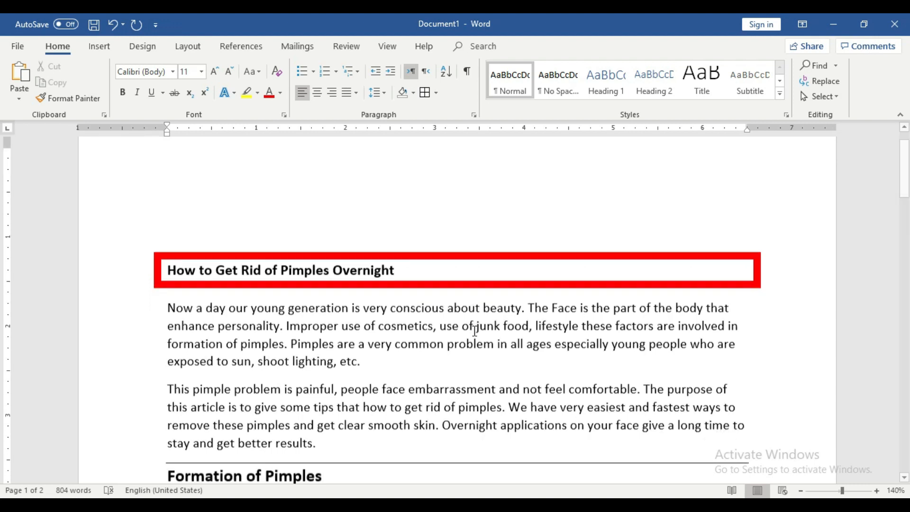
click(371, 341)
drag(319, 327, 167, 291)
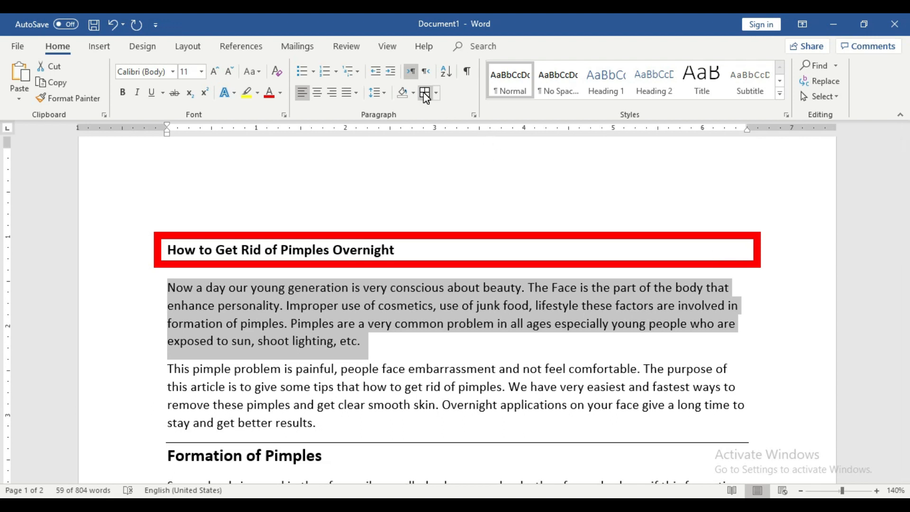
click(368, 342)
drag(369, 342, 167, 287)
click(436, 93)
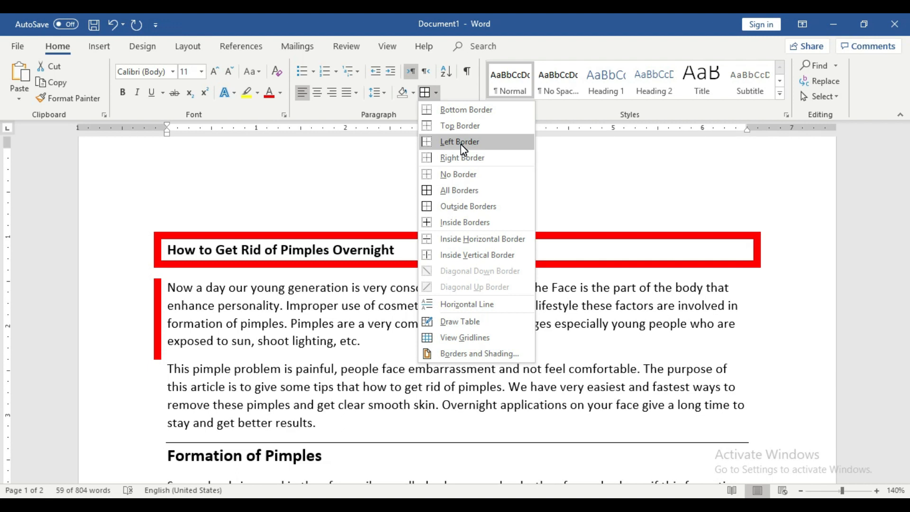
click(462, 145)
- Add a matching red right border to the first body paragraph
drag(394, 343, 167, 287)
click(436, 93)
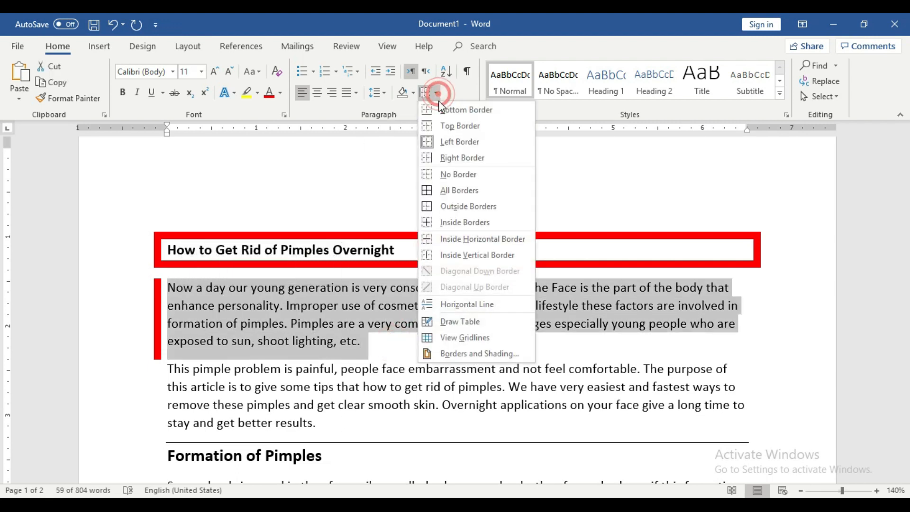
click(463, 156)
drag(381, 341, 180, 289)
click(423, 351)
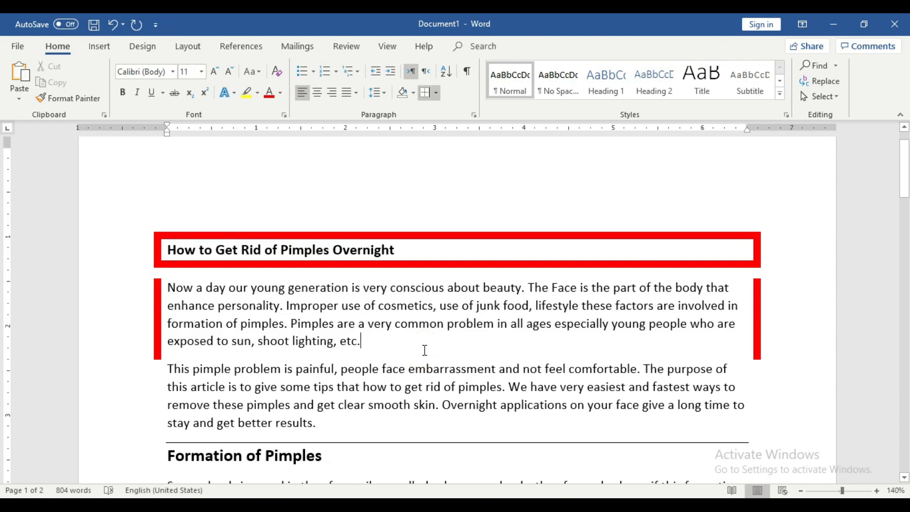
- Set the border line color to standard Green for the first body paragraph in the Borders and Shading settings
scroll(424, 350, down, 2)
scroll(425, 351, up, 1)
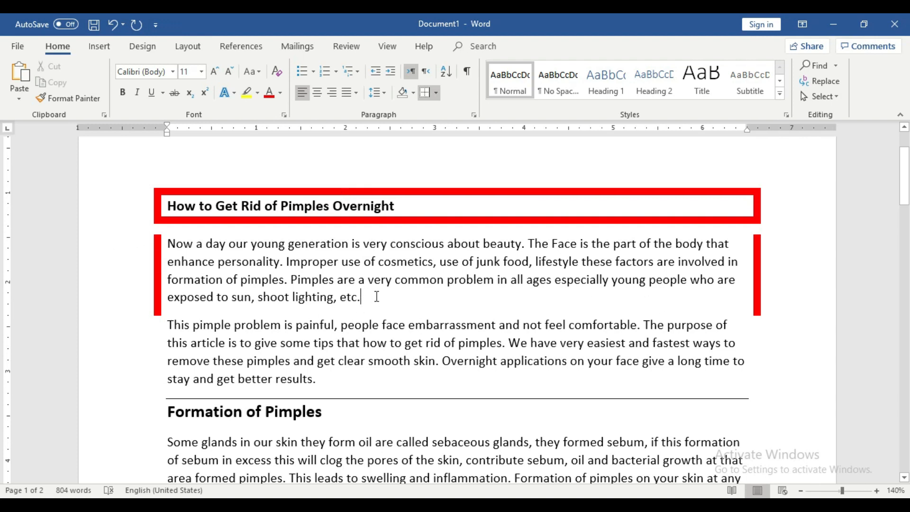
drag(375, 299, 171, 245)
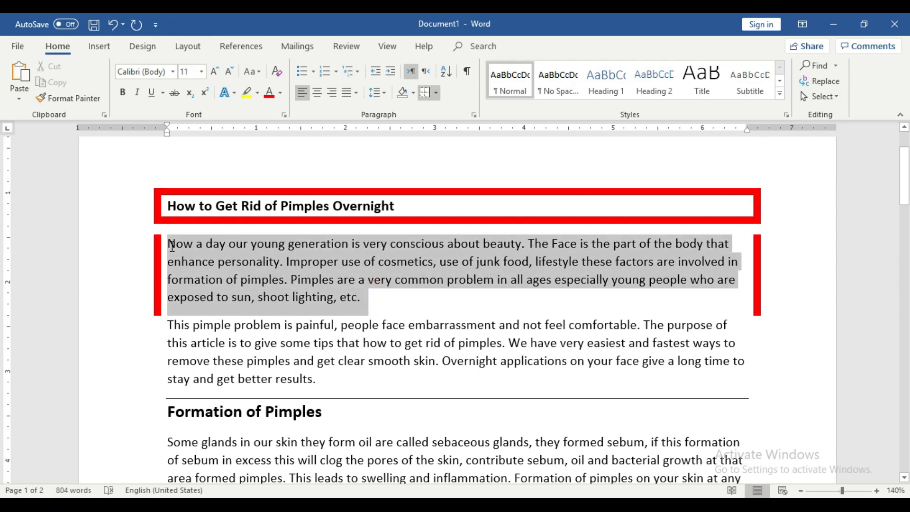
drag(366, 298, 174, 245)
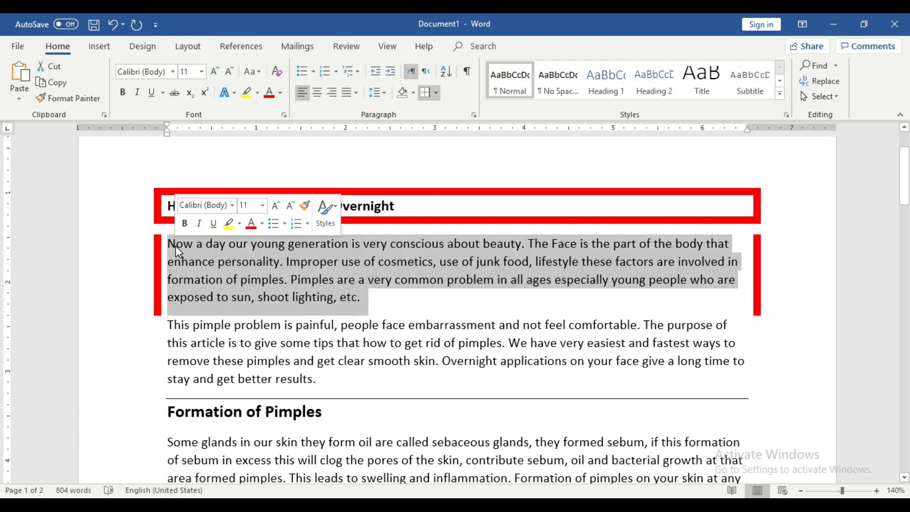
click(362, 299)
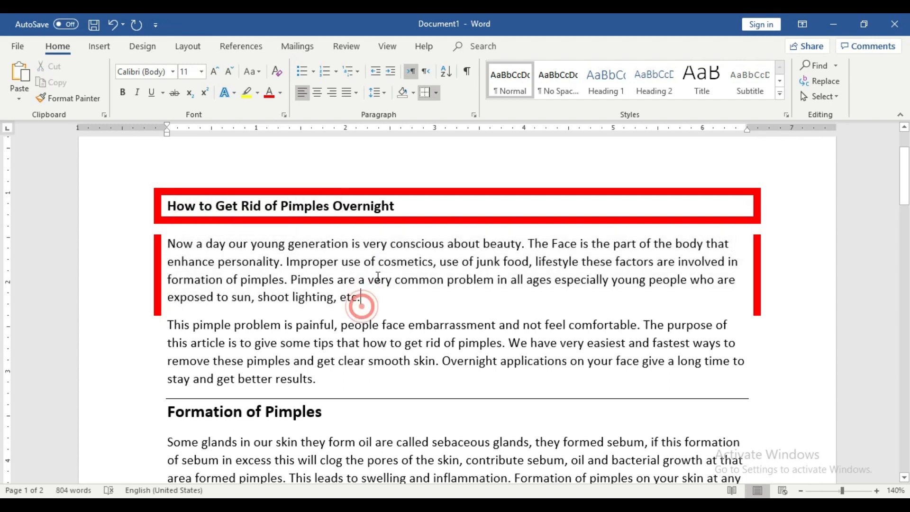
click(437, 92)
click(474, 355)
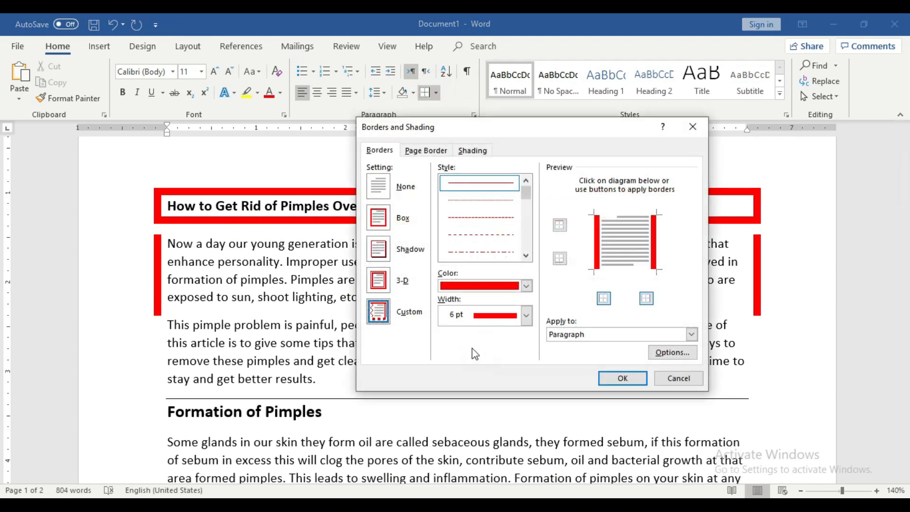
click(526, 286)
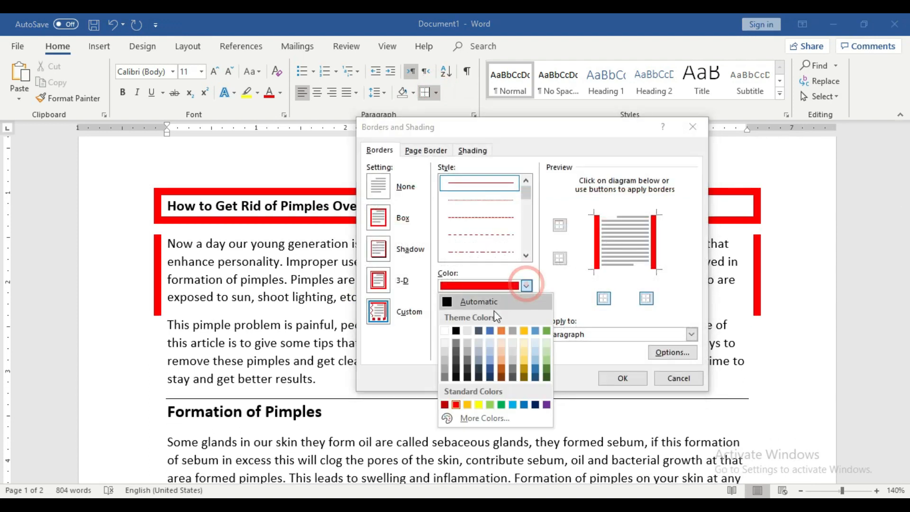
click(501, 404)
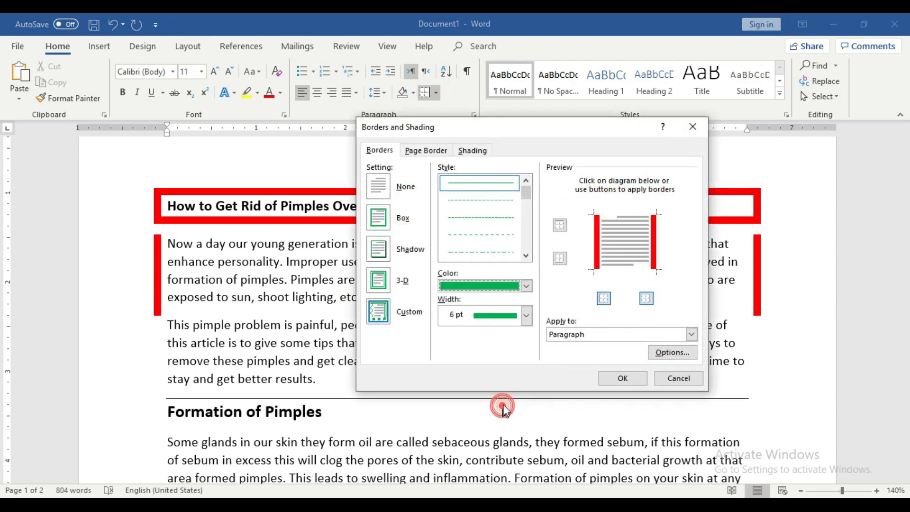
click(618, 377)
- Add a green bottom border to the first body paragraph
click(508, 302)
triple_click(387, 299)
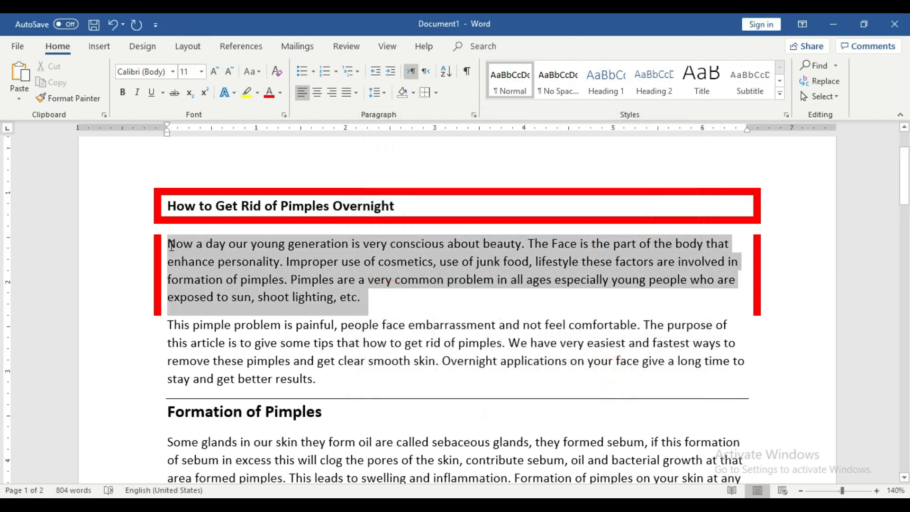
click(436, 93)
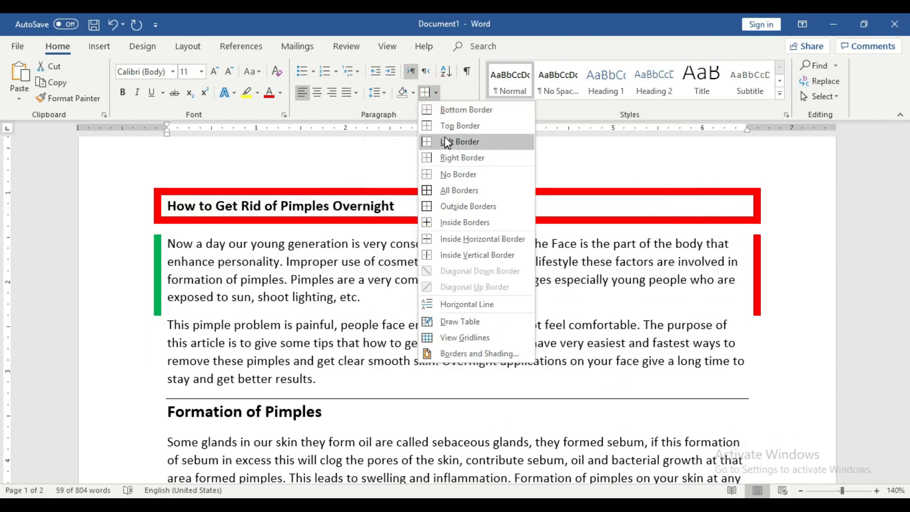
click(452, 114)
click(470, 268)
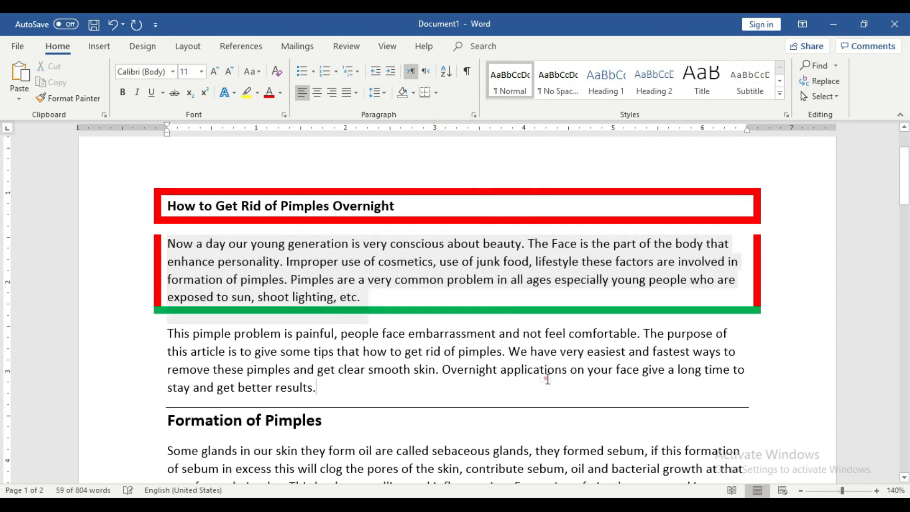
scroll(547, 379, up, 1)
scroll(548, 379, up, 1)
scroll(548, 379, down, 2)
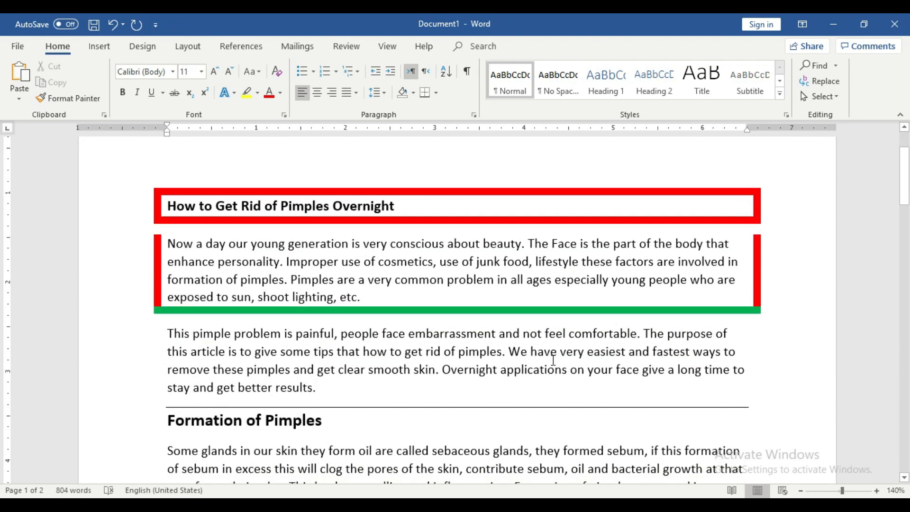
- Try to set the border line color to yellow for the second paragraph, starting "This pimple problem is painful", in Borders and Shading
scroll(536, 367, down, 1)
drag(334, 342, 176, 291)
drag(327, 353, 173, 293)
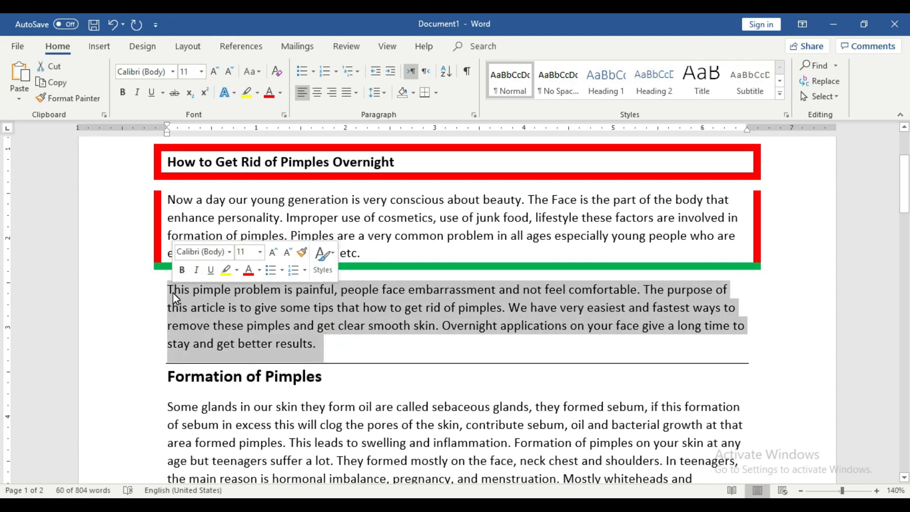
click(436, 92)
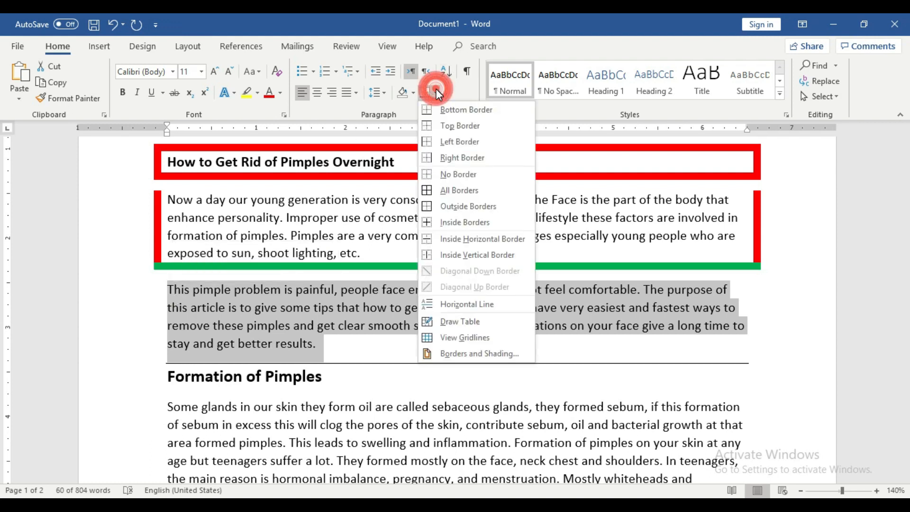
click(462, 353)
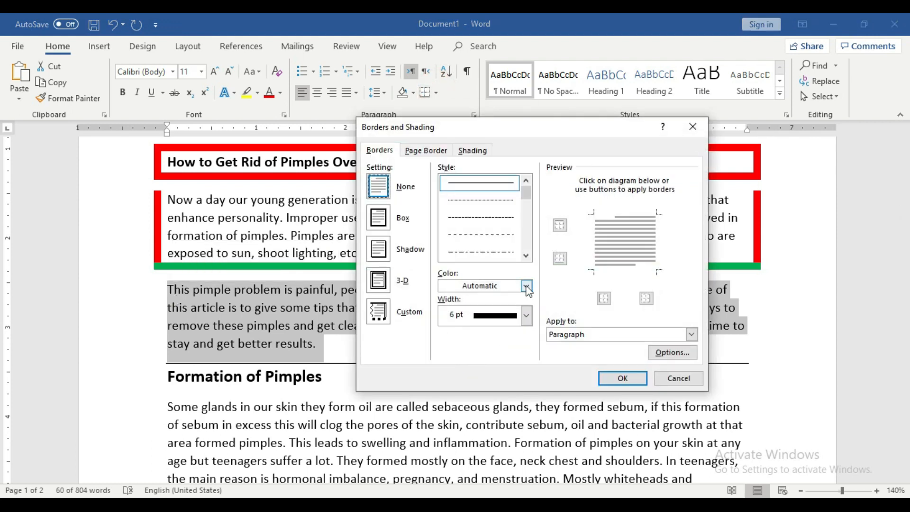
click(527, 287)
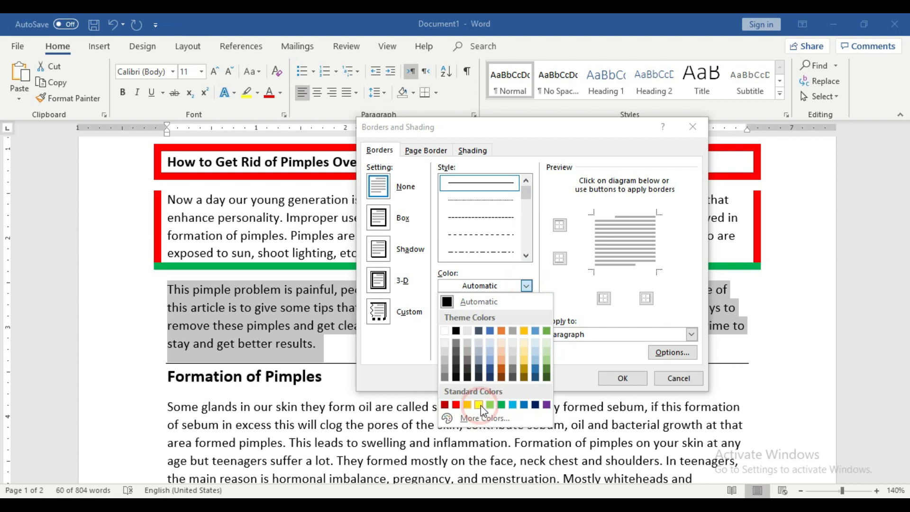
click(616, 378)
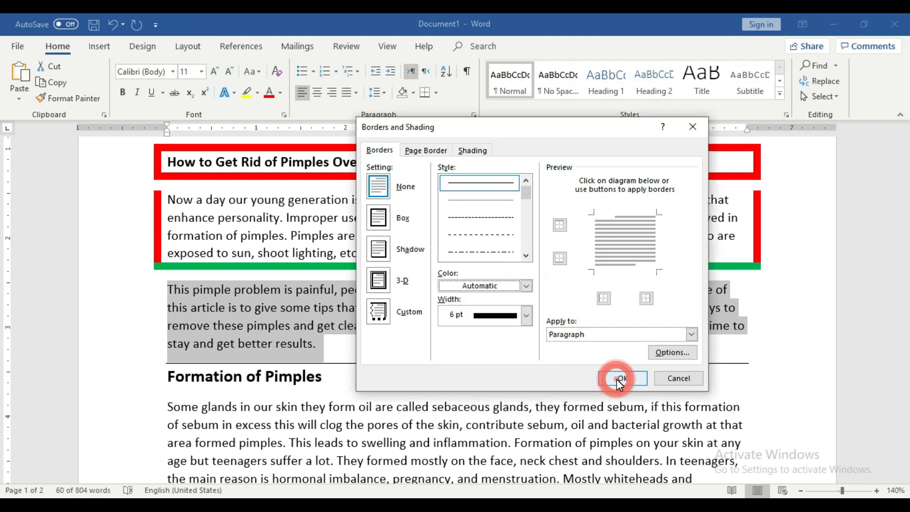
click(616, 377)
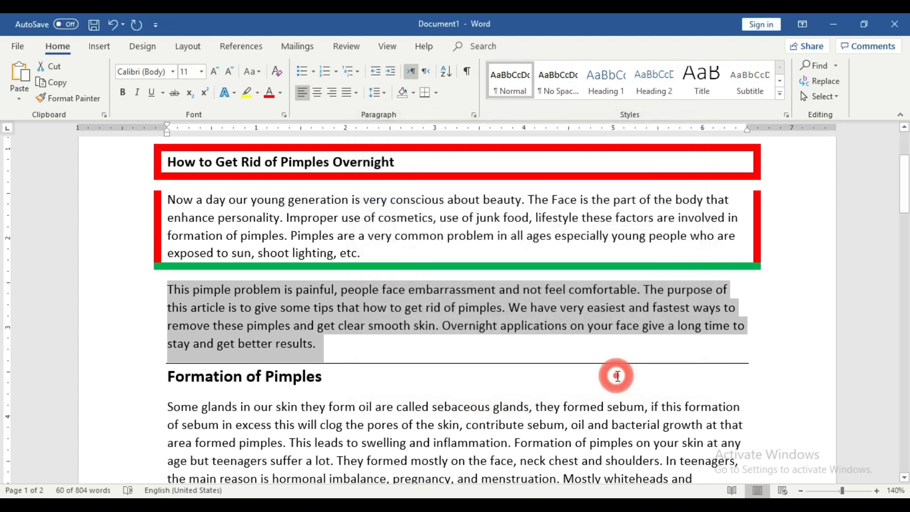
- Apply all borders to the second body paragraph with the current 6 pt line
click(393, 337)
triple_click(324, 346)
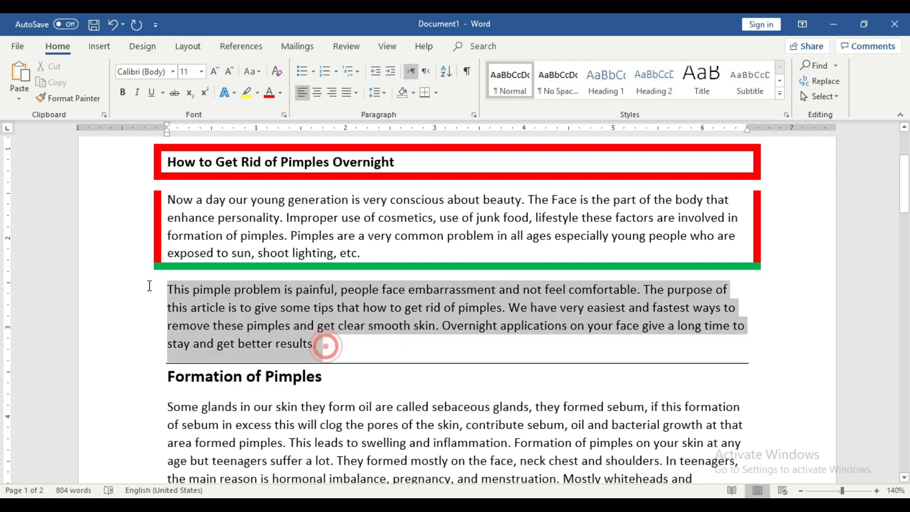
click(435, 92)
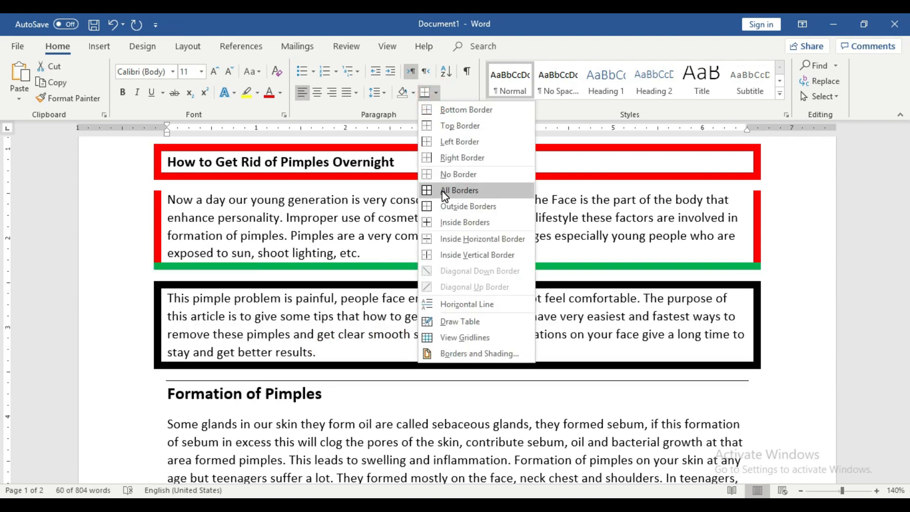
click(445, 190)
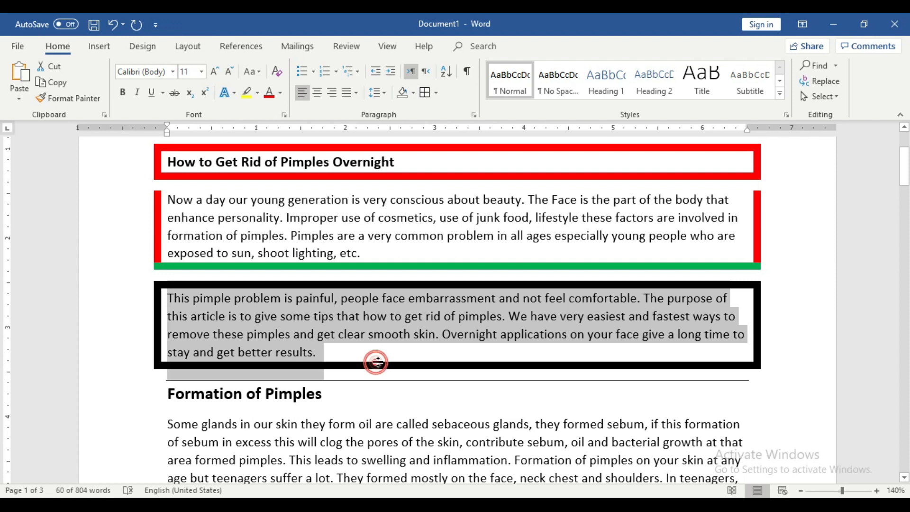
click(377, 400)
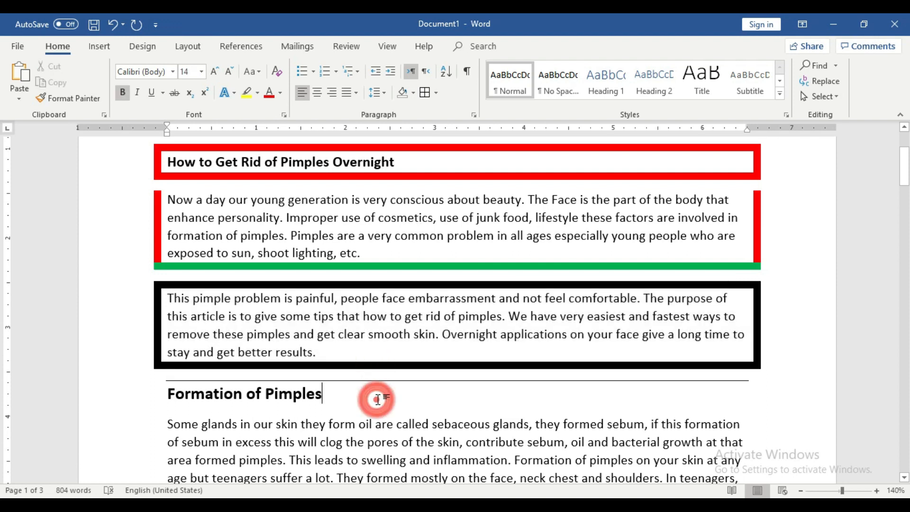
- Set the border line color to standard Yellow for the second body paragraph in the Borders and Shading settings
triple_click(327, 354)
click(436, 93)
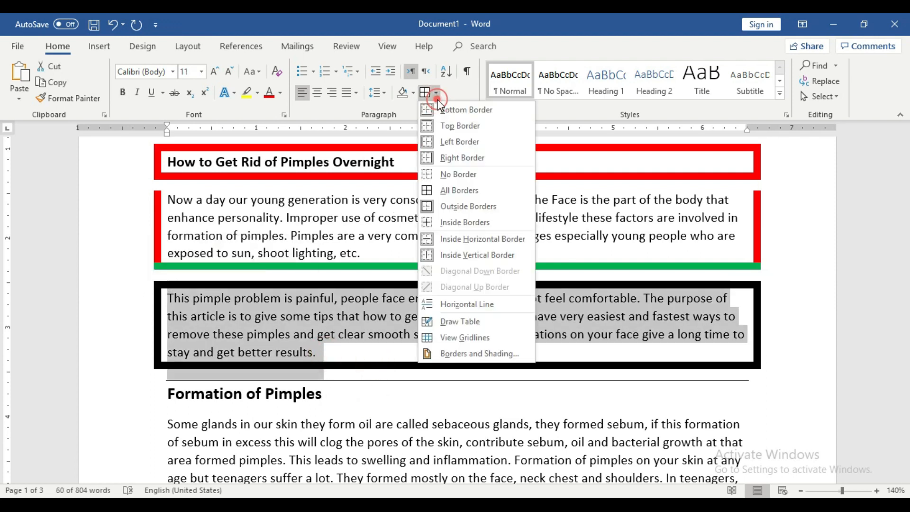
click(453, 354)
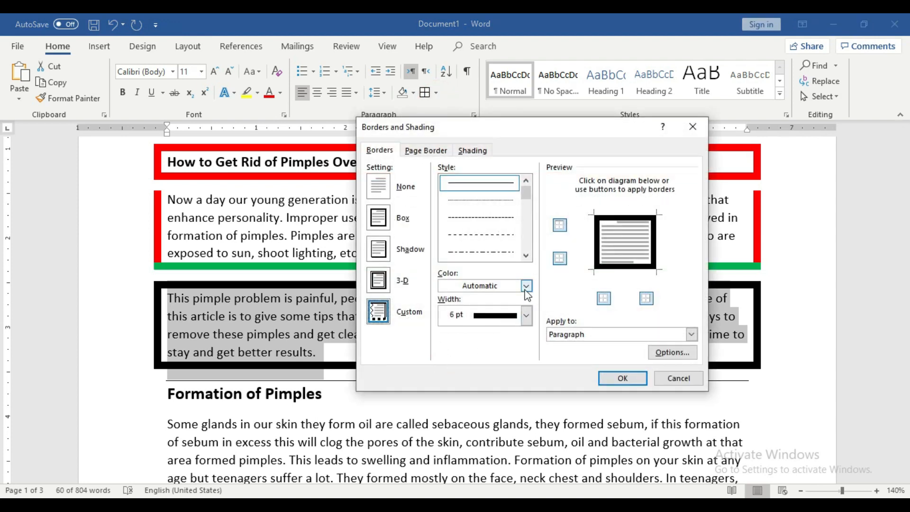
click(526, 286)
click(474, 402)
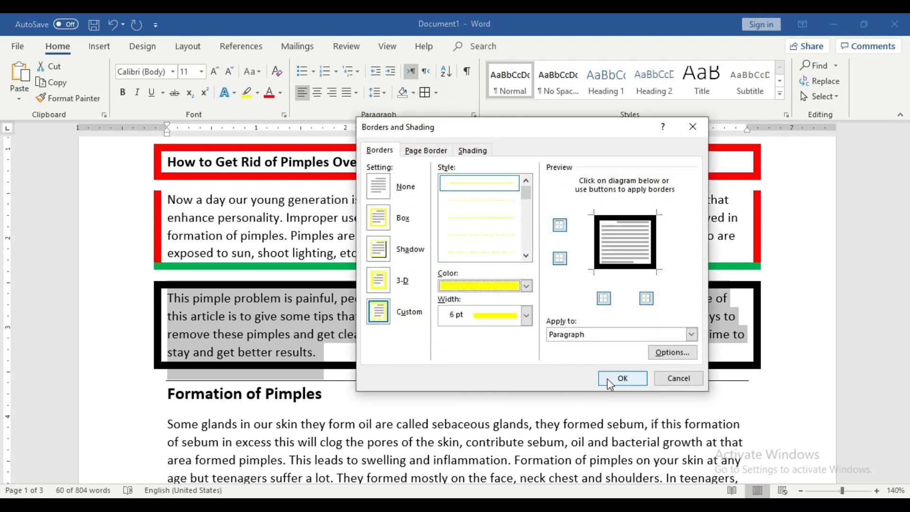
click(607, 378)
- Apply the yellow 6 pt line to all borders of the second body paragraph
click(412, 336)
triple_click(357, 349)
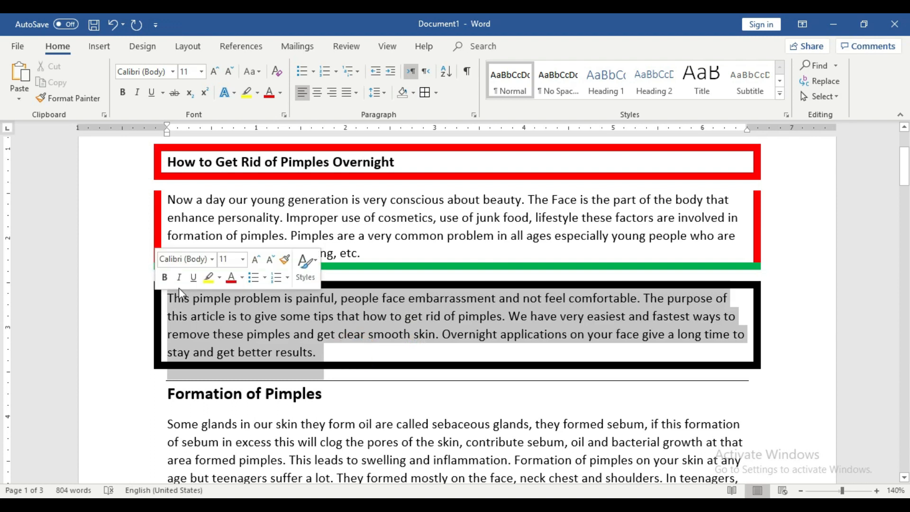
click(425, 92)
click(459, 395)
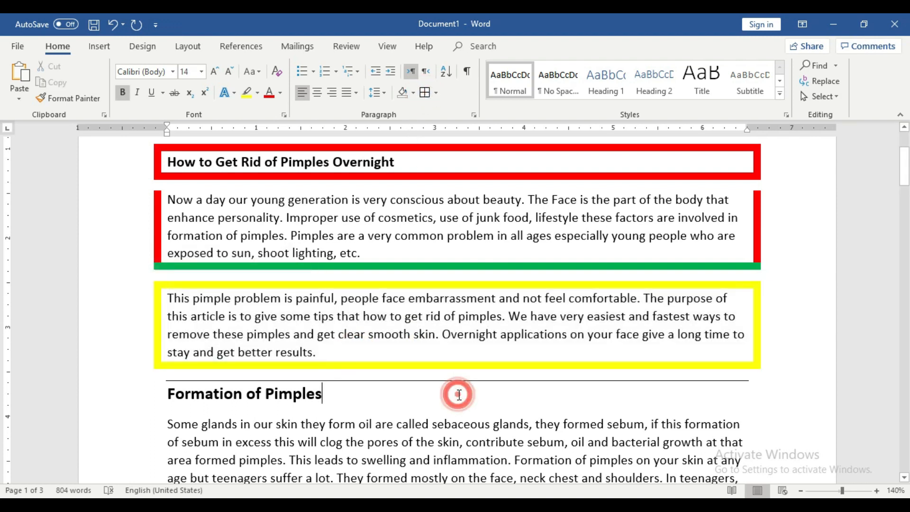
- Remove all borders from the second body paragraph, starting "This pimple problem is painful"
scroll(458, 394, up, 2)
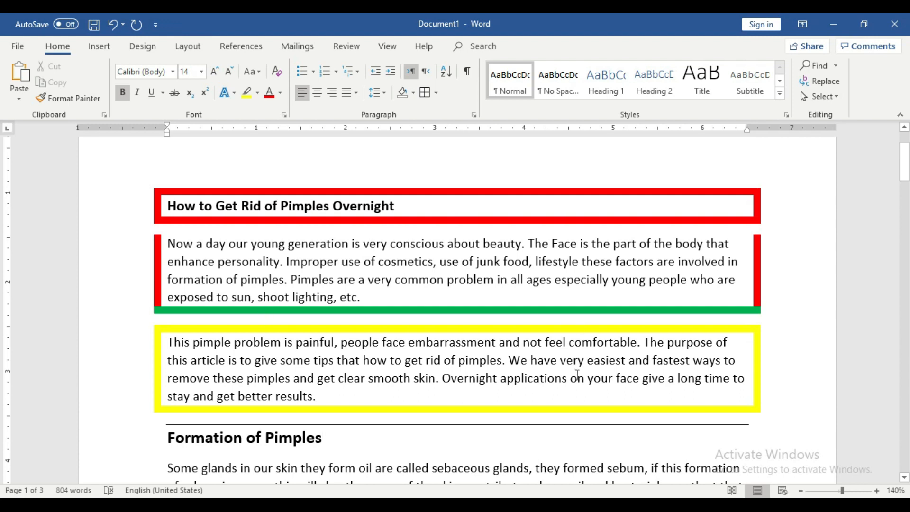
scroll(576, 375, down, 3)
scroll(577, 377, up, 1)
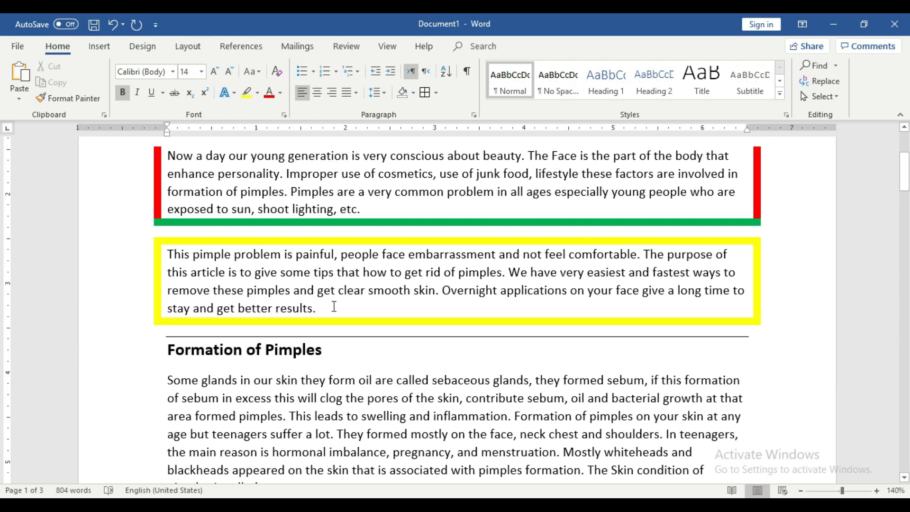
drag(334, 307, 169, 254)
click(437, 92)
click(451, 172)
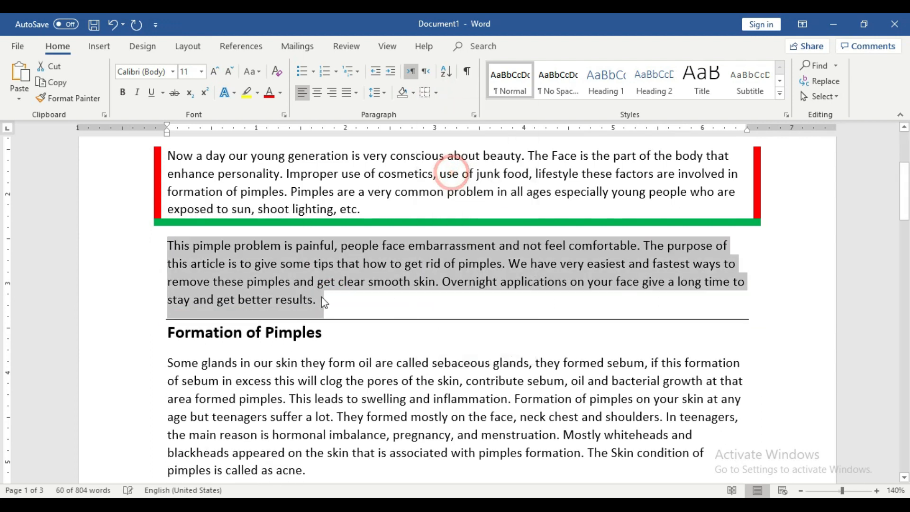
- Add a yellow left border to the second body paragraph, starting "This pimple problem is painful"
click(328, 297)
drag(329, 298, 167, 244)
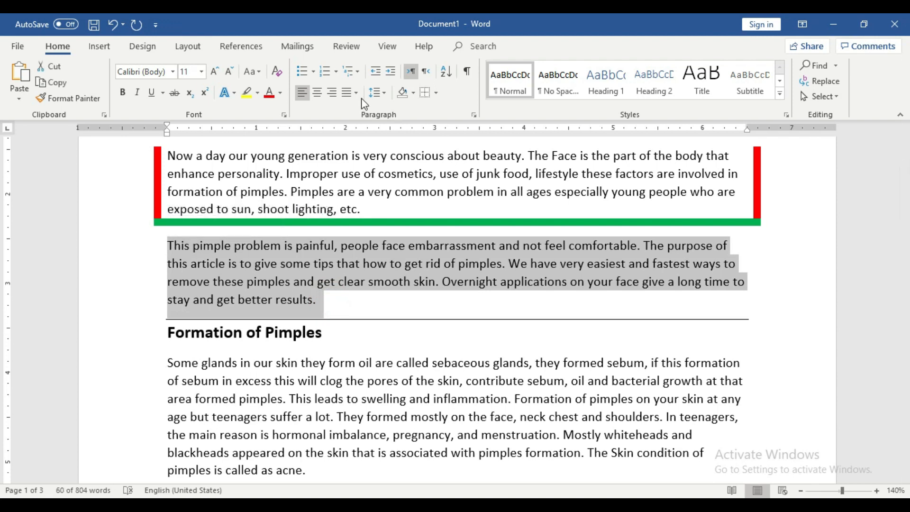
click(438, 94)
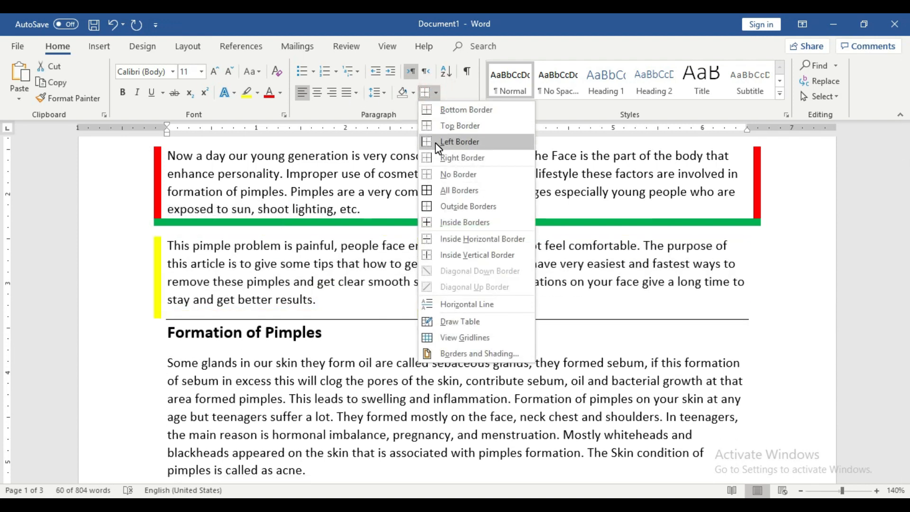
click(437, 143)
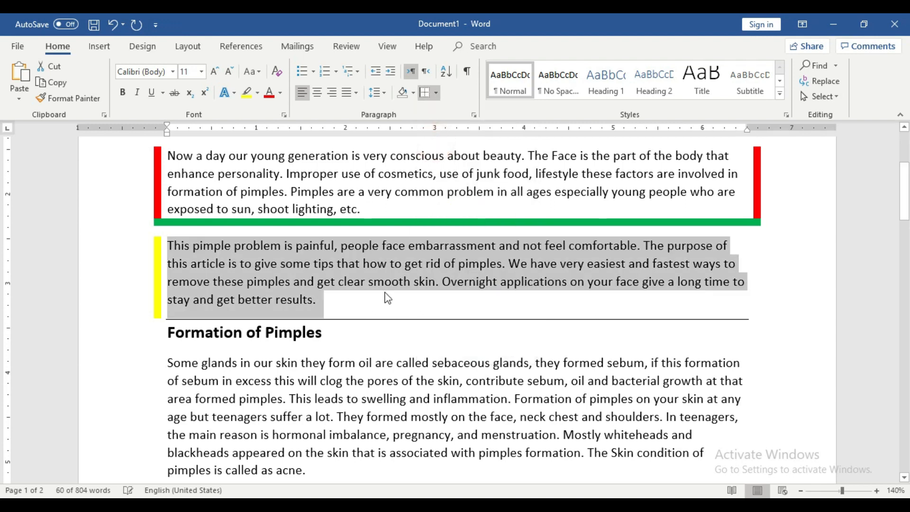
click(345, 309)
scroll(360, 315, up, 3)
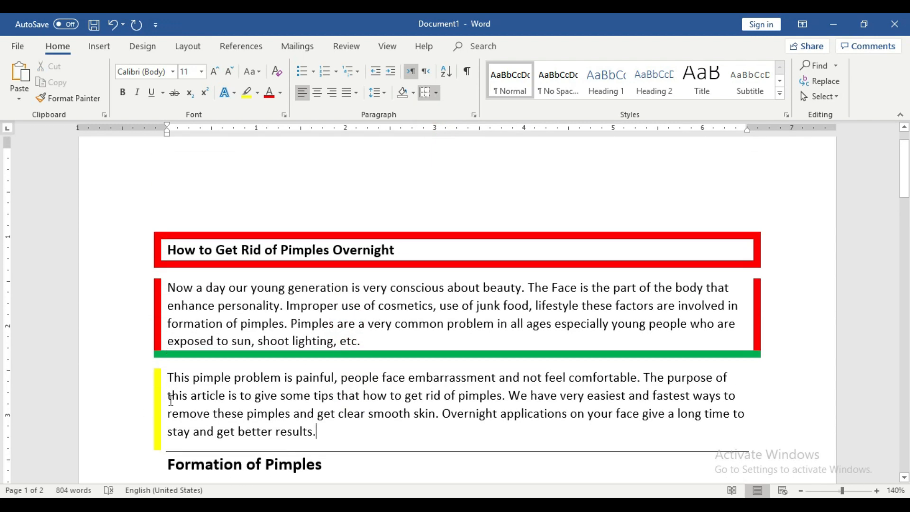
- Replace the green bottom border of the first body paragraph, starting "Now a day our young generation", with the current yellow line
triple_click(372, 341)
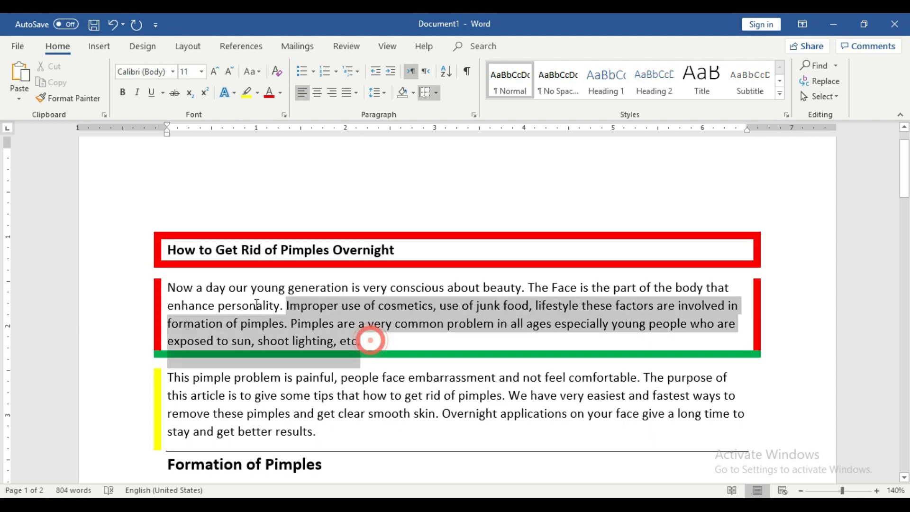
click(387, 341)
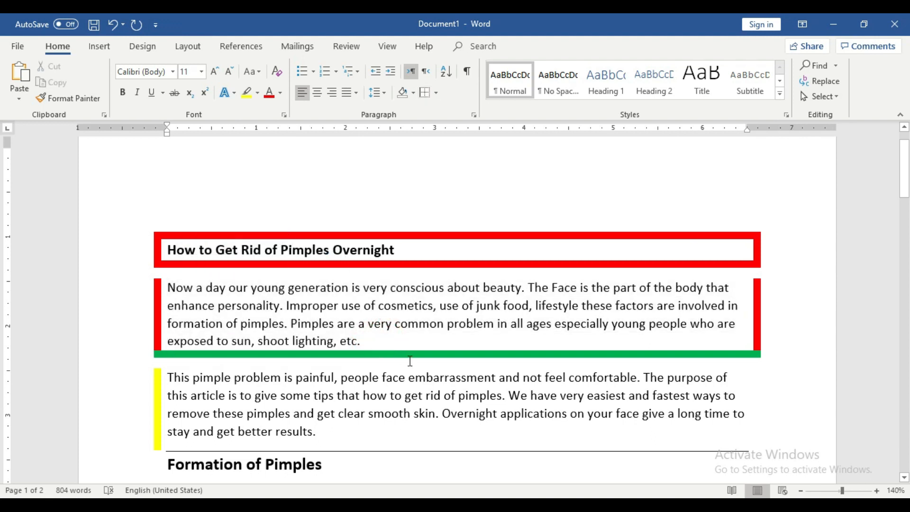
triple_click(368, 342)
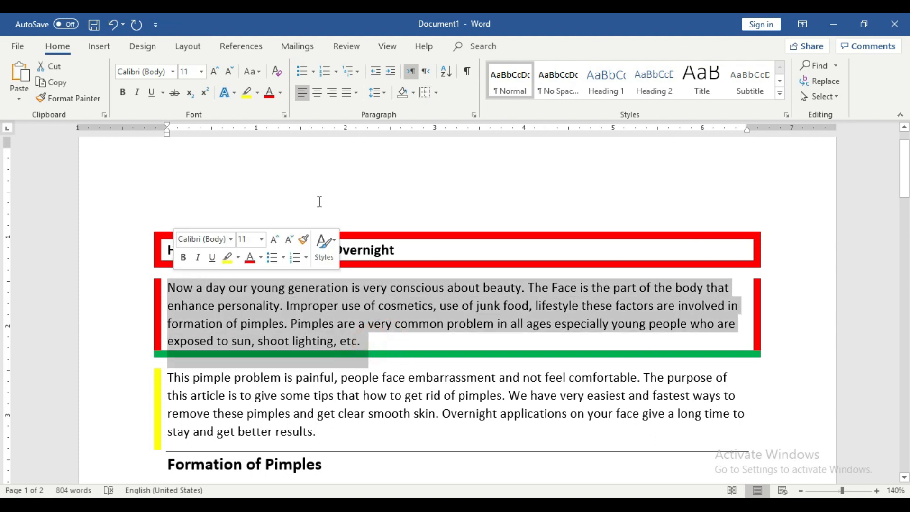
click(437, 92)
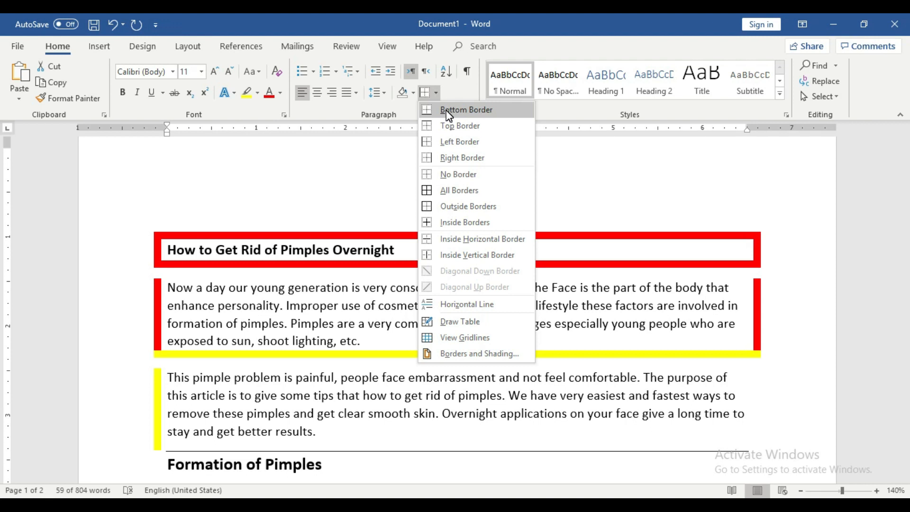
click(448, 113)
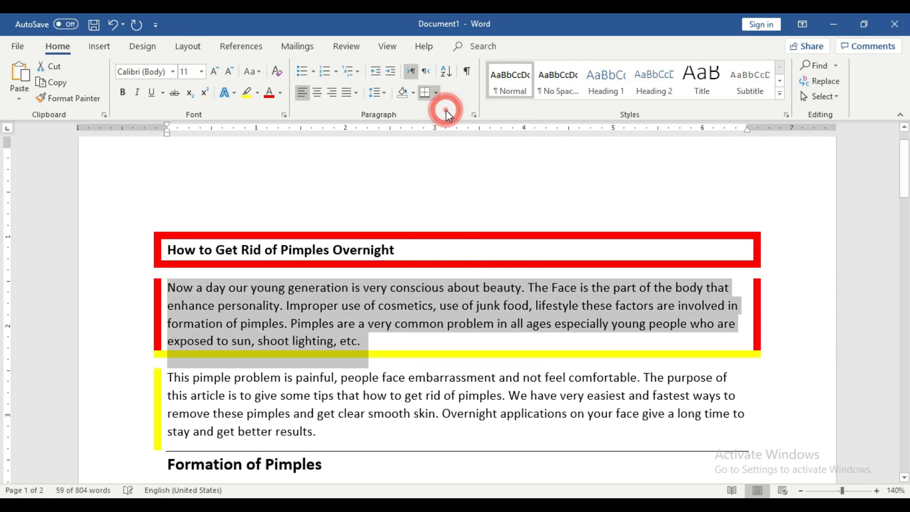
click(470, 395)
scroll(404, 354, down, 2)
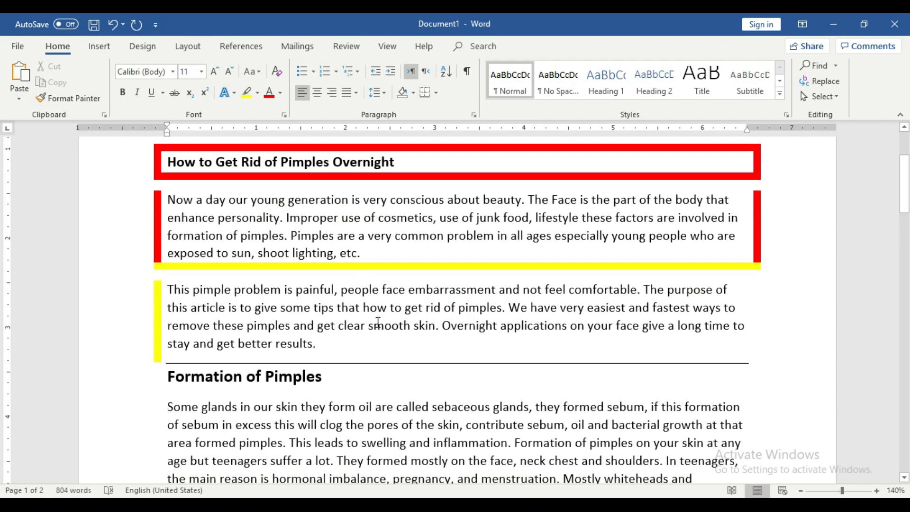
- Add a yellow top border to the second body paragraph, starting "This pimple problem is painful"
triple_click(334, 350)
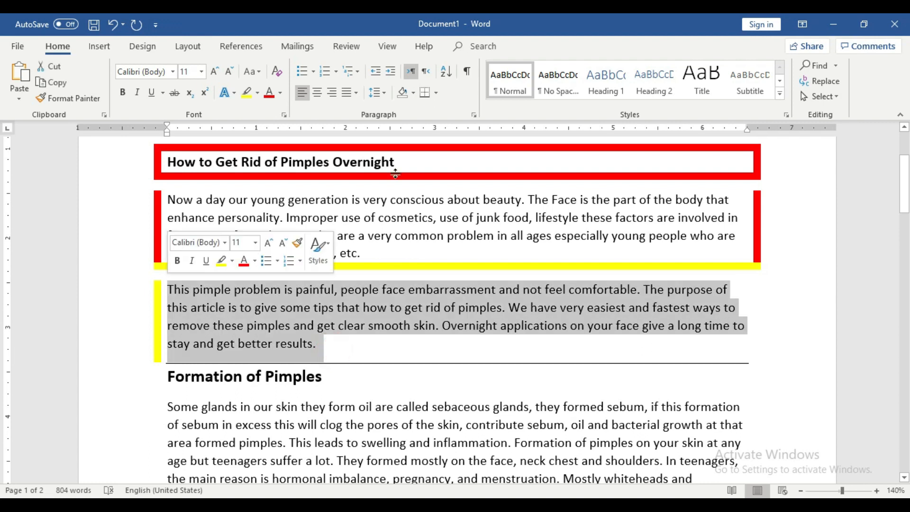
click(436, 93)
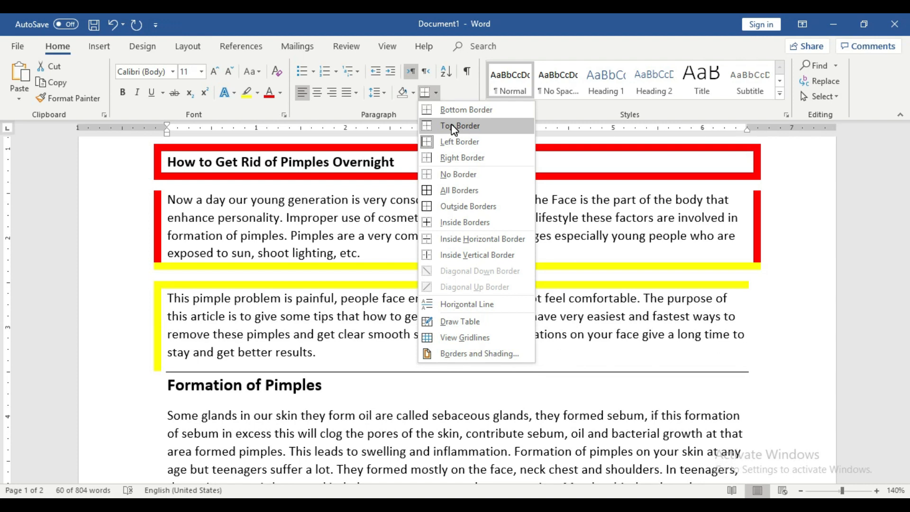
click(453, 126)
- Remove all borders from the first body paragraph, starting "Now a day our young generation"
drag(382, 251, 177, 198)
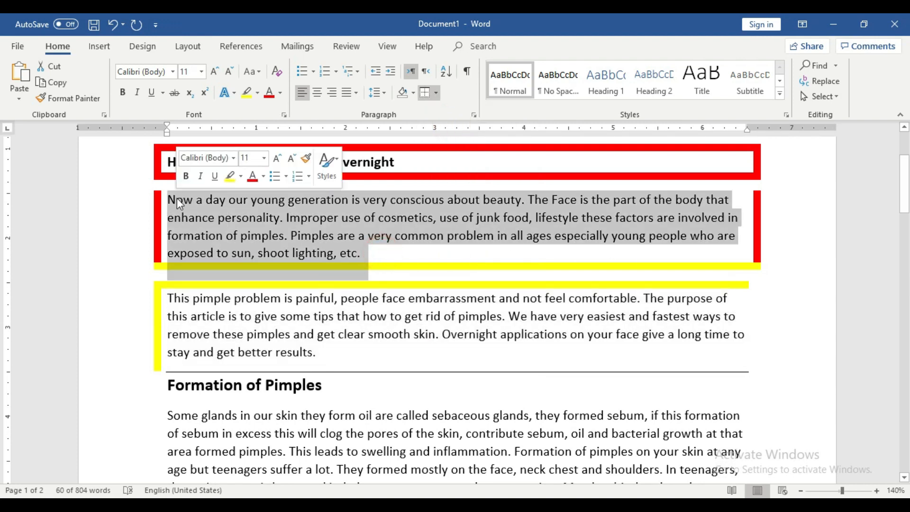
click(436, 92)
click(454, 175)
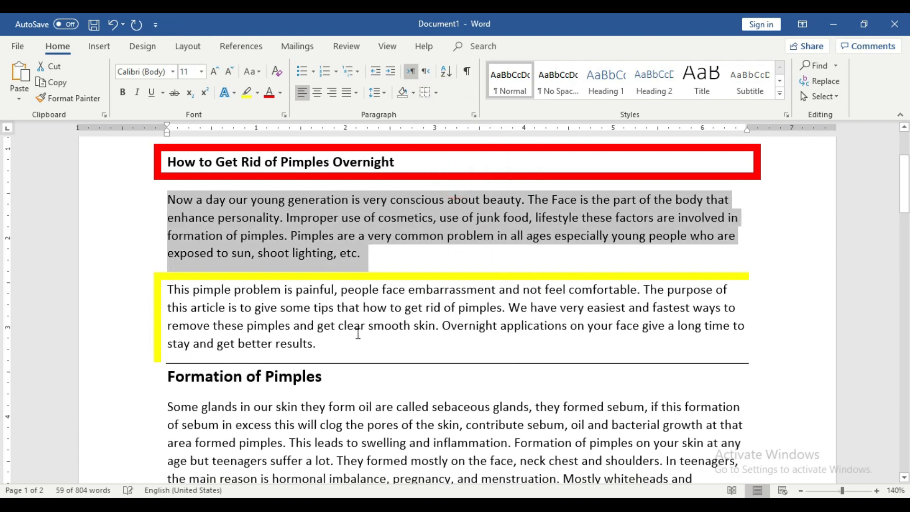
- Clear the yellow top and left borders from the second body paragraph with No Border
drag(325, 343, 204, 265)
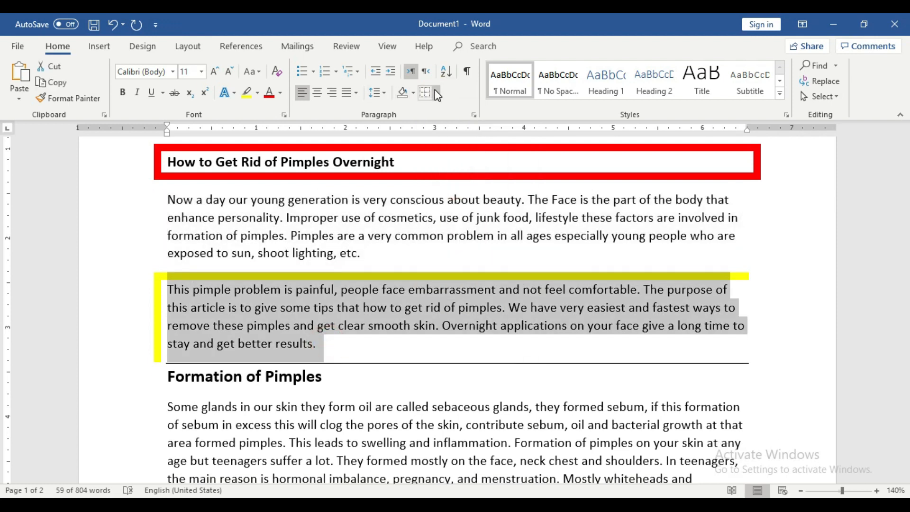
click(436, 93)
click(467, 173)
click(511, 293)
scroll(513, 291, up, 2)
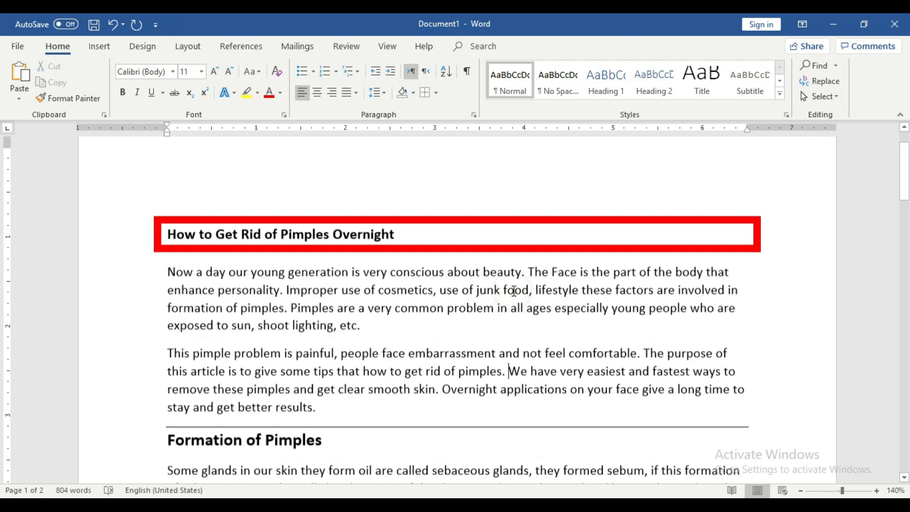
scroll(513, 290, up, 1)
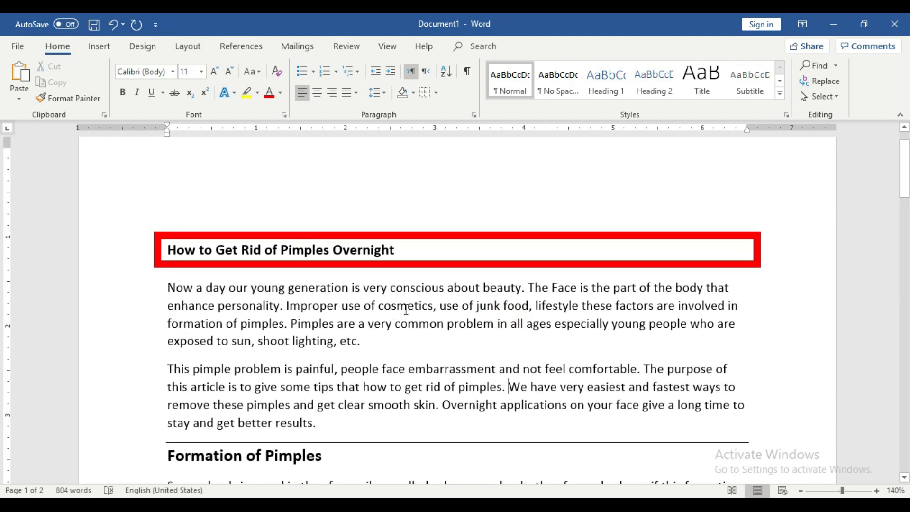
- Apply All Borders with the current yellow line to the second body paragraph, above the "Formation of Pimples" heading
scroll(507, 295, down, 3)
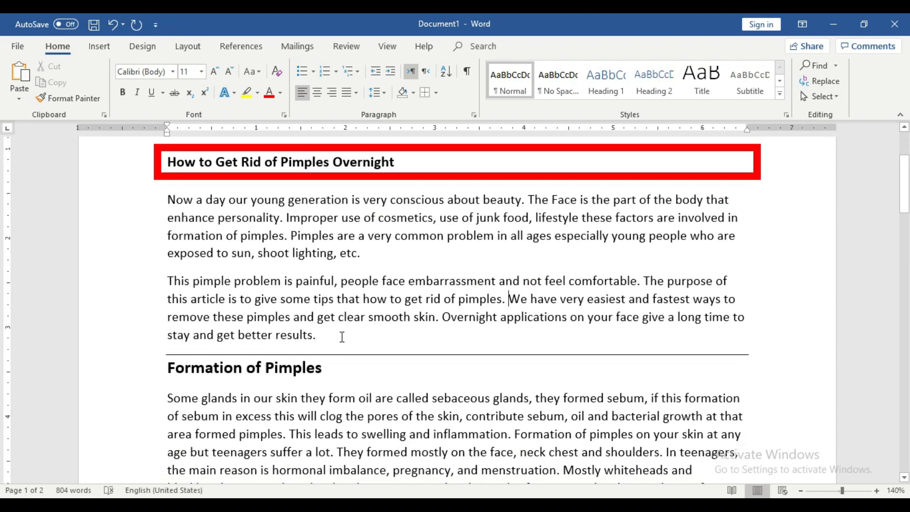
drag(342, 336, 167, 281)
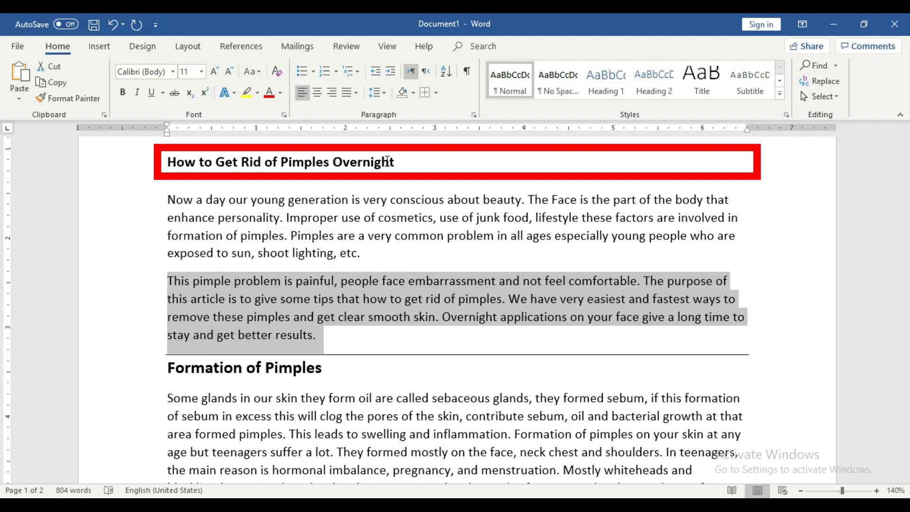
click(439, 92)
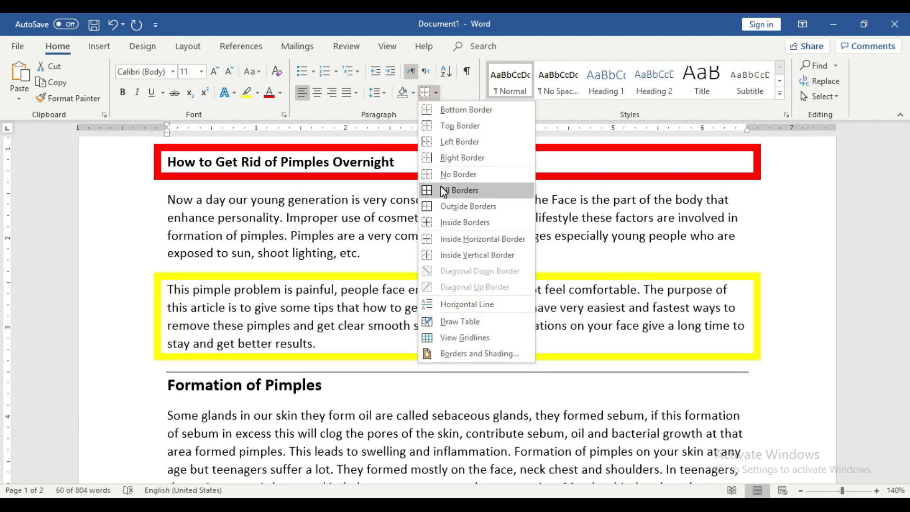
click(443, 190)
- Add a yellow right border to the paragraph starting "Some glands in our skin" under the "Formation of Pimples" heading
scroll(403, 330, down, 3)
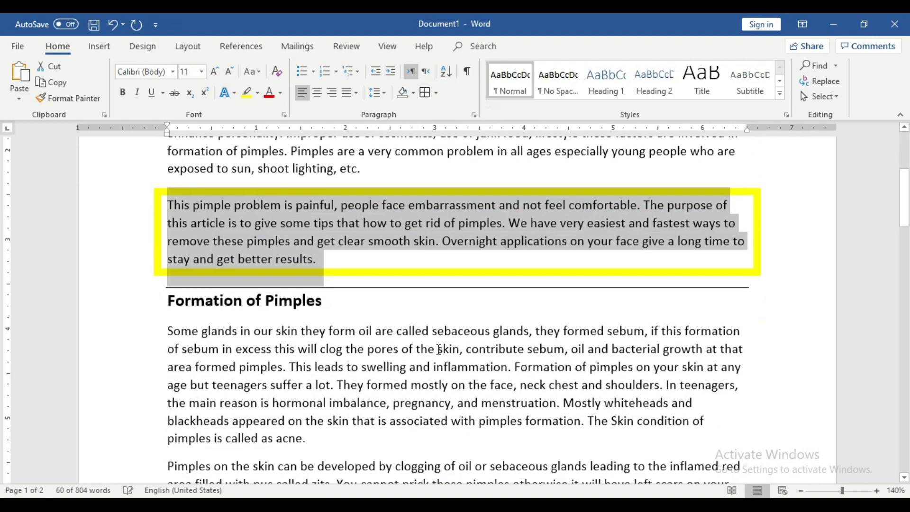
click(463, 355)
scroll(290, 322, down, 2)
drag(324, 395, 167, 283)
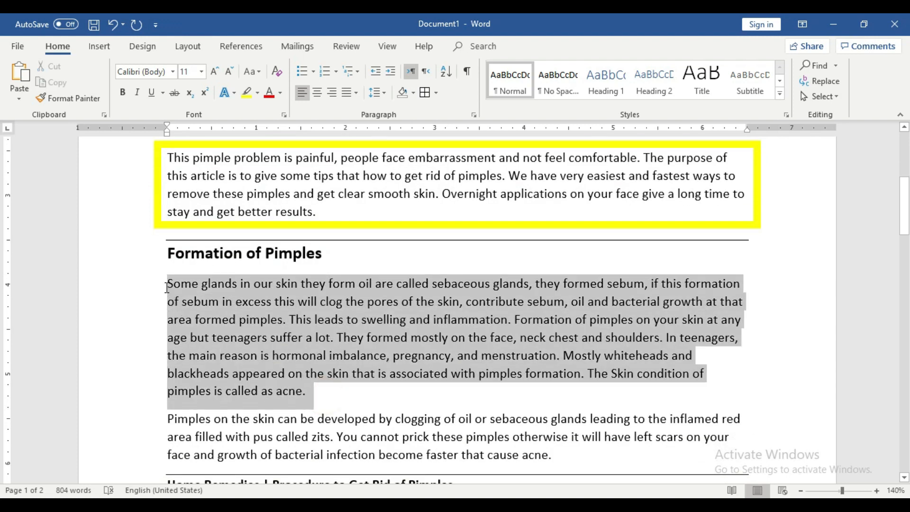
click(436, 93)
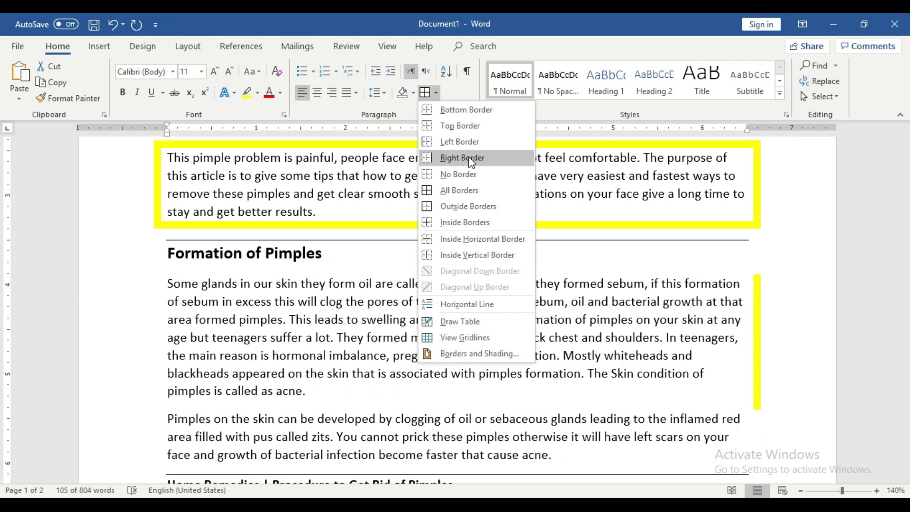
click(472, 157)
- Add a yellow left border to the paragraph starting "Pimples on the skin can be developed"
scroll(469, 255, down, 4)
scroll(535, 323, up, 2)
drag(559, 324, 167, 284)
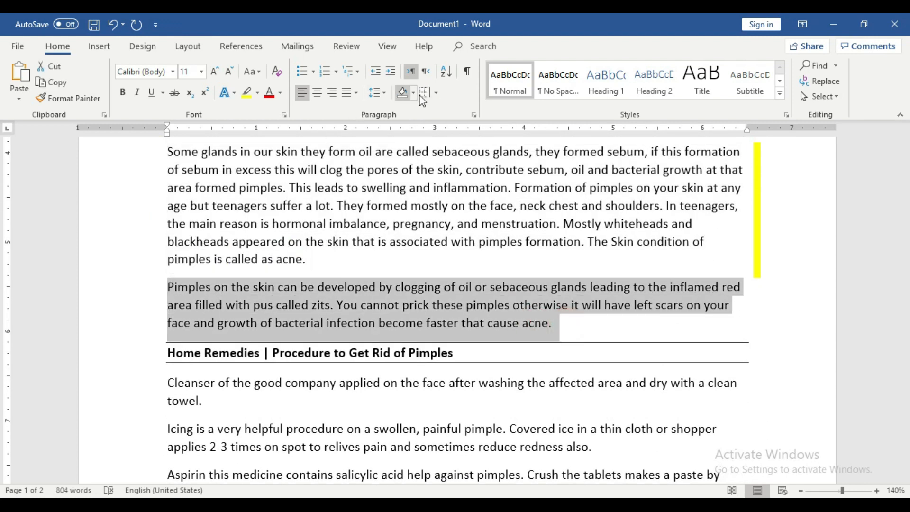
click(436, 93)
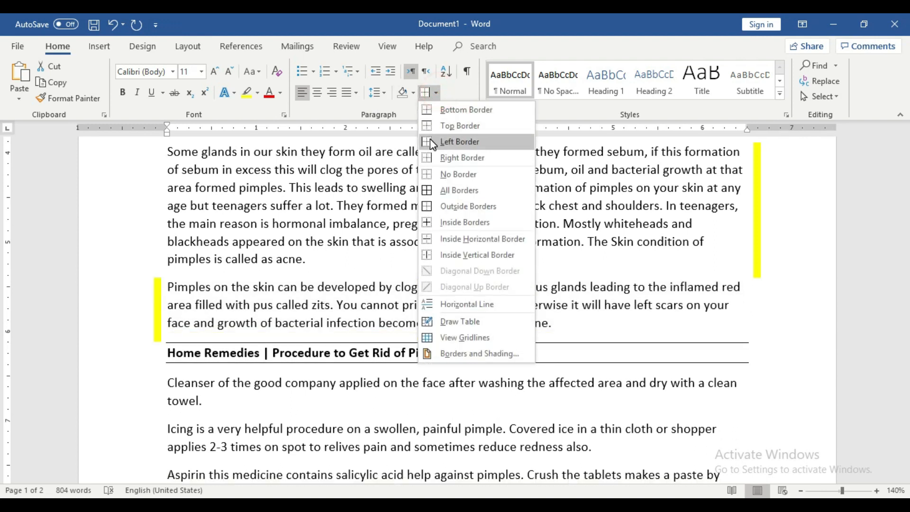
click(431, 141)
- Add a yellow top border to the paragraph starting "Aspirin this medicine contains" in the Home Remedies section
scroll(483, 342, up, 4)
scroll(483, 343, down, 5)
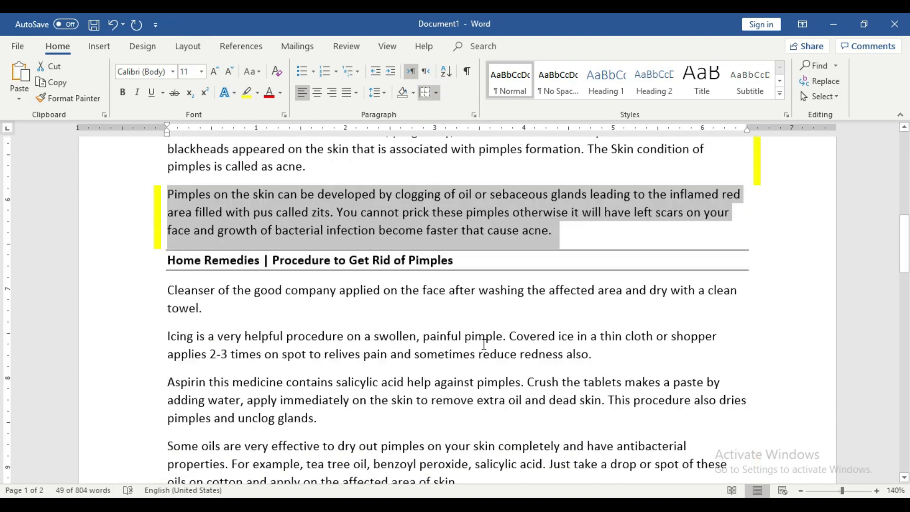
scroll(484, 343, down, 1)
triple_click(324, 381)
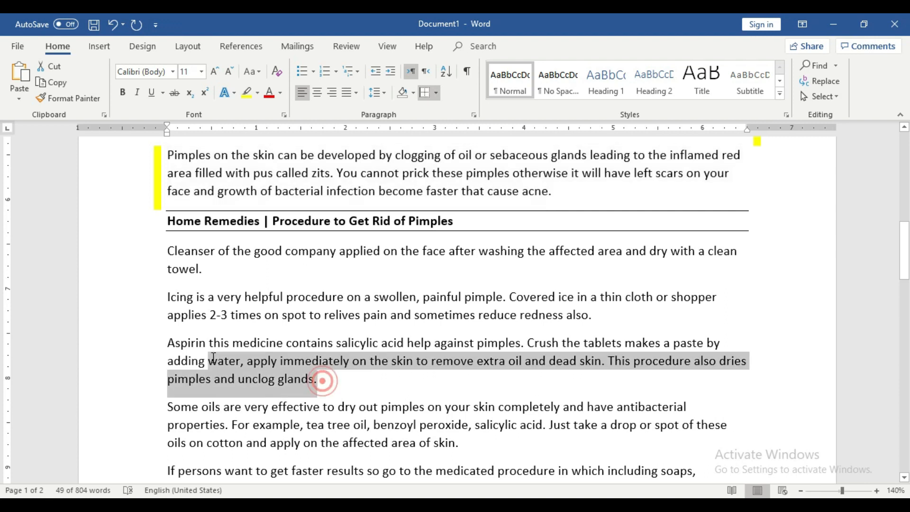
click(434, 94)
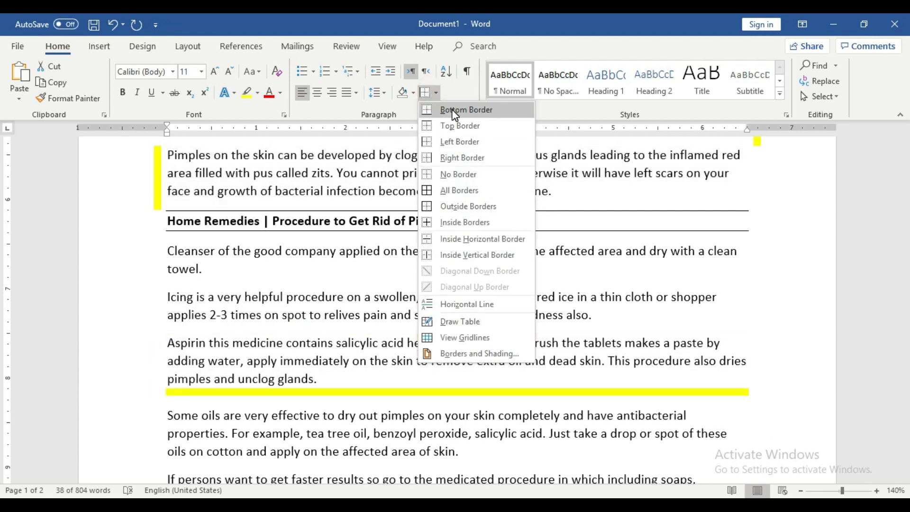
click(454, 125)
- Add a yellow bottom border to the paragraph starting "Some oils are very effective"
scroll(455, 284, down, 4)
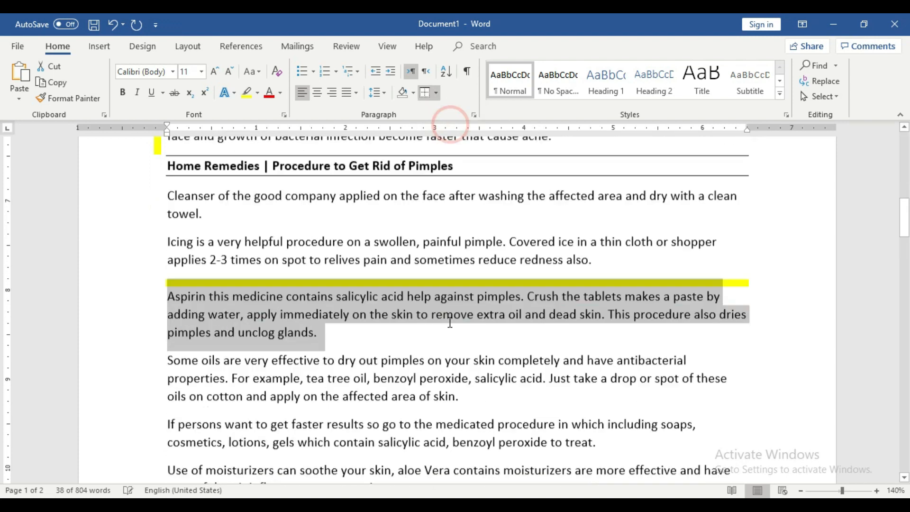
drag(459, 275, 187, 243)
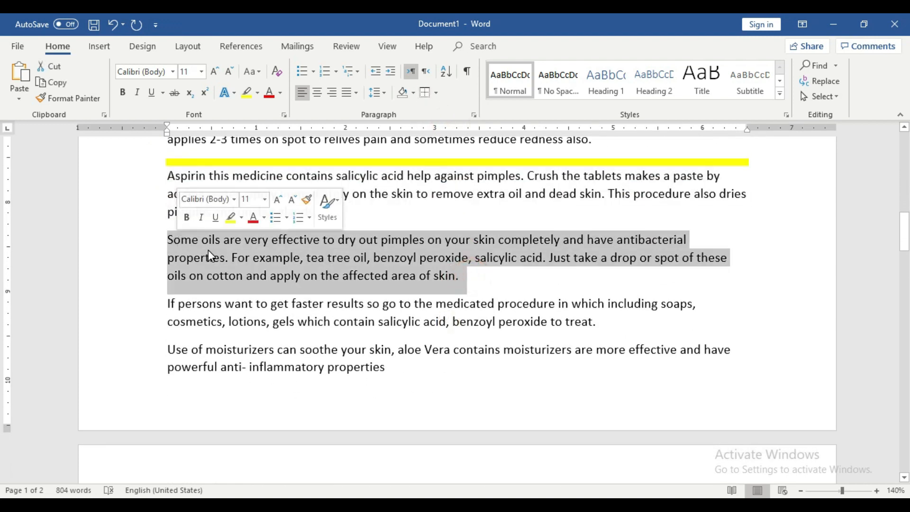
click(435, 93)
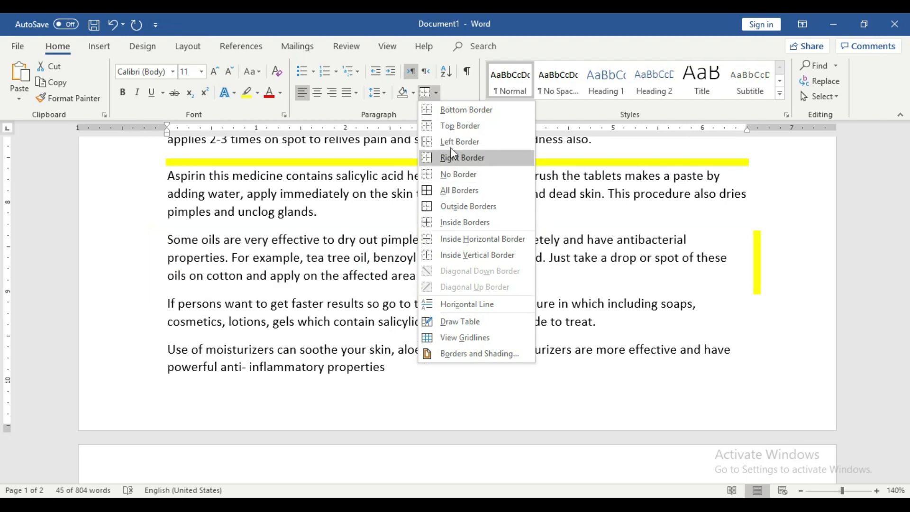
click(455, 108)
scroll(446, 362, down, 1)
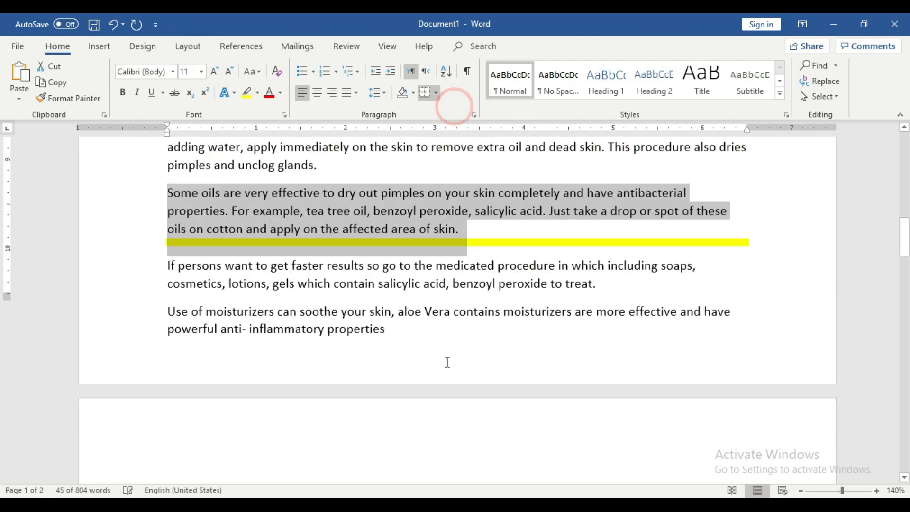
- Add yellow borders on all sides of the paragraph starting "Sometimes time large or deep pimples" in the Use of Medications section
scroll(447, 362, down, 5)
drag(594, 407, 179, 372)
click(405, 295)
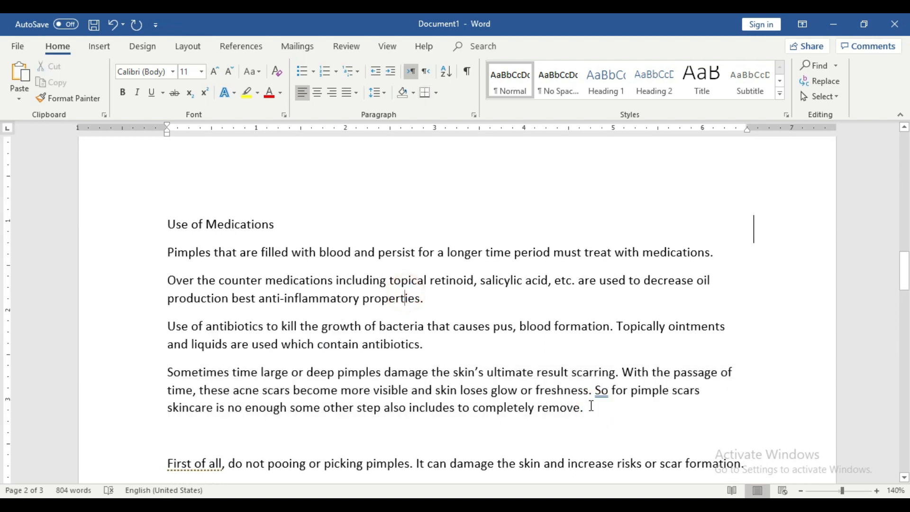
drag(591, 405, 158, 370)
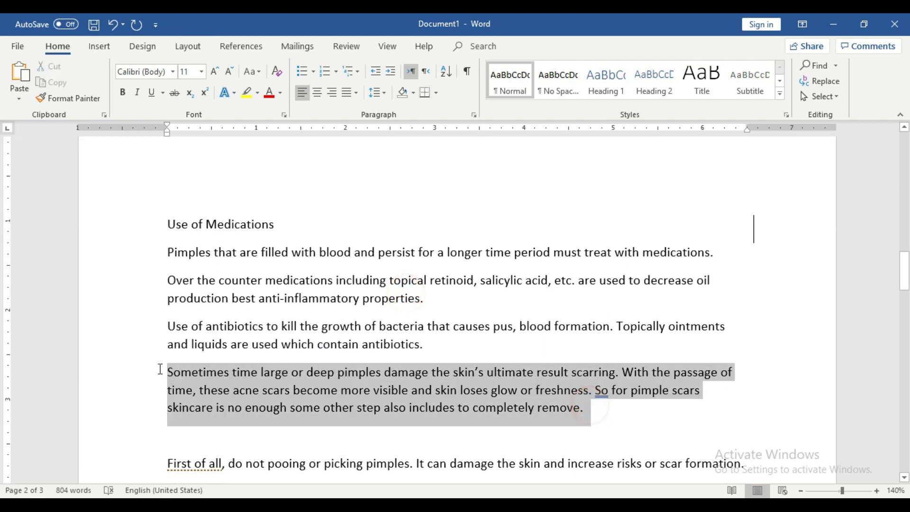
click(435, 93)
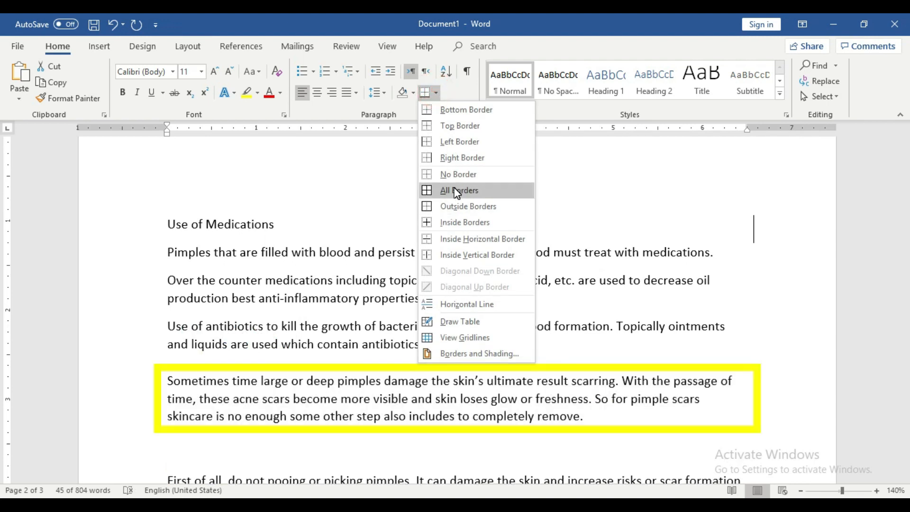
click(456, 191)
click(449, 301)
scroll(505, 303, down, 3)
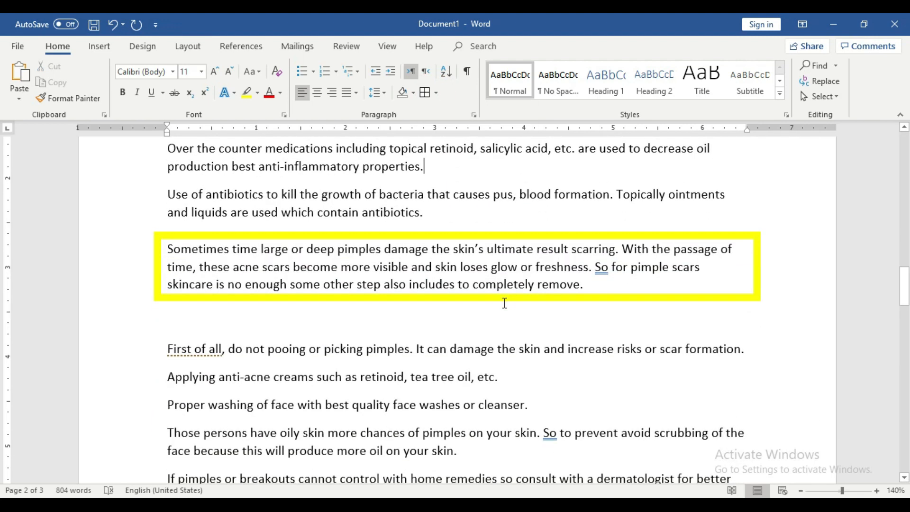
scroll(505, 304, up, 15)
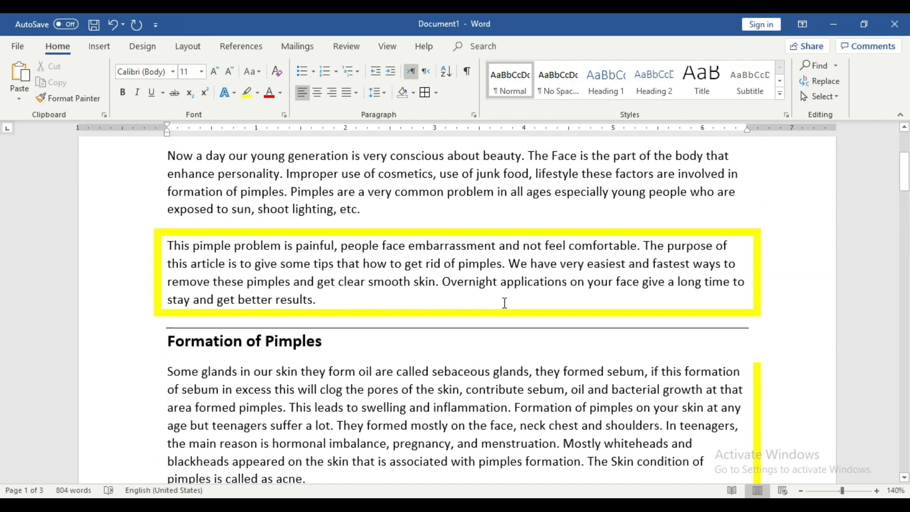
scroll(504, 303, down, 15)
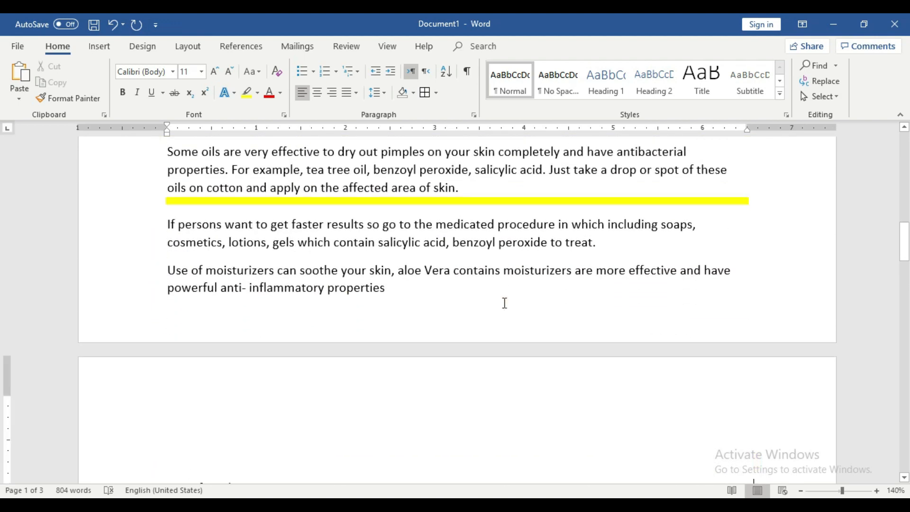
scroll(505, 303, down, 7)
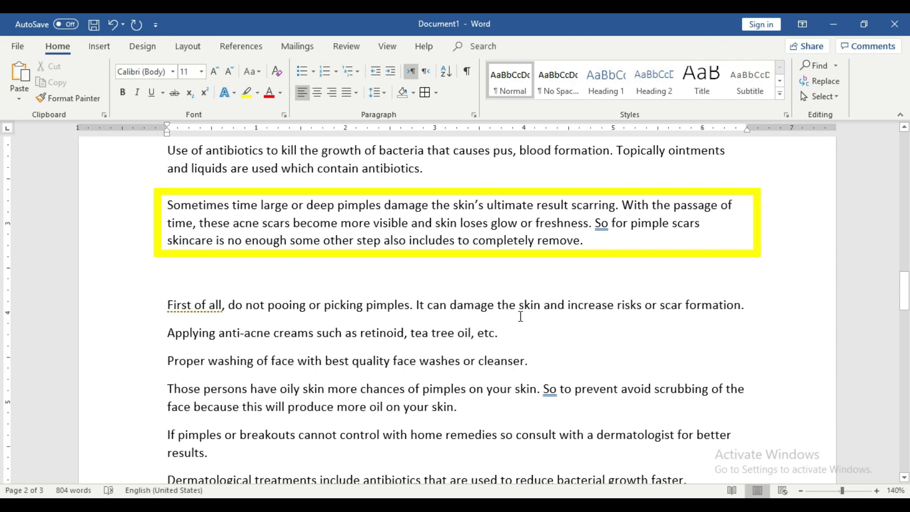
- Choose the diagonal-striped line style for paragraph borders in the Borders and Shading settings
click(437, 94)
click(474, 354)
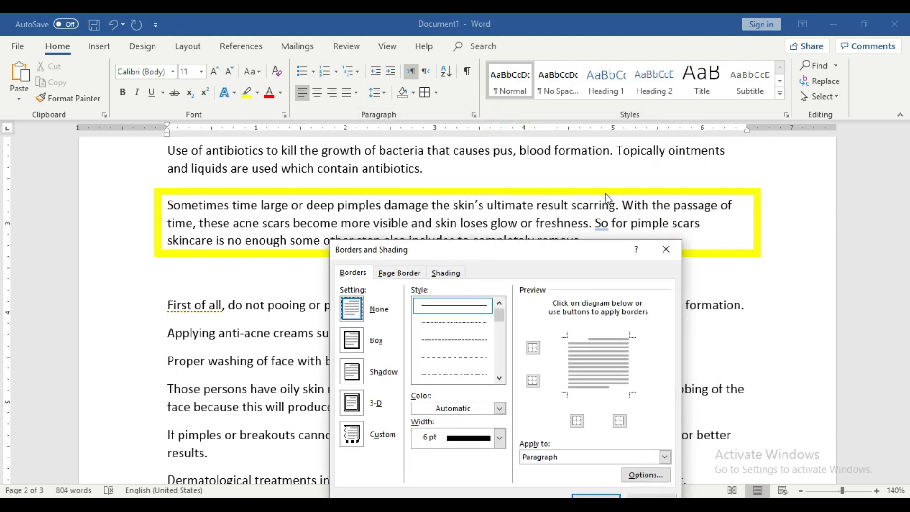
click(499, 379)
click(499, 379)
click(499, 379)
click(498, 378)
click(499, 378)
click(499, 379)
click(499, 379)
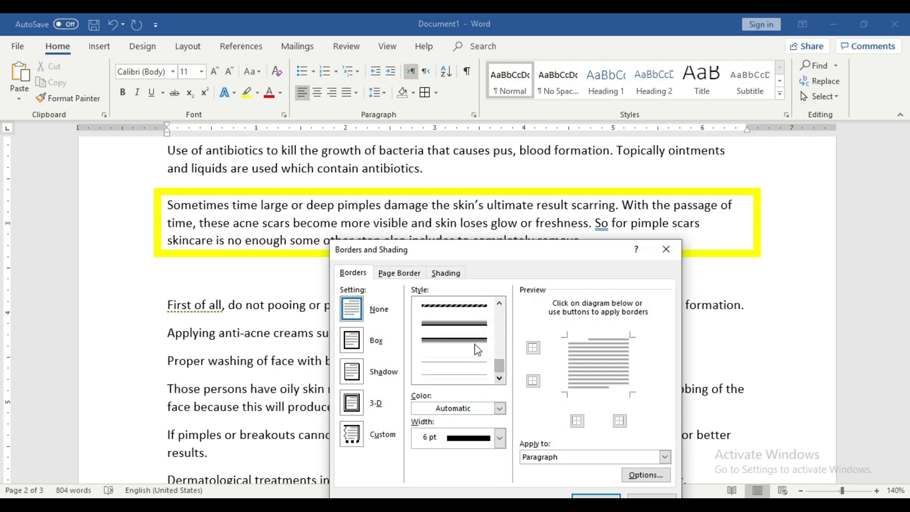
click(472, 306)
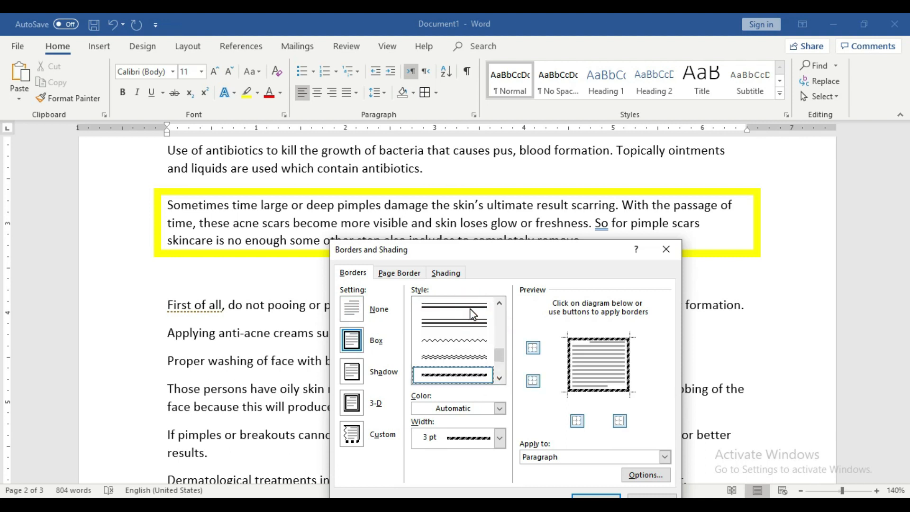
- Set the striped border line to red with a 3 pt width and apply the settings
click(499, 408)
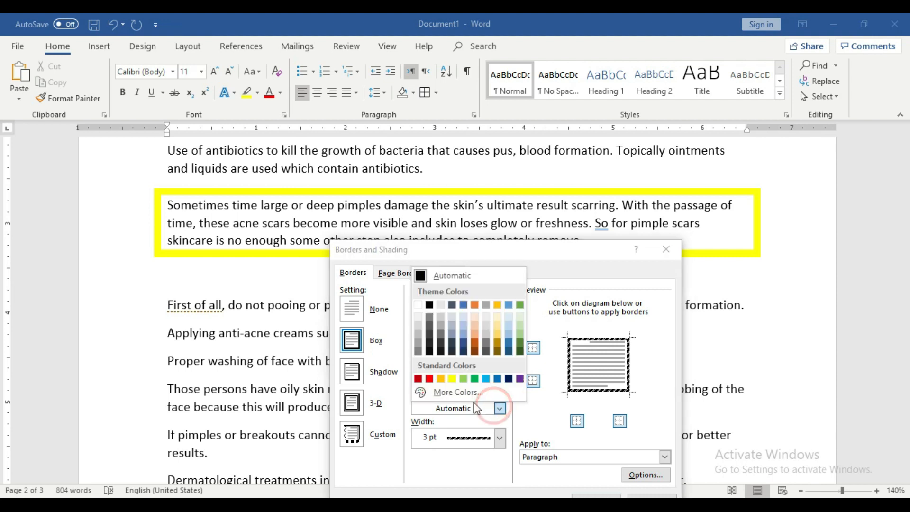
click(431, 318)
click(499, 438)
click(499, 438)
click(499, 438)
click(499, 439)
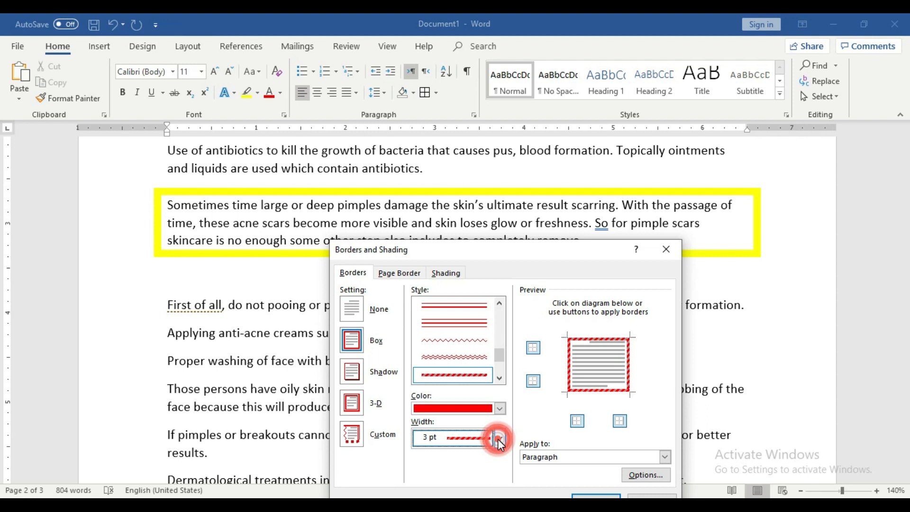
click(596, 497)
- Add the red striped border on all sides of the paragraph starting "Applying anti-acne creams"
scroll(538, 419, down, 2)
scroll(539, 420, down, 2)
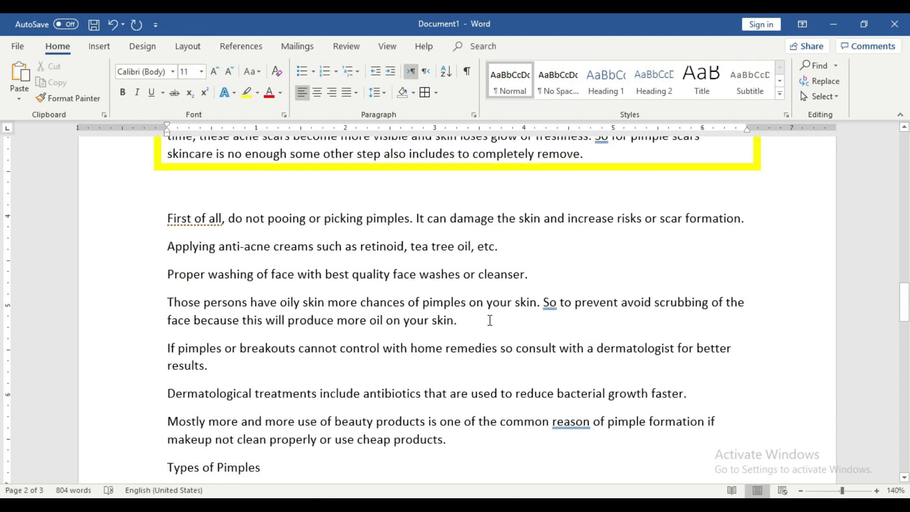
drag(520, 252, 167, 246)
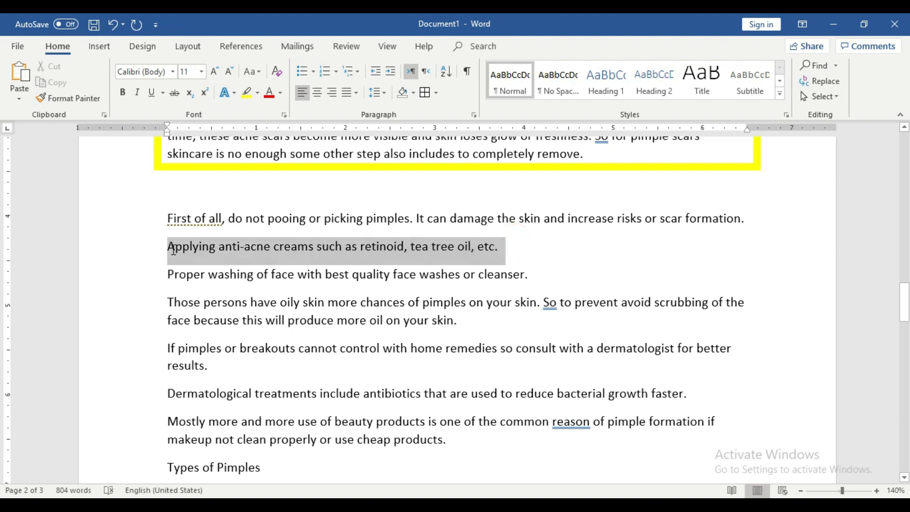
click(424, 92)
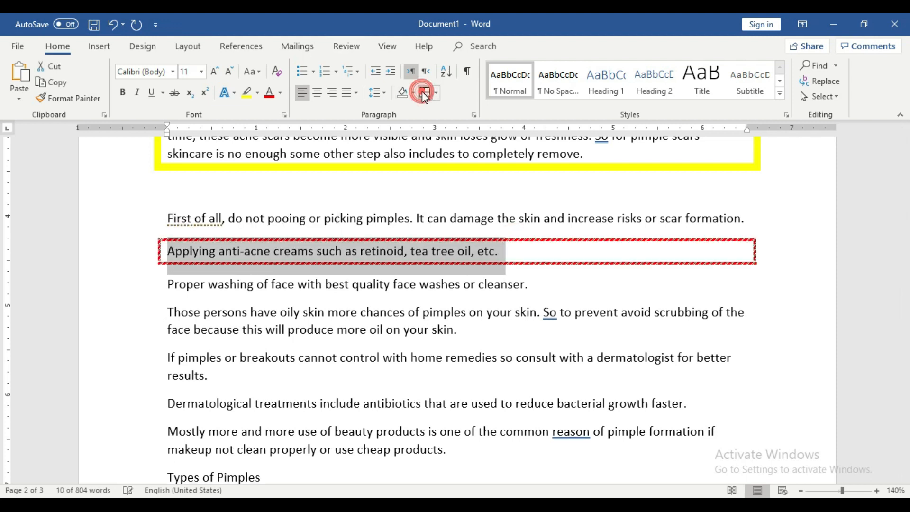
click(573, 249)
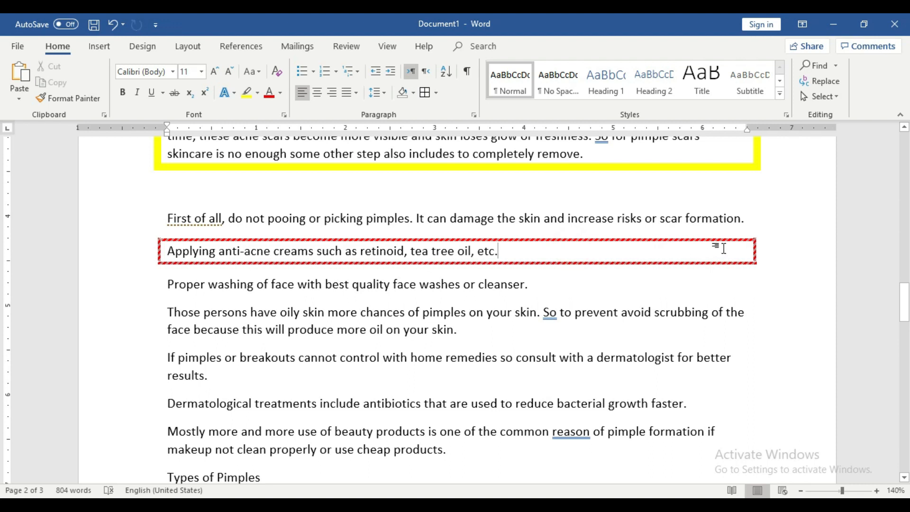
- Add the red striped border around the paragraph starting "Pimples are of different types" under Types of Pimples
scroll(605, 336, down, 5)
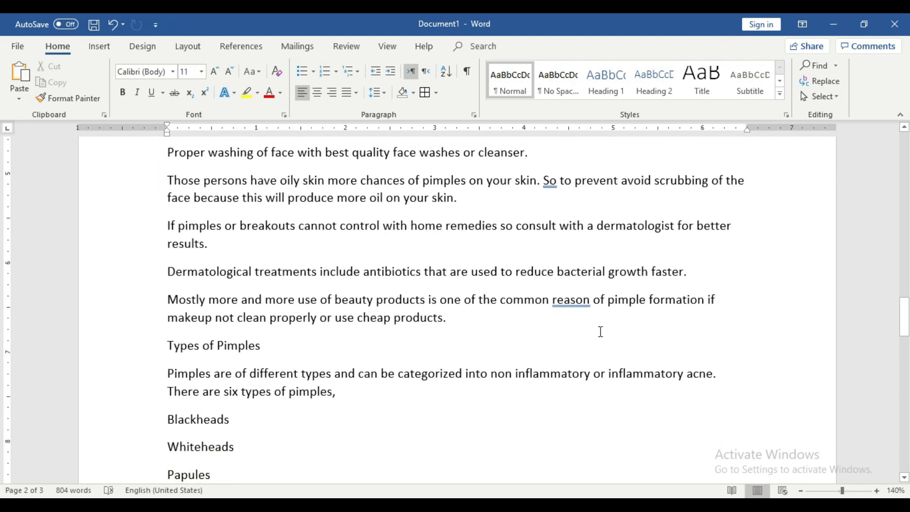
triple_click(337, 302)
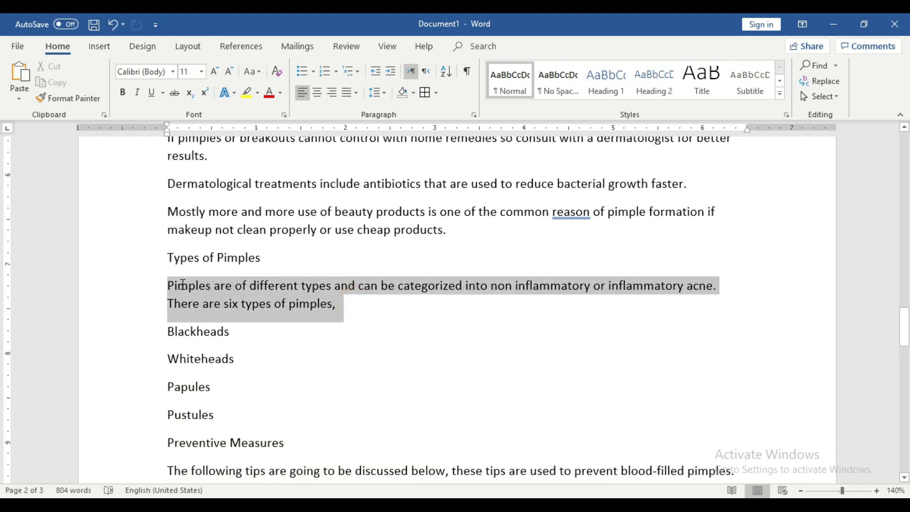
click(425, 92)
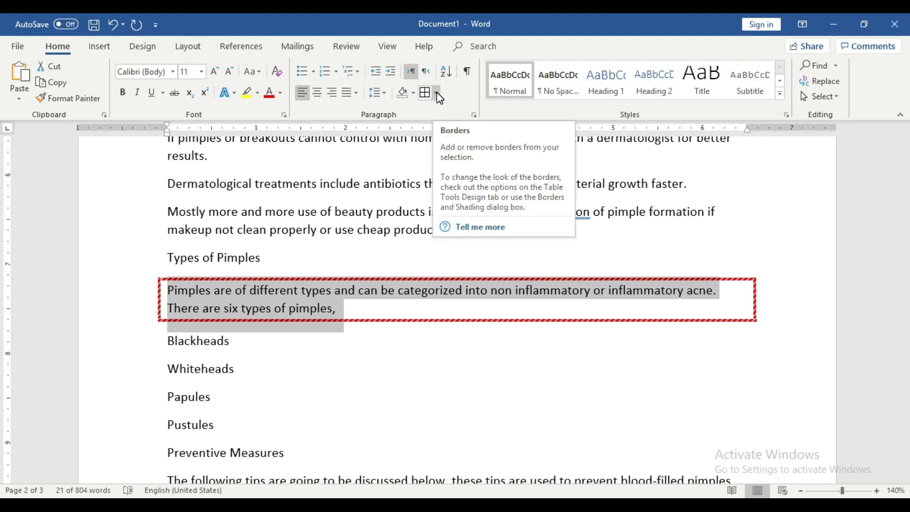
- Set the paragraph border line to the shaded 3D style just below the striped one, coloured light blue
click(436, 92)
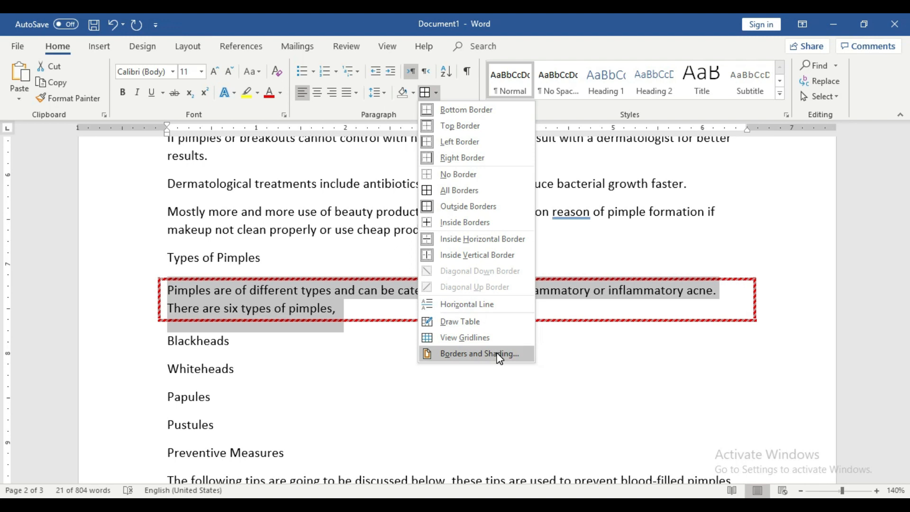
click(497, 353)
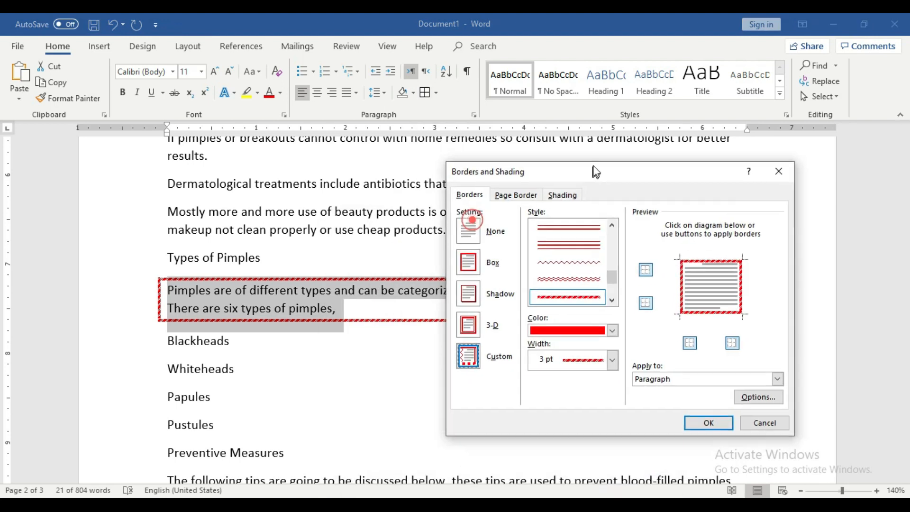
scroll(615, 290, down, 2)
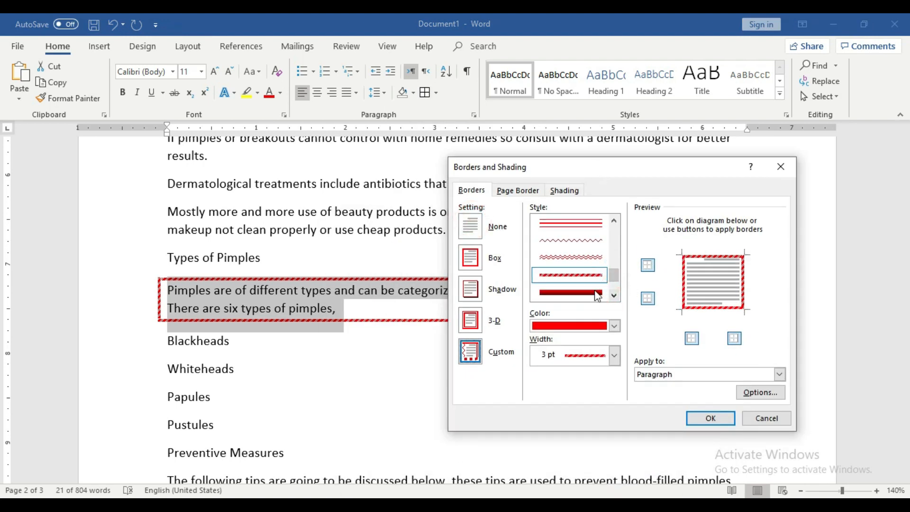
click(583, 283)
click(614, 325)
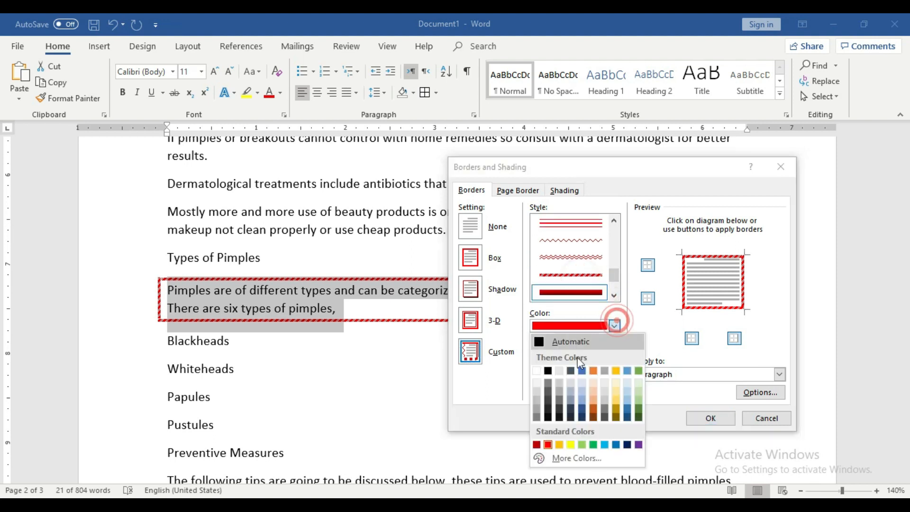
click(604, 444)
click(614, 354)
click(614, 353)
click(709, 418)
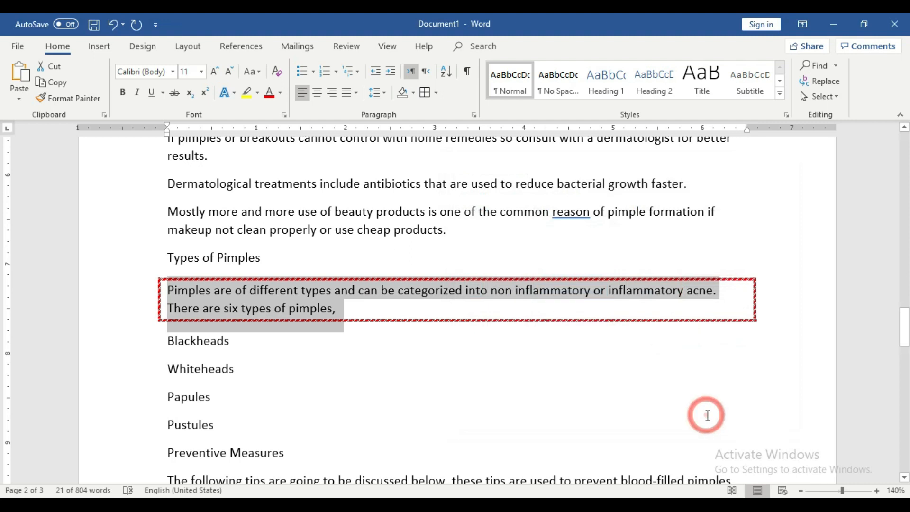
- Apply the light blue 3D-style border to all sides of the paragraph starting "Pimples are of different types"
click(374, 299)
triple_click(354, 309)
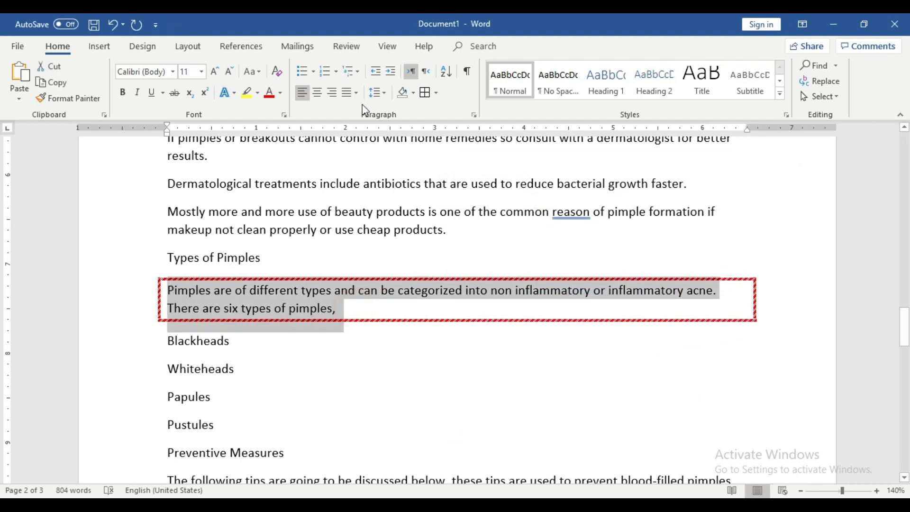
click(424, 92)
click(447, 340)
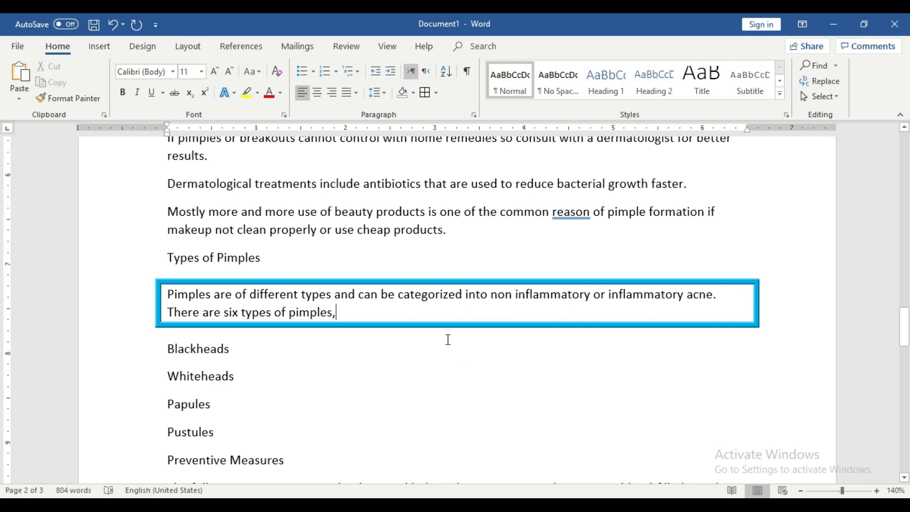
scroll(448, 339, up, 7)
scroll(448, 339, up, 5)
scroll(447, 340, down, 12)
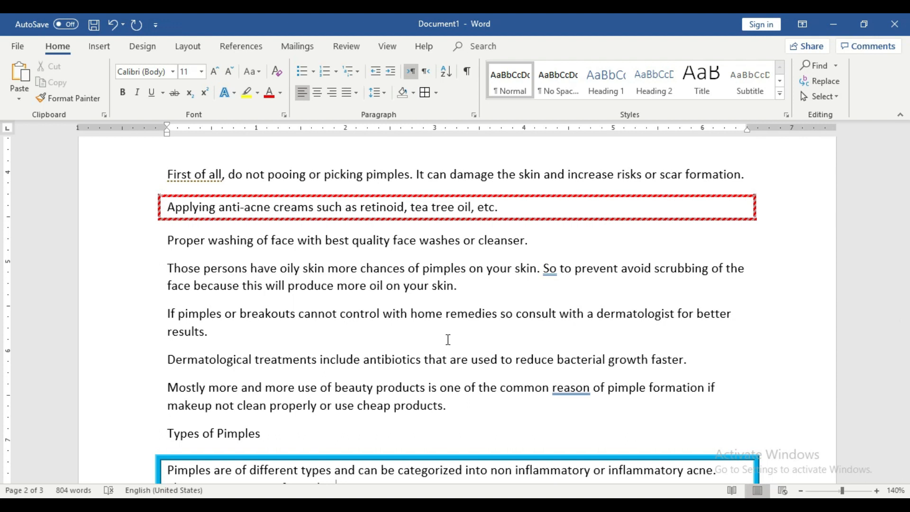
scroll(448, 339, up, 8)
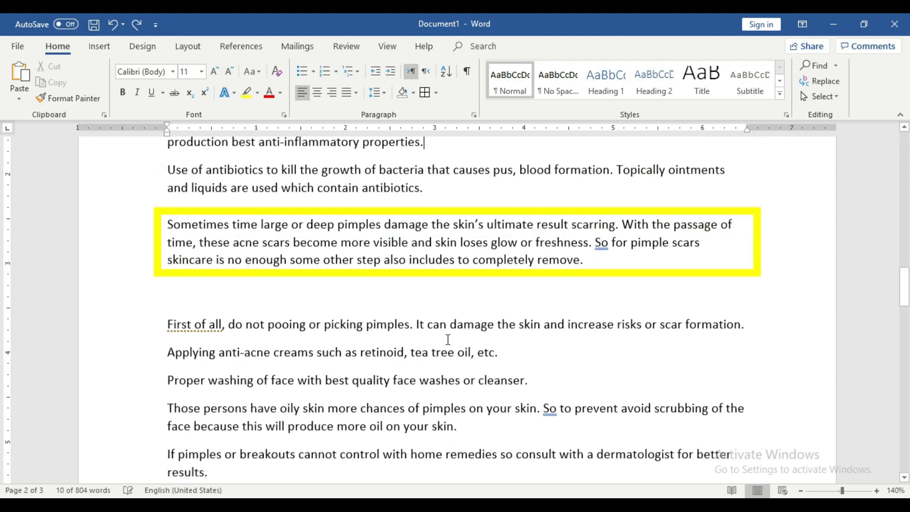
- Undo the blue, red striped and yellow borders added from the Types of Pimples section back to the introductory paragraphs
key(ctrl+z)
key(ctrl+z)
key(ctrl+z)
key(ctrl+z)
key(ctrl+z)
key(ctrl+z)
key(ctrl+z)
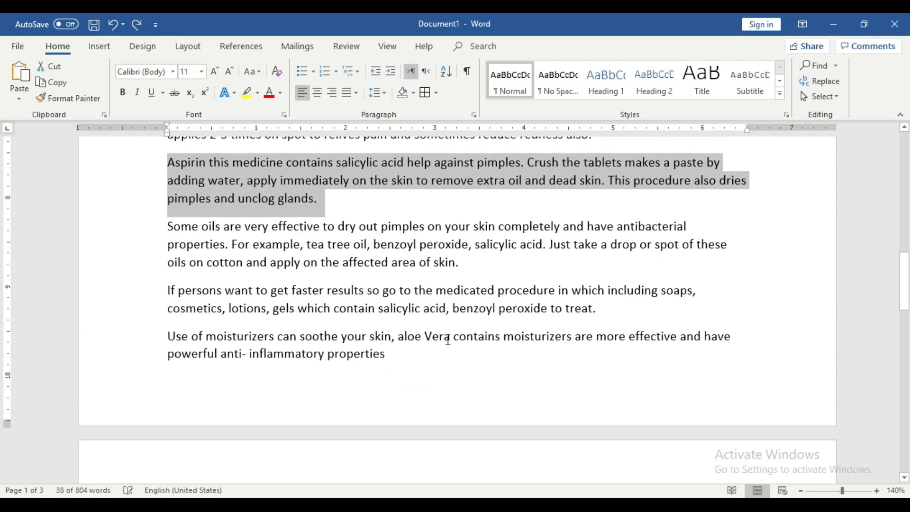
key(ctrl+z)
key(ctrl+z)
key(ctrl+z)
key(ctrl+z)
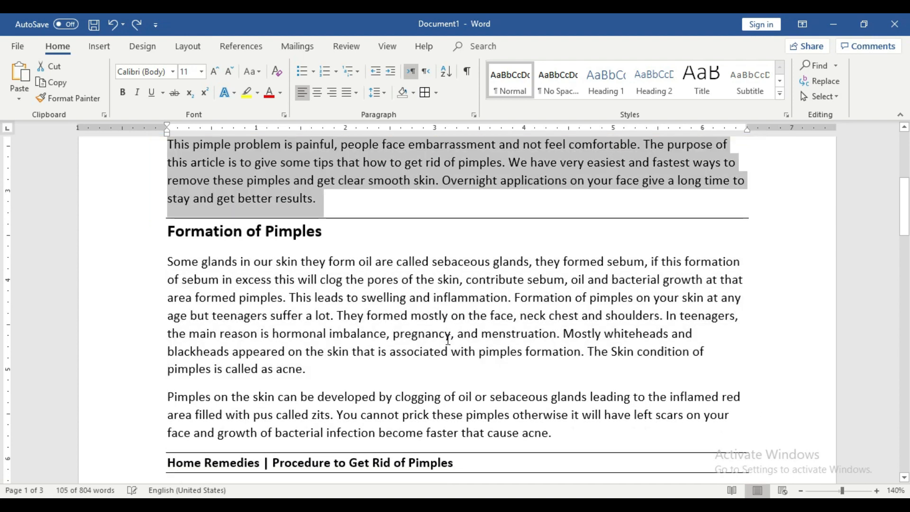
- Undo the introductory paragraphs' border changes back to the green bottom border and the black box around "This pimple problem is painful"
key(ctrl+y)
key(ctrl+y)
key(ctrl+y)
key(ctrl+y)
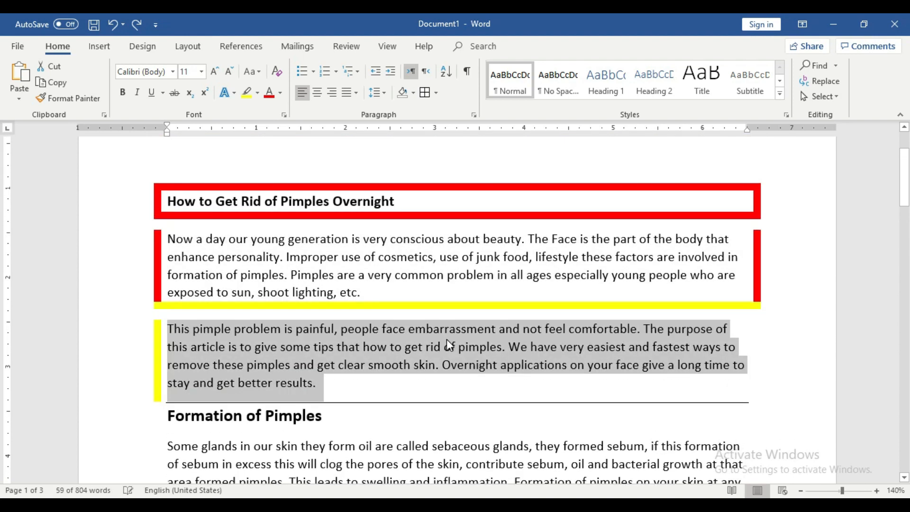
key(ctrl+z)
key(ctrl+z)
key(ctrl+z)
key(ctrl+z)
key(ctrl+z)
key(ctrl+z)
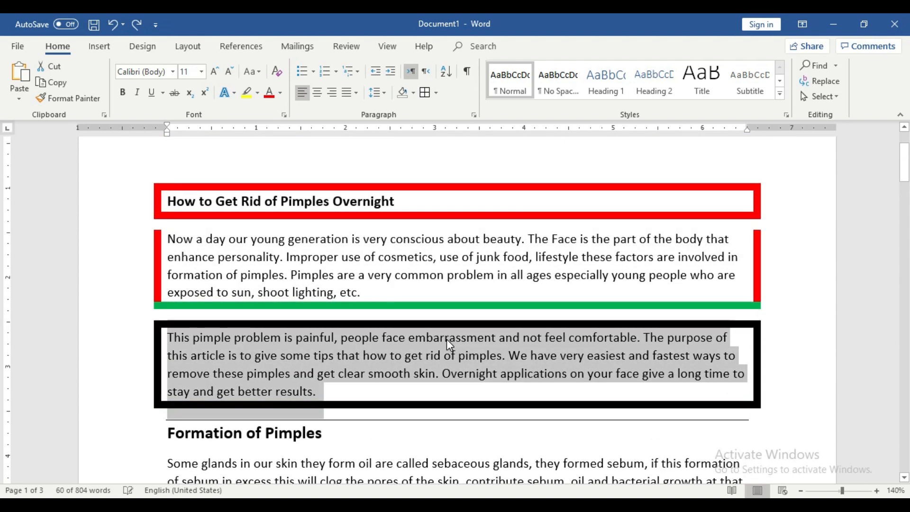
- Undo the remaining border changes back to the black box around the title "How to Get Rid of Pimples Overnight"
key(ctrl+z)
key(ctrl+z)
key(ctrl+z)
key(ctrl+z)
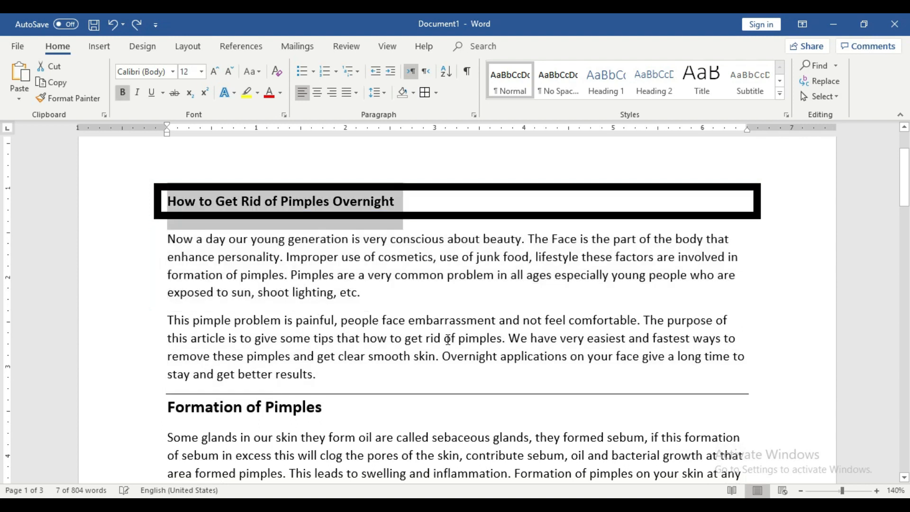
- Remove the black box border around the title "How to Get Rid of Pimples Overnight"
click(430, 294)
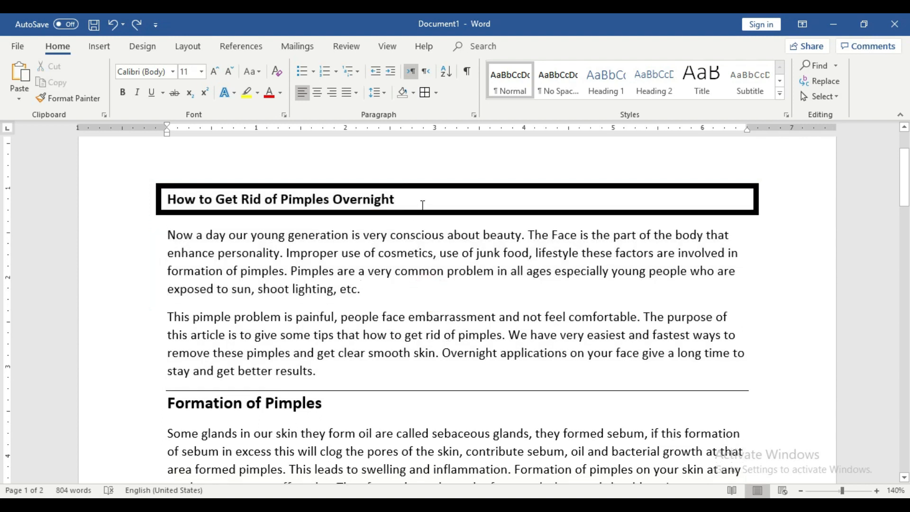
triple_click(318, 201)
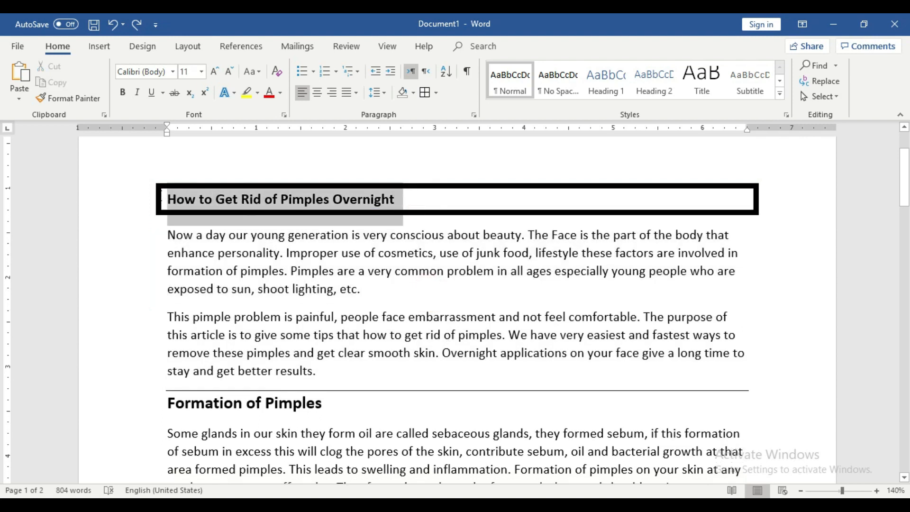
click(434, 92)
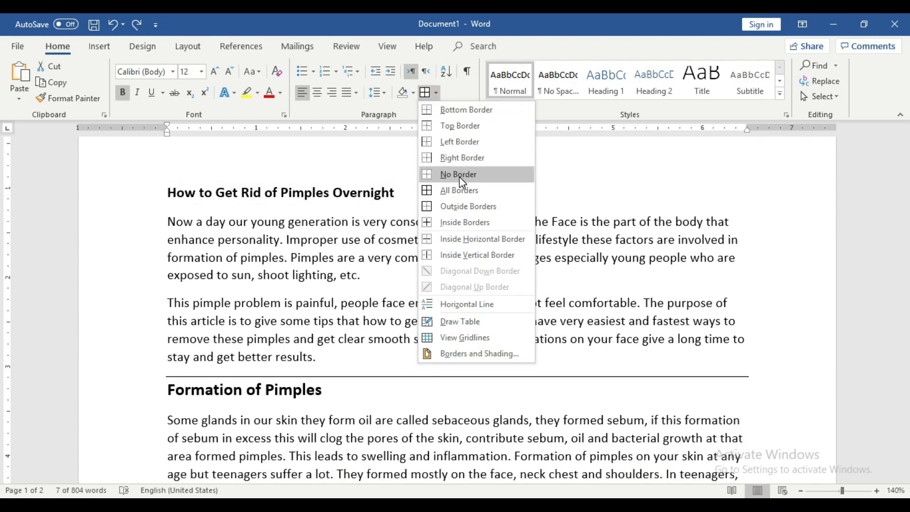
click(459, 175)
click(398, 210)
- Apply the light blue 3D-style border to all sides of the title "How to Get Rid of Pimples Overnight"
drag(405, 193, 167, 190)
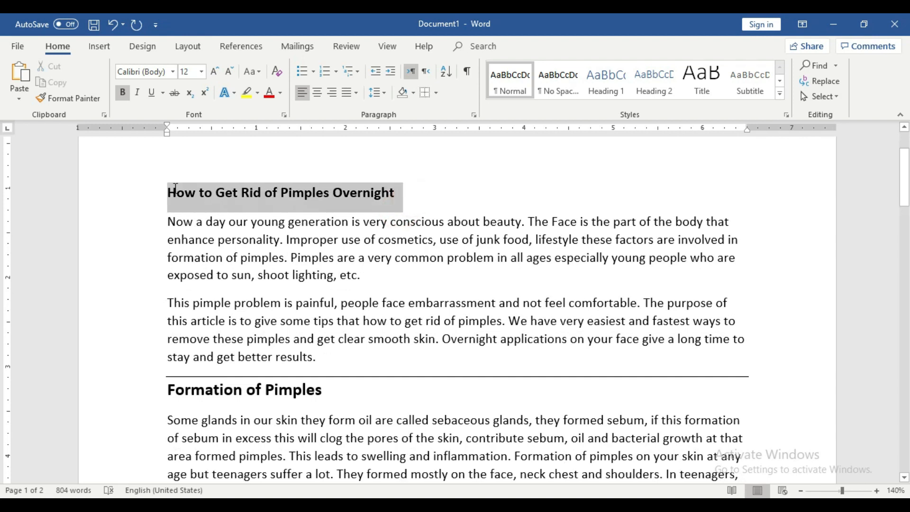
scroll(430, 349, down, 8)
scroll(430, 349, up, 10)
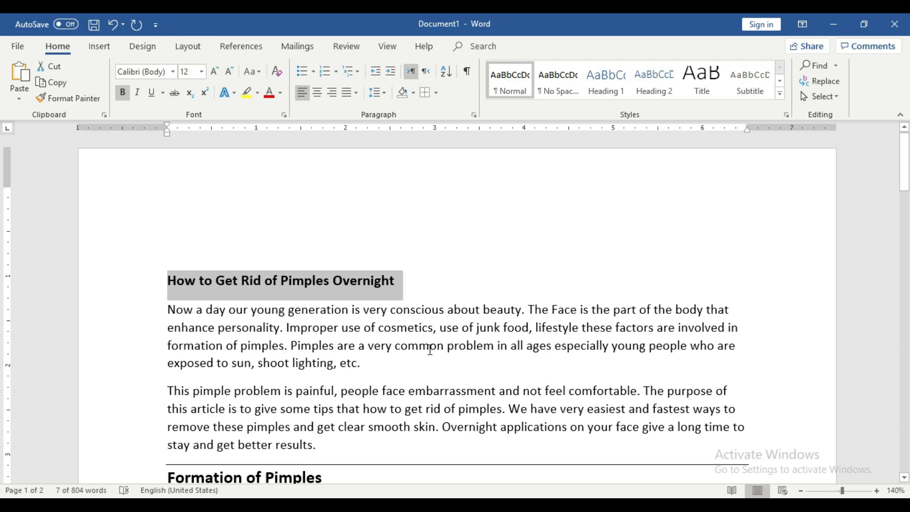
click(434, 93)
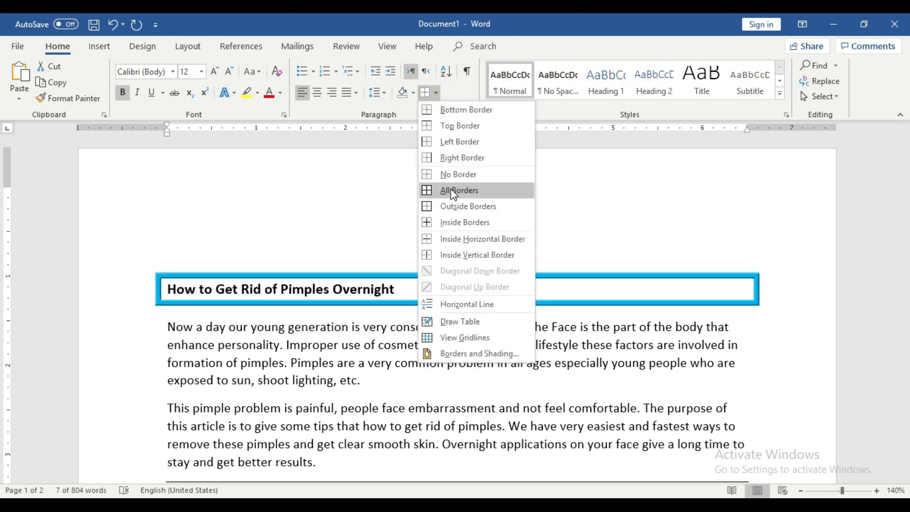
click(453, 192)
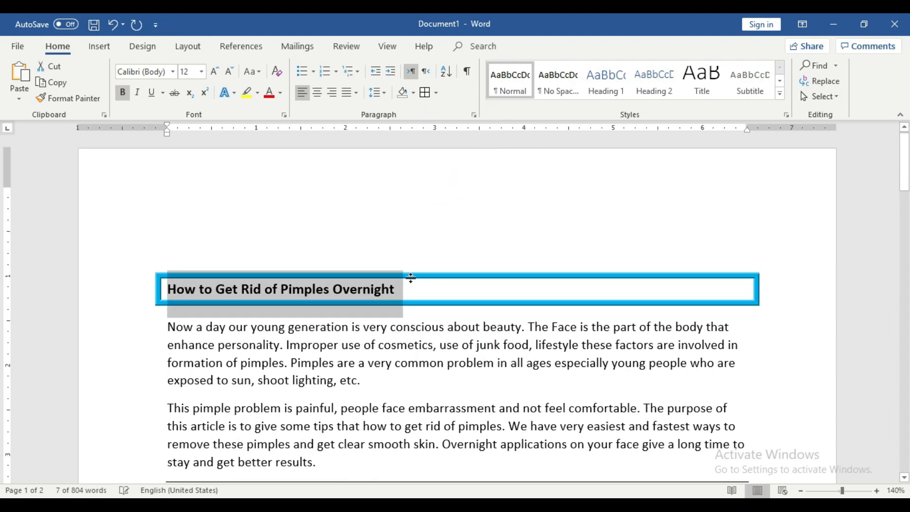
- Change the border color to dark red and reapply the border to all sides of the title
click(436, 93)
click(473, 350)
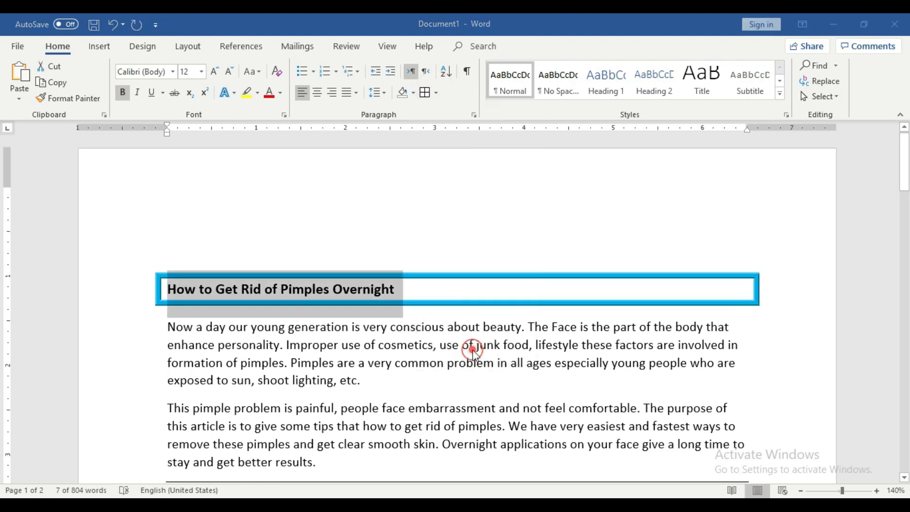
click(618, 325)
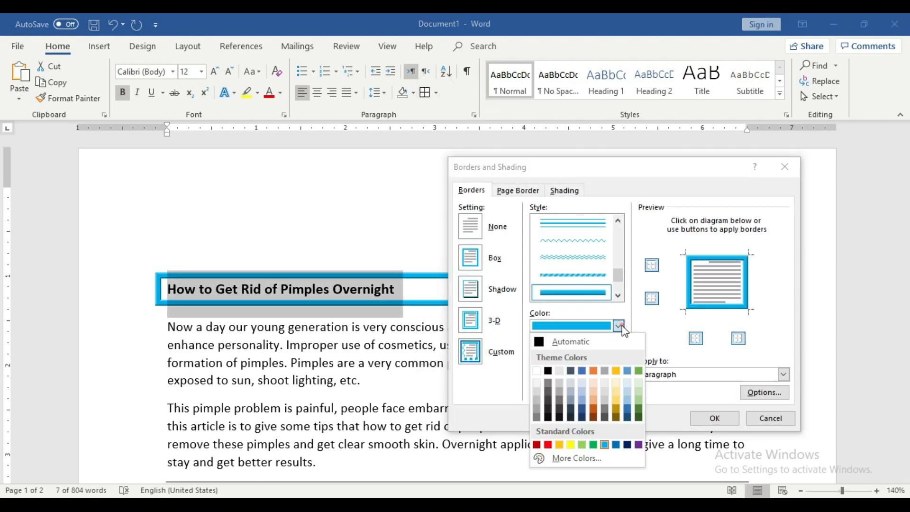
click(549, 435)
click(711, 418)
drag(414, 292, 176, 290)
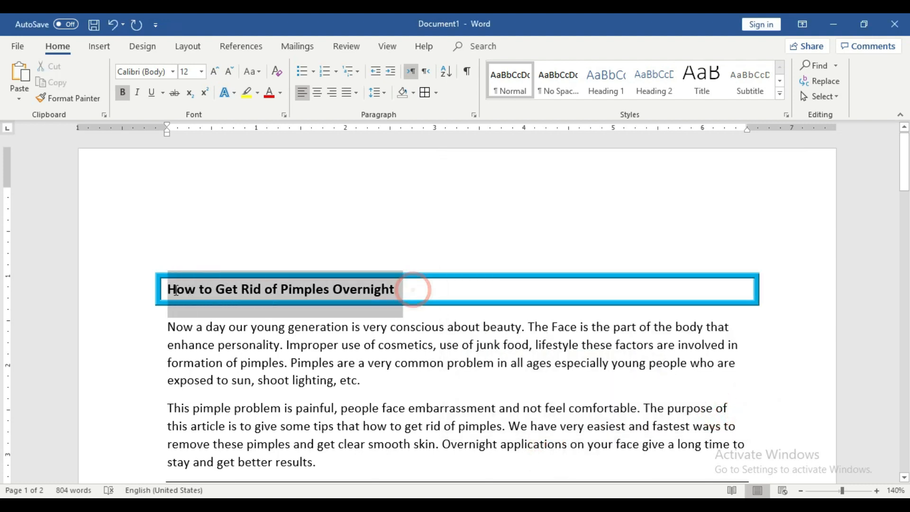
click(425, 92)
click(443, 351)
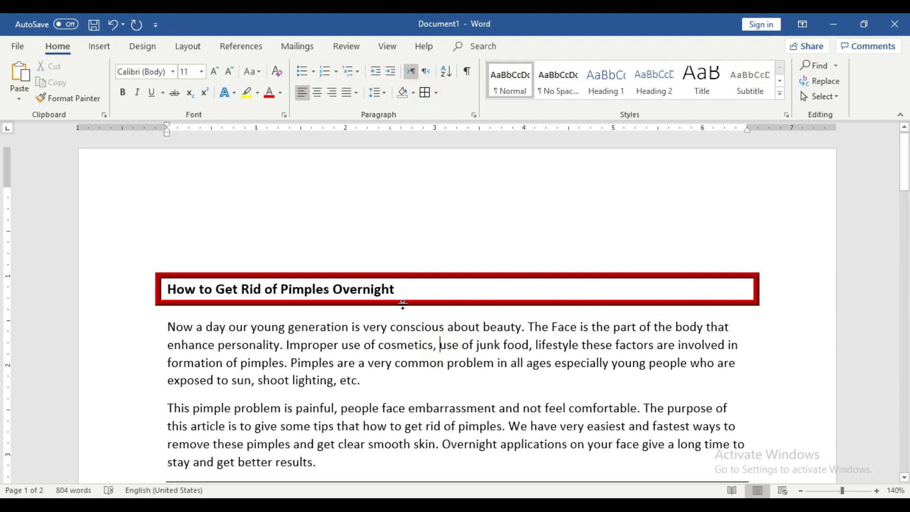
- Apply the dark red border to all sides of the "Formation of Pimples" heading
scroll(402, 304, down, 3)
drag(322, 318, 168, 318)
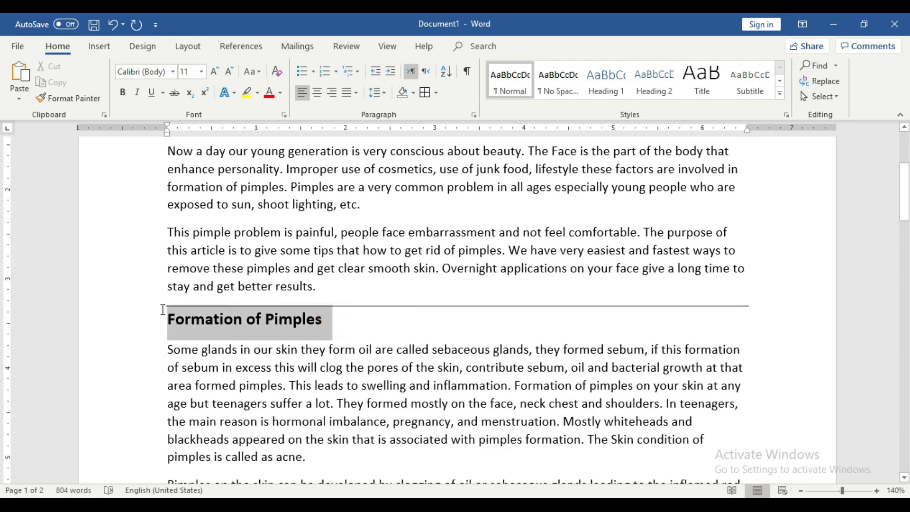
click(425, 92)
click(452, 368)
scroll(453, 368, down, 3)
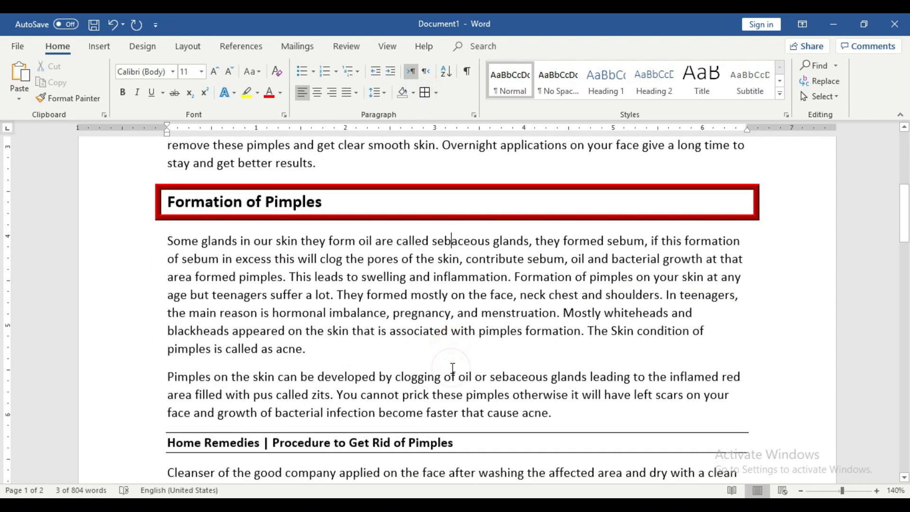
- Apply the dark red border to all sides of the heading "Home Remedies | Procedure to Get Rid of Pimples"
drag(455, 390, 166, 388)
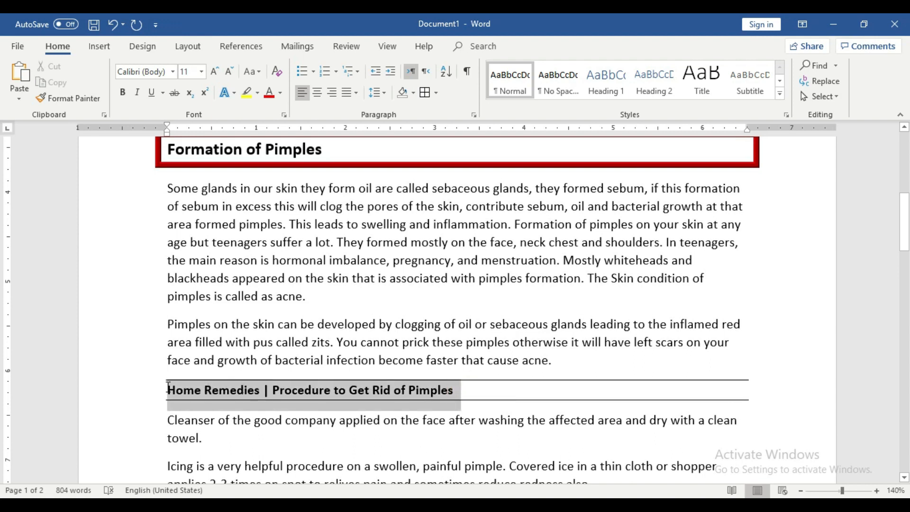
click(425, 94)
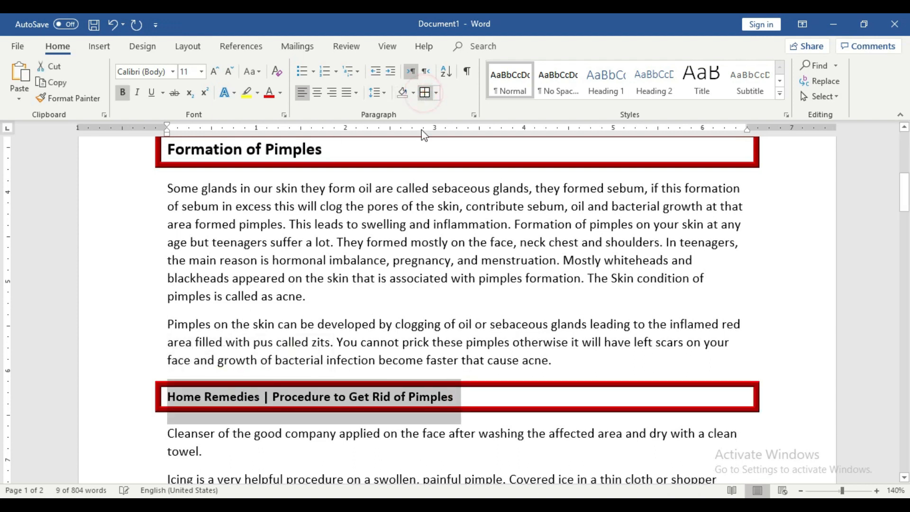
click(562, 356)
- Add a dark red bottom border to the "Use of Medications" heading on page 2
scroll(562, 357, down, 5)
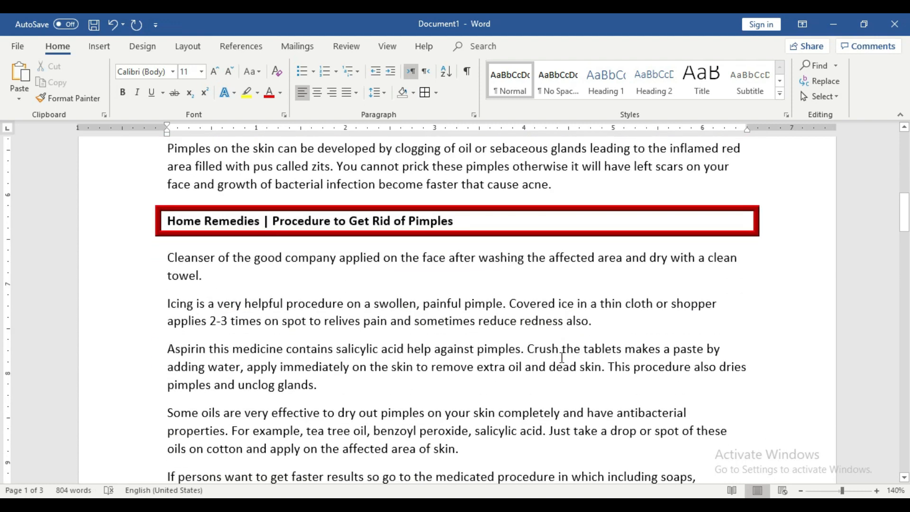
scroll(561, 357, up, 4)
scroll(562, 356, up, 1)
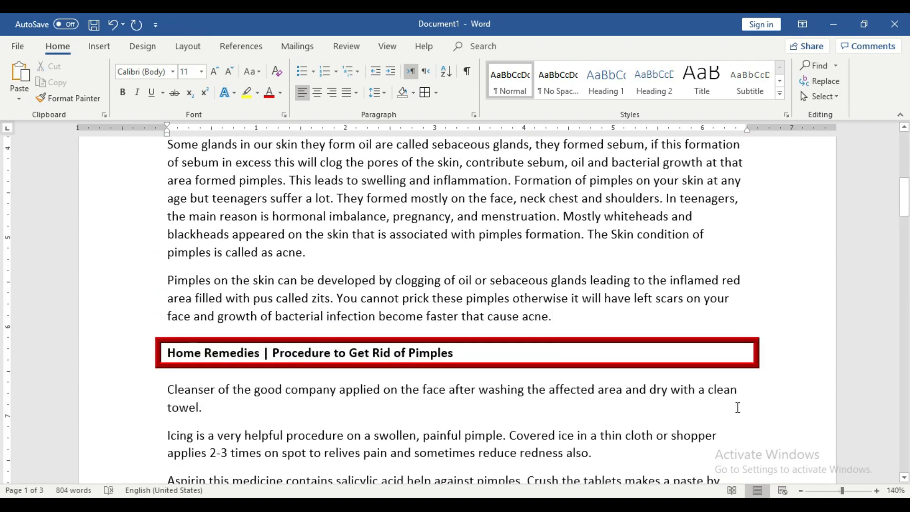
scroll(551, 316, up, 5)
scroll(550, 290, down, 10)
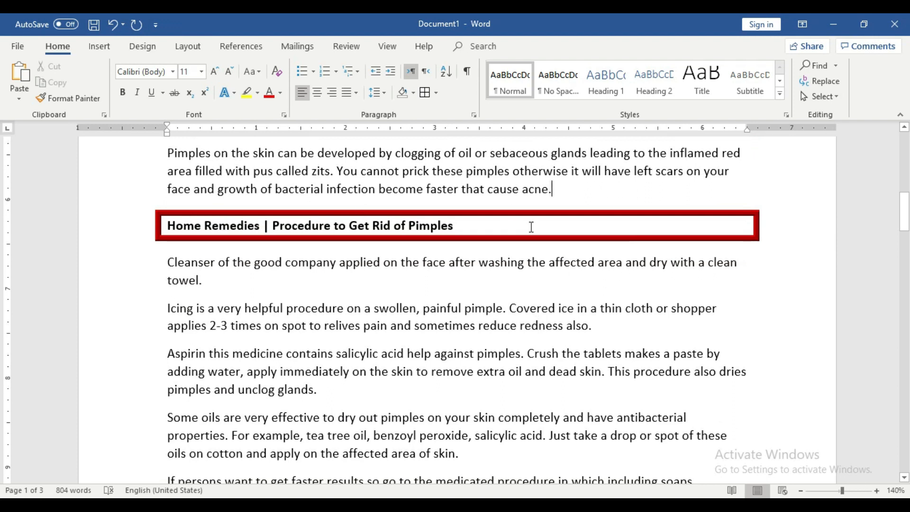
scroll(530, 254, down, 10)
scroll(237, 253, up, 2)
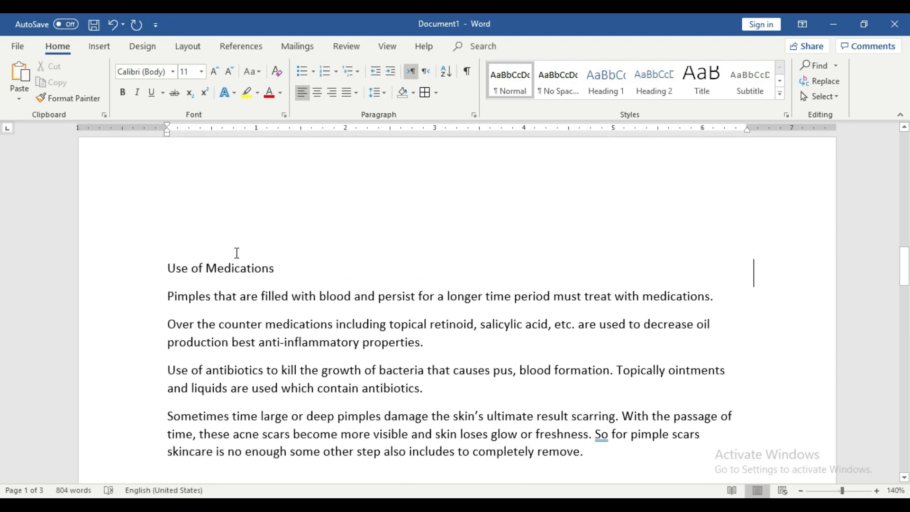
drag(284, 266, 167, 259)
click(308, 279)
drag(287, 274, 177, 266)
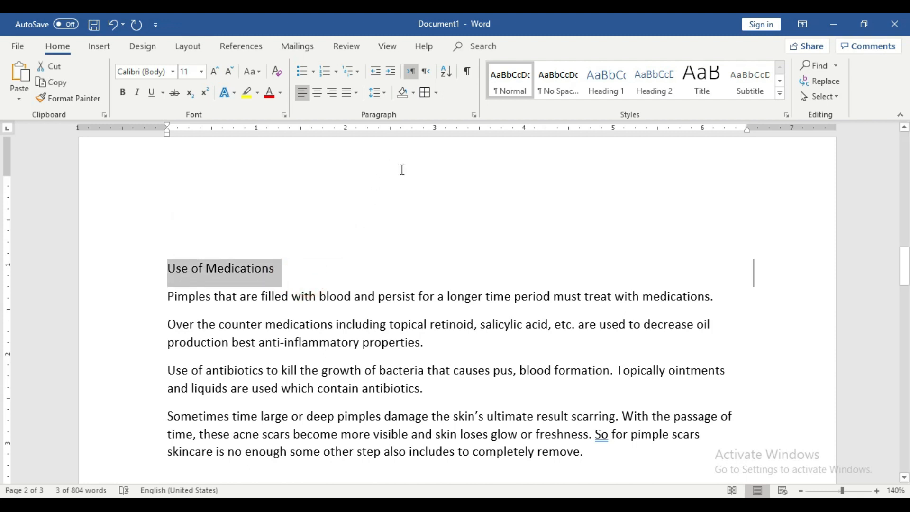
click(437, 93)
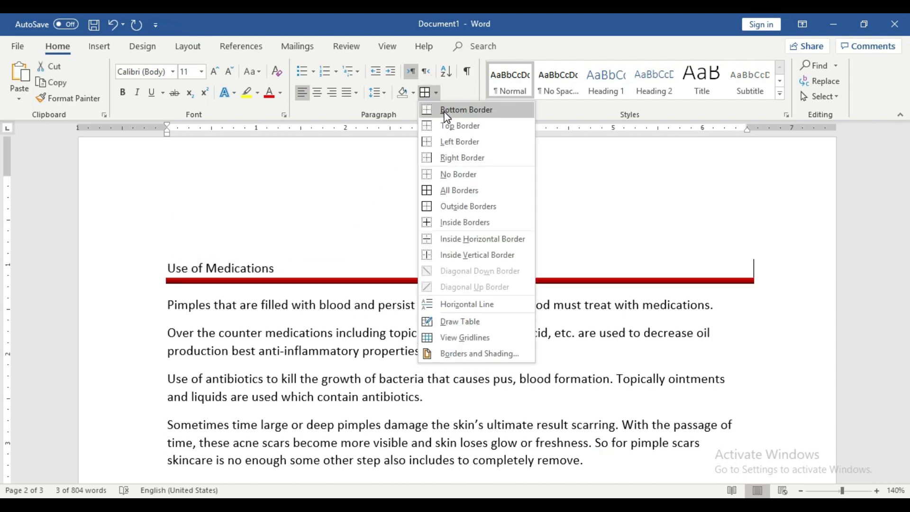
click(445, 111)
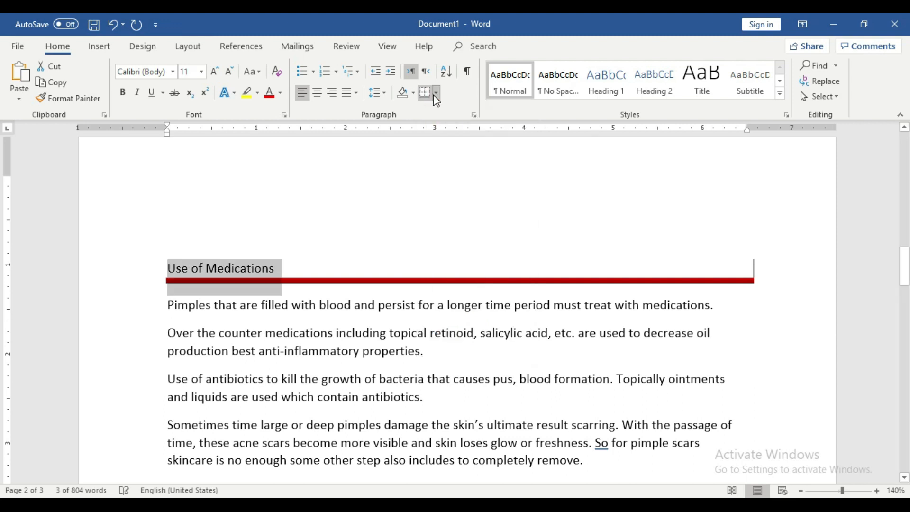
- Add a matching dark red top border to the "Use of Medications" heading
click(436, 94)
click(442, 124)
click(466, 317)
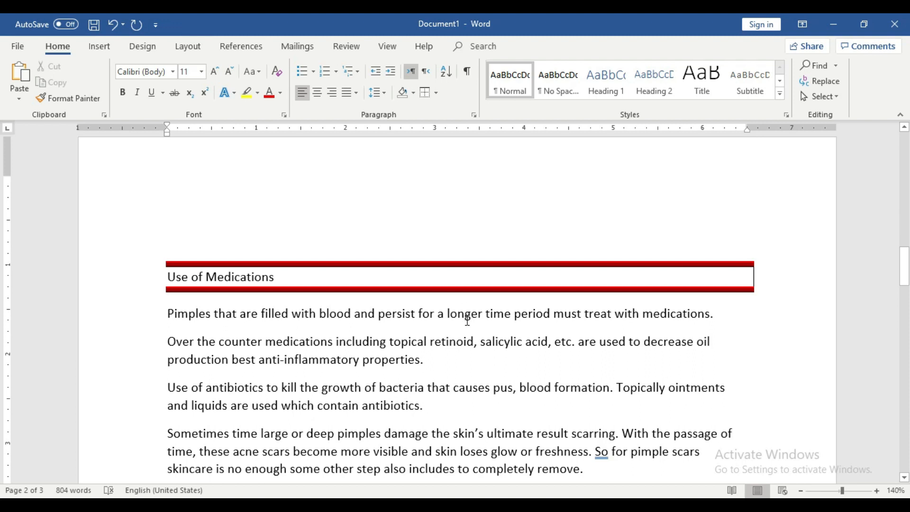
- Make the "Types of Pimples" heading bold at 14 pt and add a dark red top border to it
scroll(595, 377, down, 5)
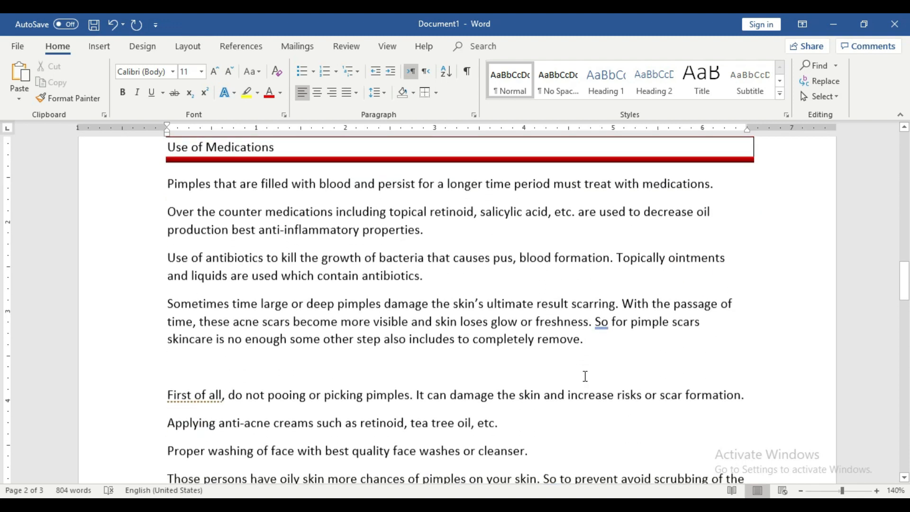
scroll(597, 377, down, 3)
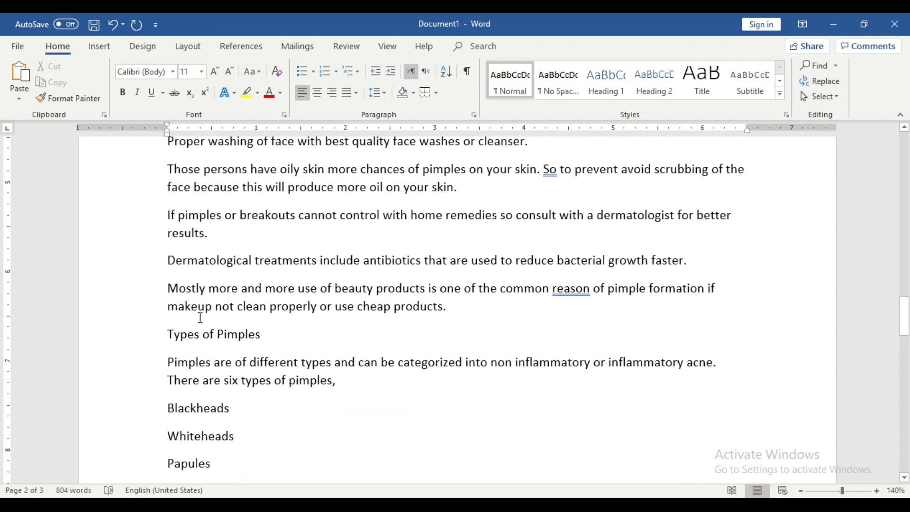
drag(281, 332, 166, 334)
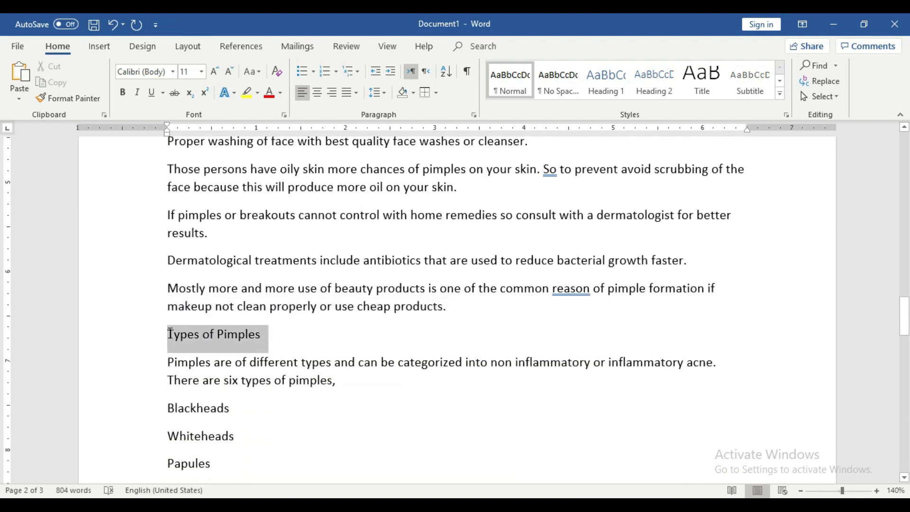
click(122, 92)
click(214, 71)
click(214, 71)
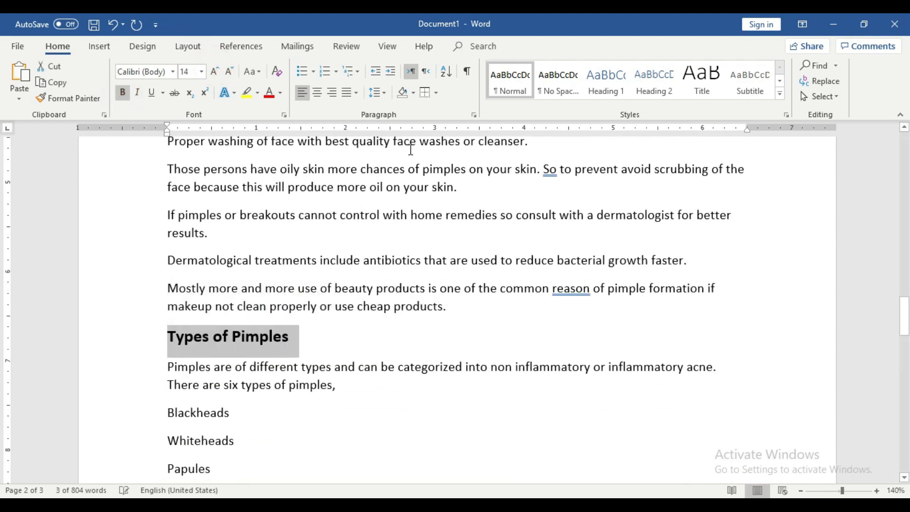
click(431, 94)
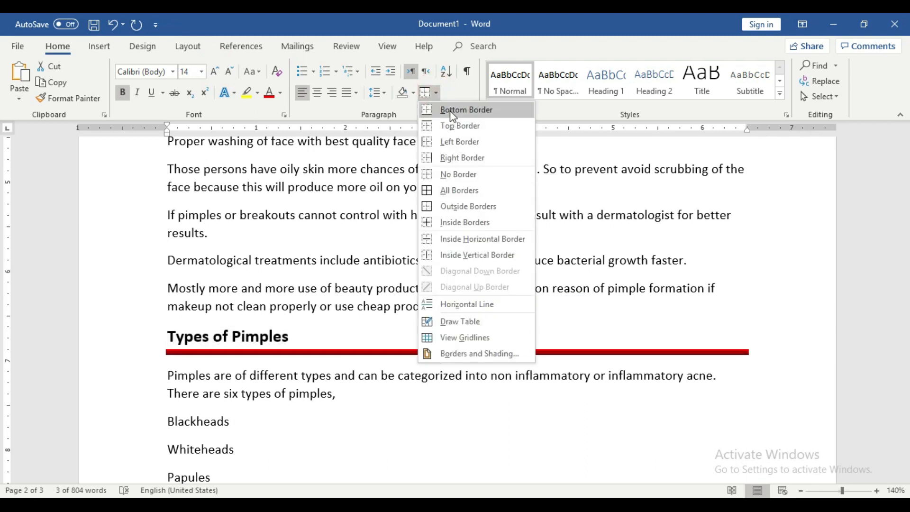
click(454, 125)
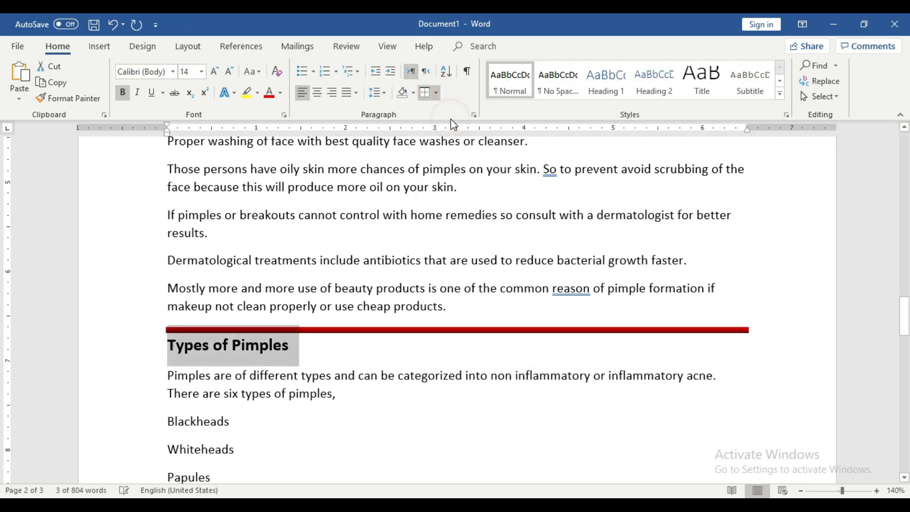
- Make the "Whiteheads" line under Types of Pimples bold and enlarge it to 18 pt
scroll(384, 314, down, 5)
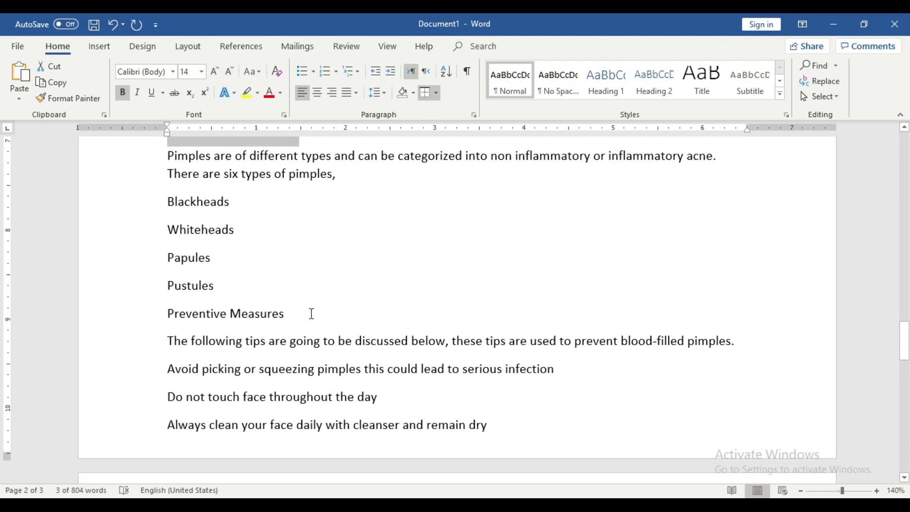
scroll(311, 315, down, 6)
scroll(312, 320, up, 7)
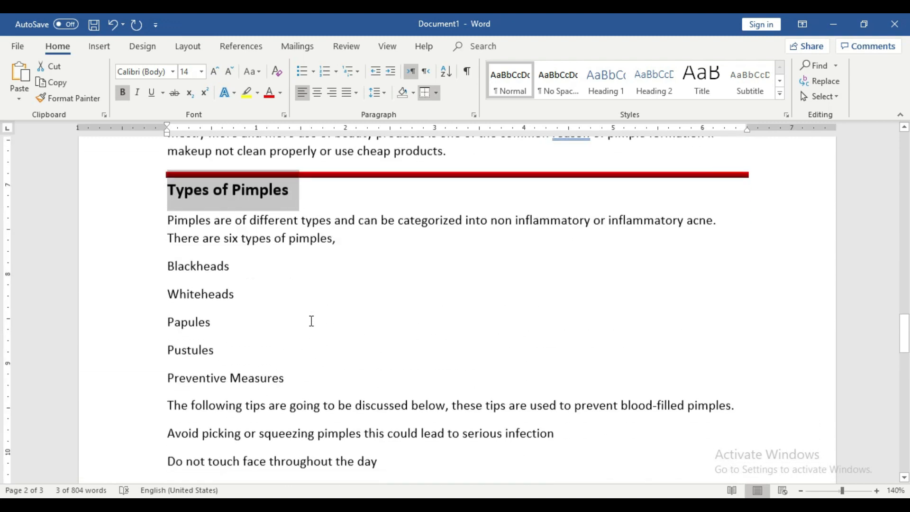
scroll(311, 321, down, 1)
drag(257, 276, 170, 267)
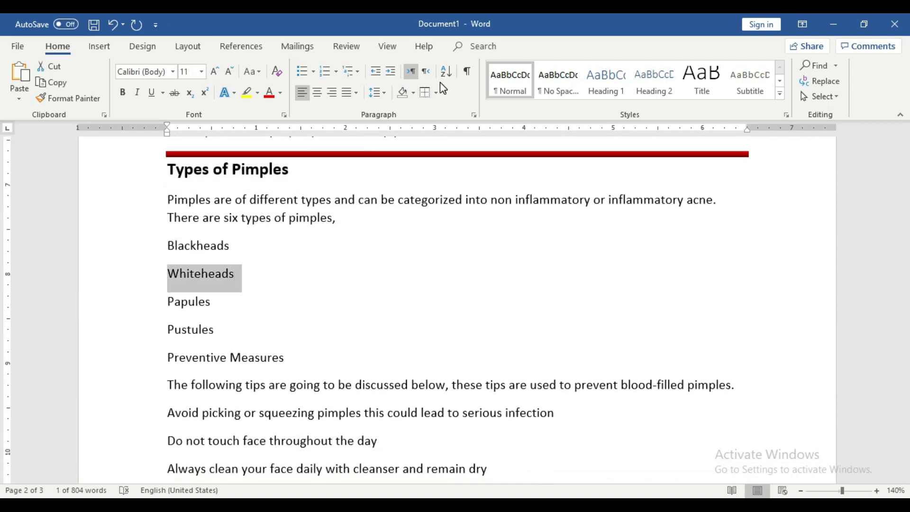
click(122, 93)
click(210, 71)
click(211, 70)
click(210, 70)
click(210, 69)
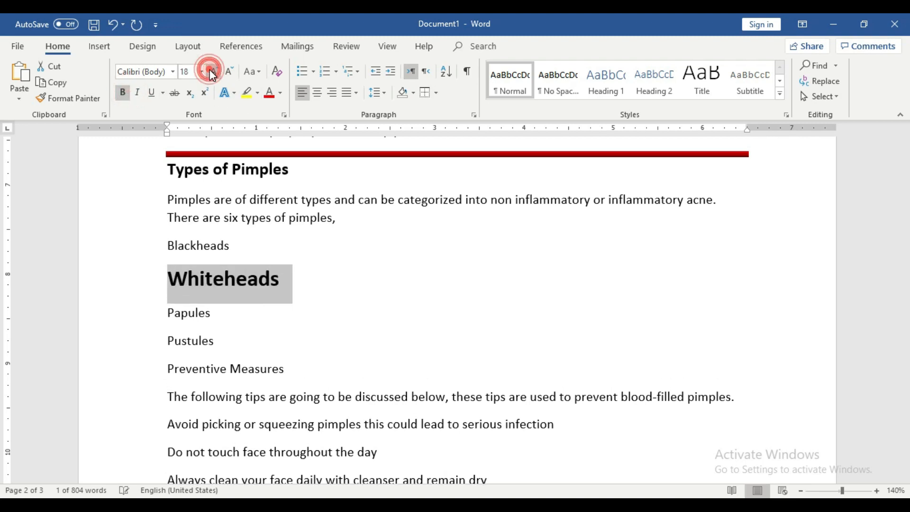
- Add a dark red bottom border to the "Whiteheads" line
click(435, 93)
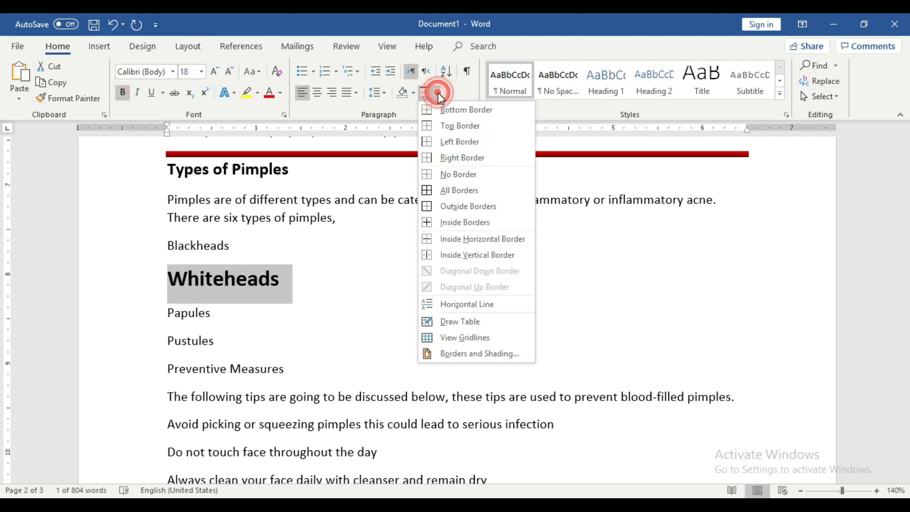
click(456, 110)
click(461, 261)
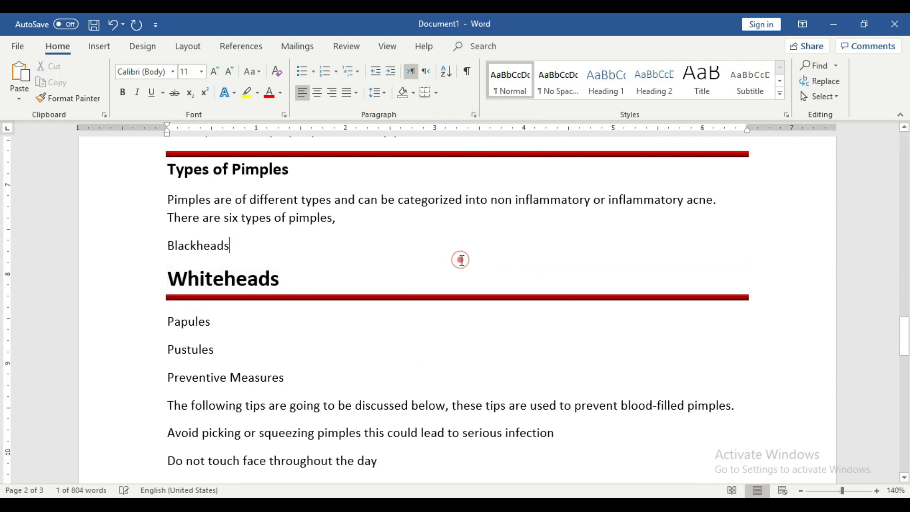
- Review the bordered headings from Types of Pimples back up to the article's title and Formation of Pimples
scroll(461, 260, up, 4)
scroll(462, 260, up, 15)
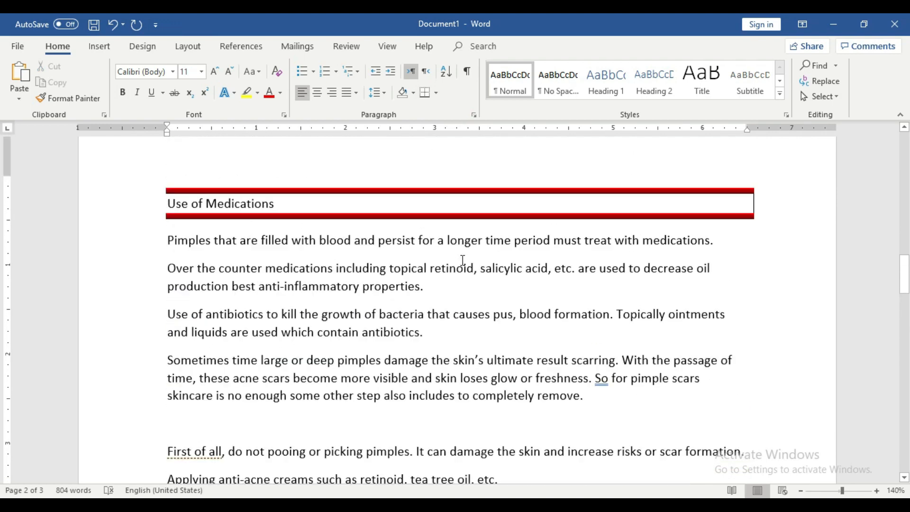
scroll(463, 260, up, 3)
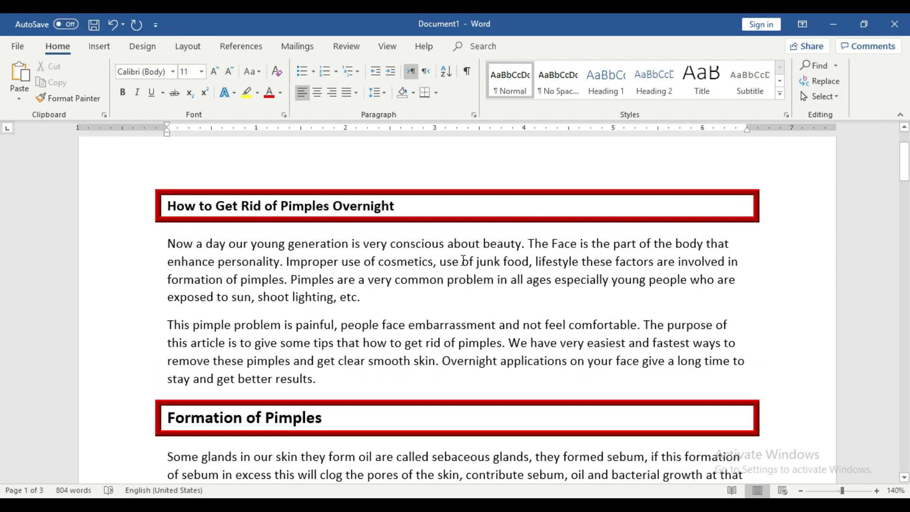
scroll(463, 260, up, 2)
scroll(463, 260, down, 2)
scroll(377, 297, down, 4)
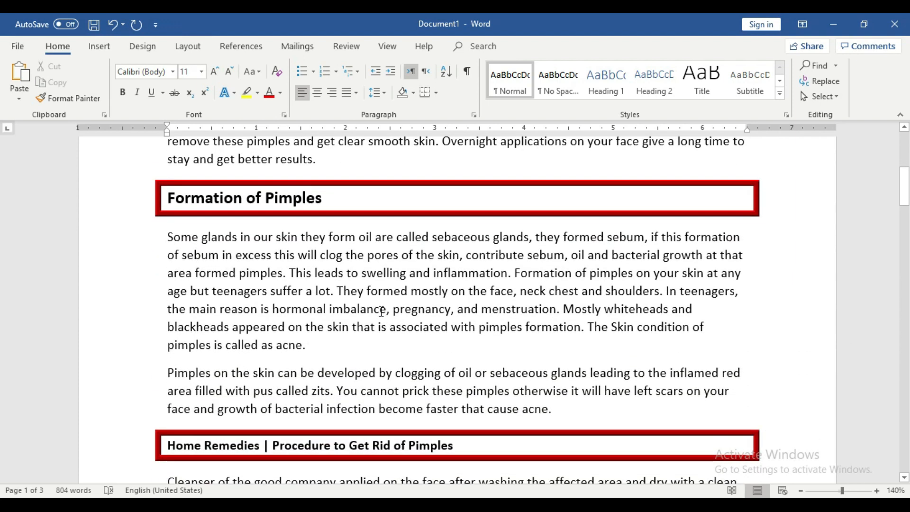
- Open the border settings for the first paragraph under Formation of Pimples and choose the double-line style
drag(313, 341, 172, 259)
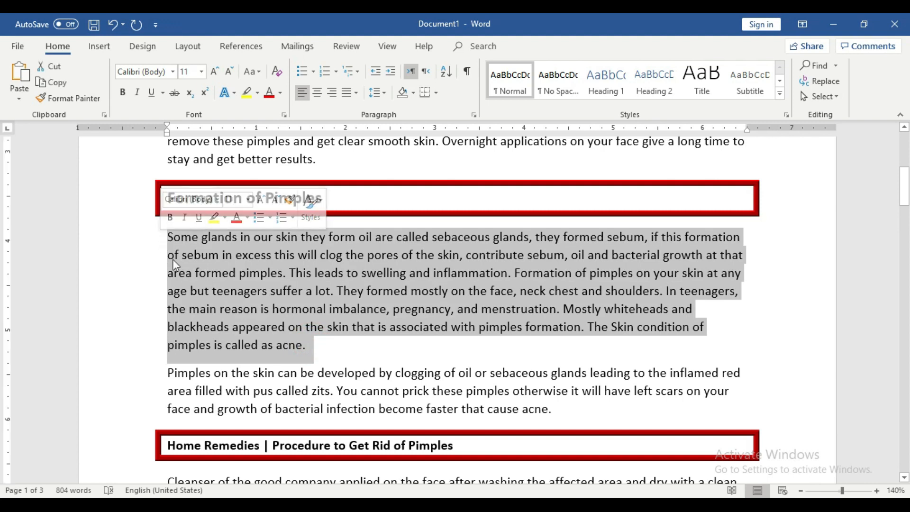
click(264, 308)
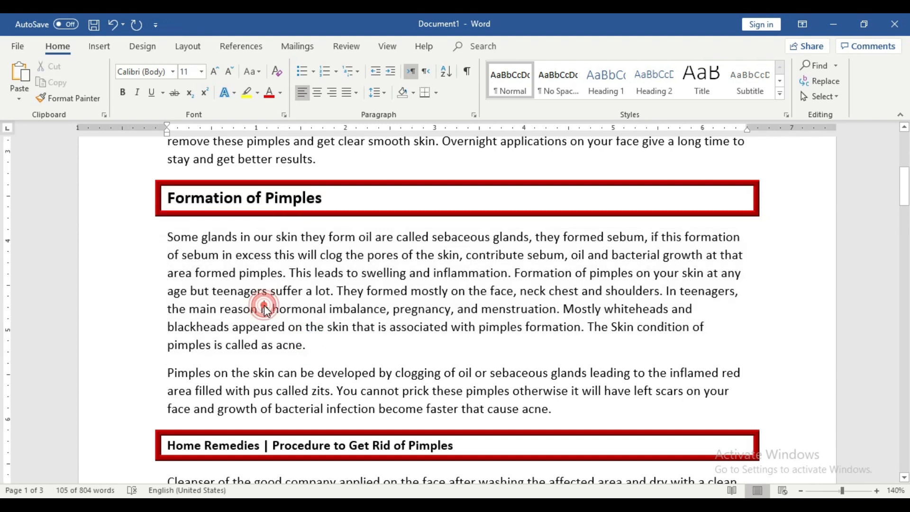
click(435, 93)
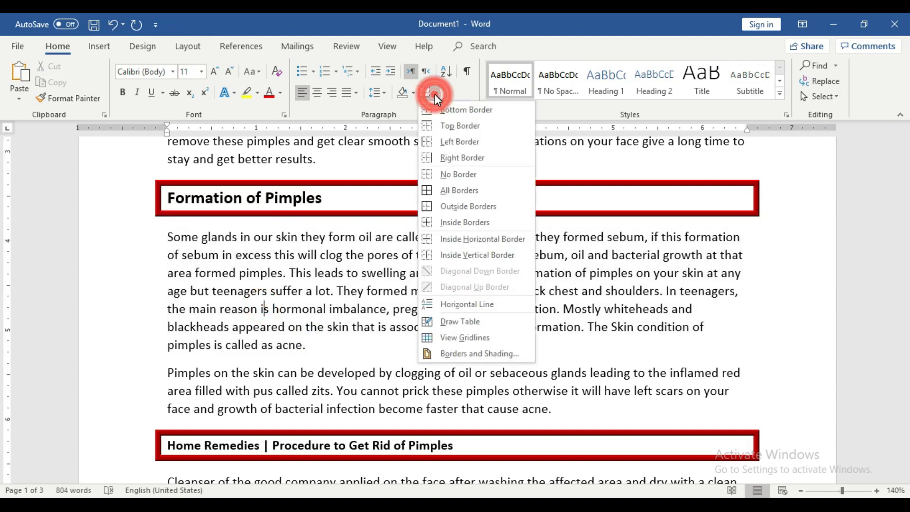
click(493, 357)
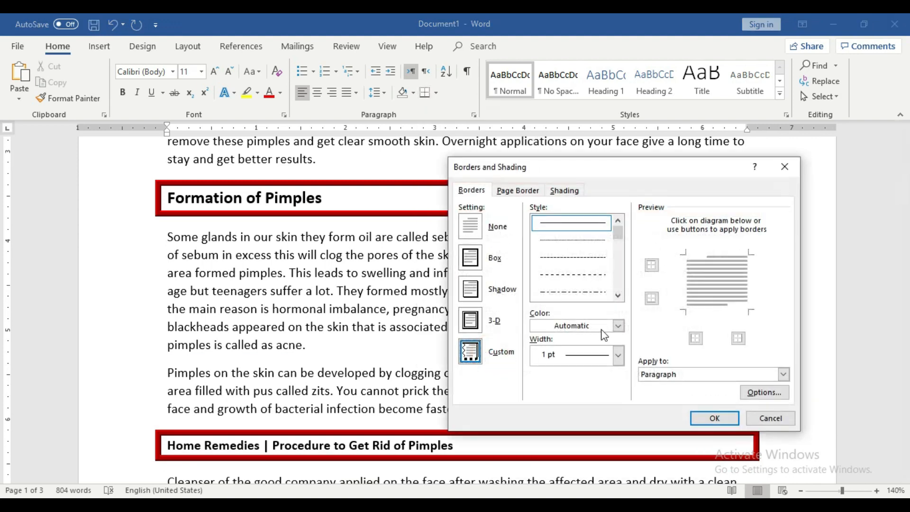
click(617, 294)
click(618, 293)
click(617, 293)
click(617, 294)
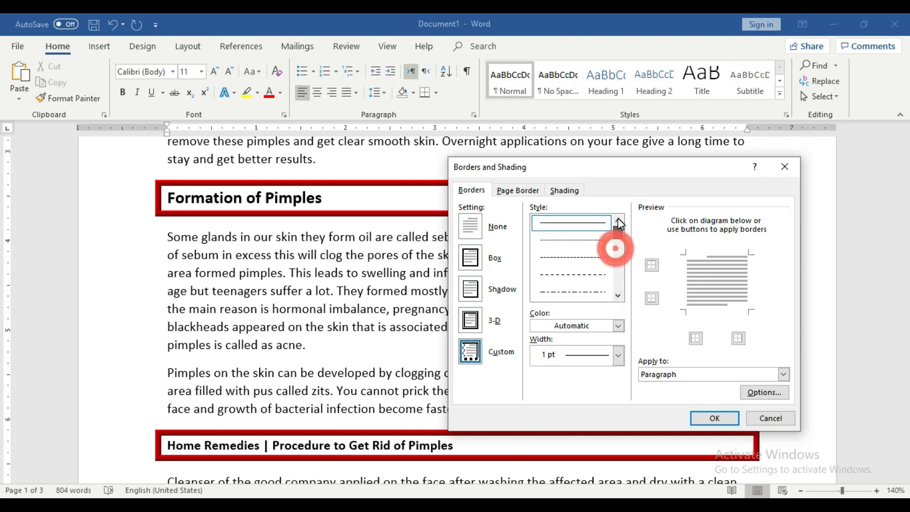
click(618, 296)
click(617, 296)
click(618, 296)
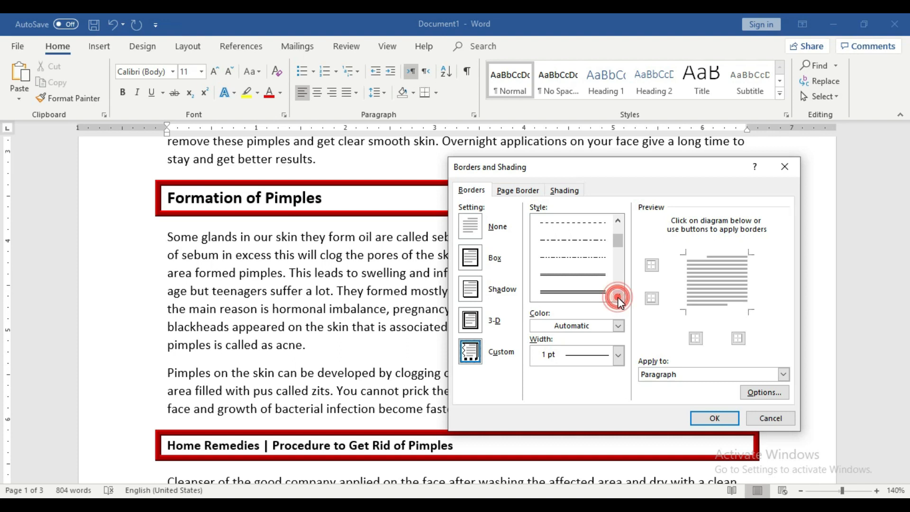
click(574, 276)
- Set the double-line border to black and ¾ pt wide, and accept the border settings
click(618, 326)
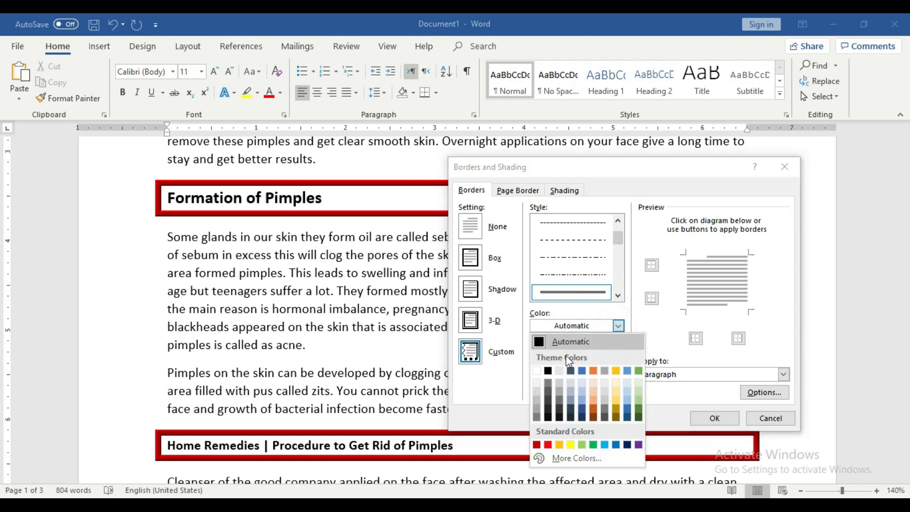
click(547, 371)
click(617, 357)
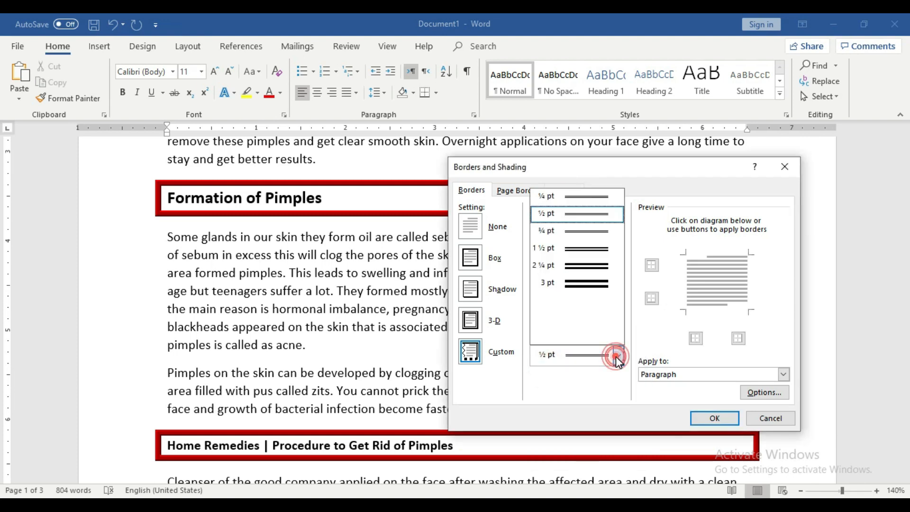
click(565, 231)
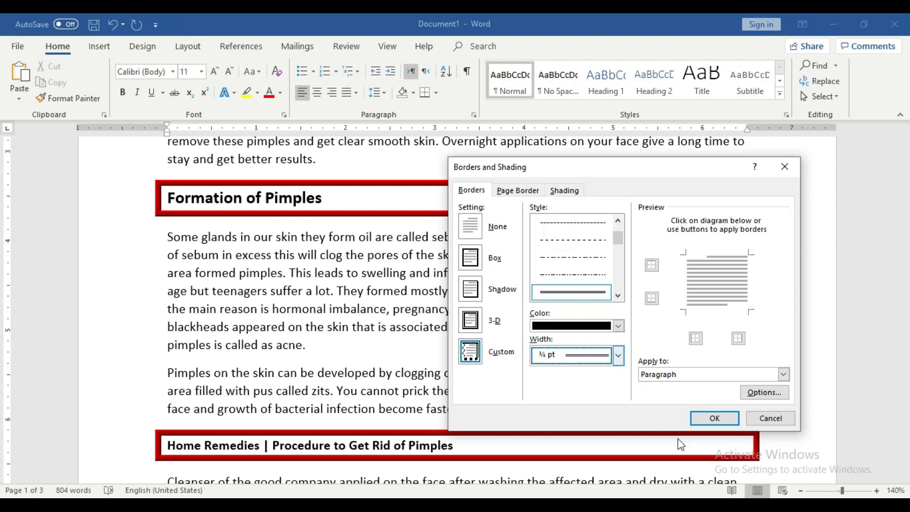
click(706, 418)
- Apply the black double-line border on all sides of the first paragraph under the title, starting "Now a day our young generation"
scroll(585, 370, up, 5)
scroll(588, 368, down, 2)
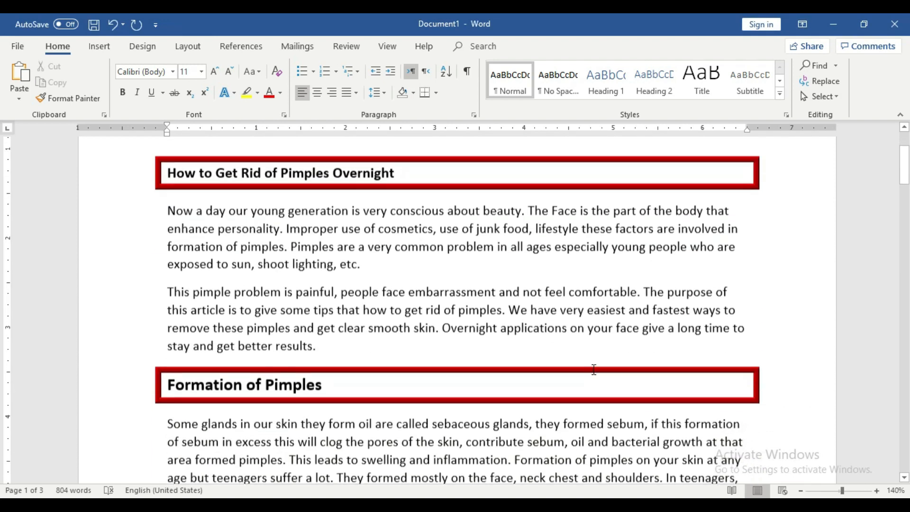
scroll(368, 306, up, 1)
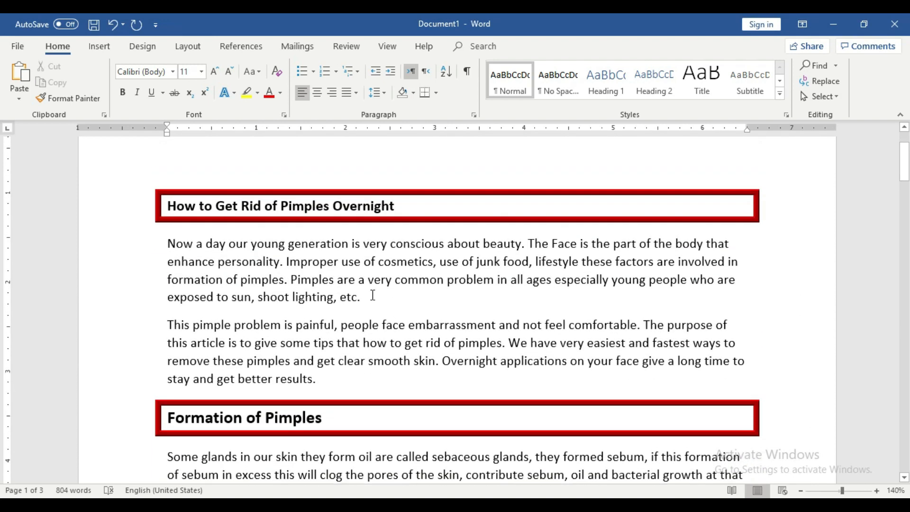
drag(373, 296, 173, 243)
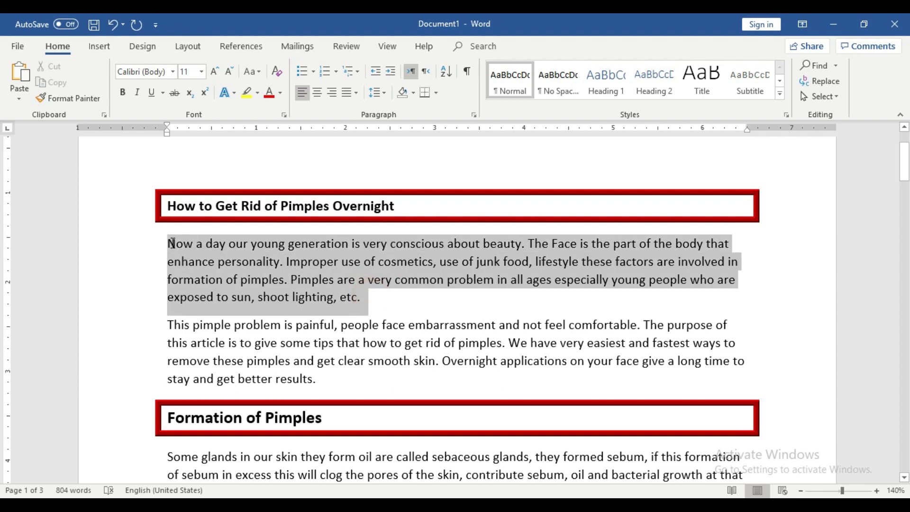
click(436, 92)
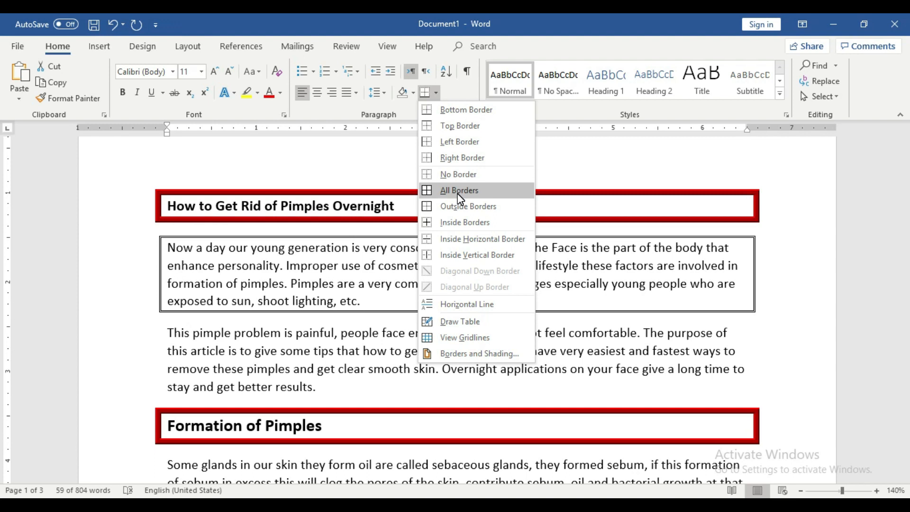
click(458, 190)
scroll(450, 265, down, 2)
click(450, 293)
- Add a black double-line left border to the second paragraph under the title, starting "This pimple problem is painful"
scroll(449, 293, up, 1)
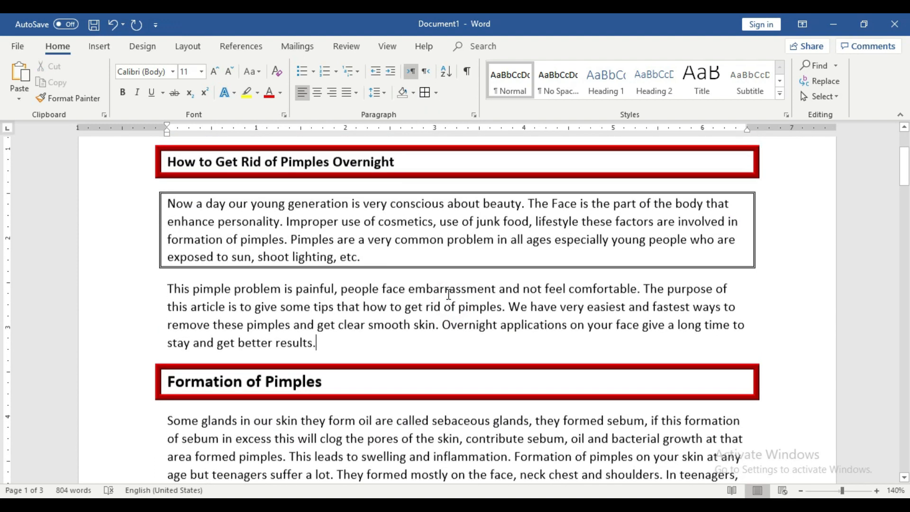
drag(319, 342, 176, 289)
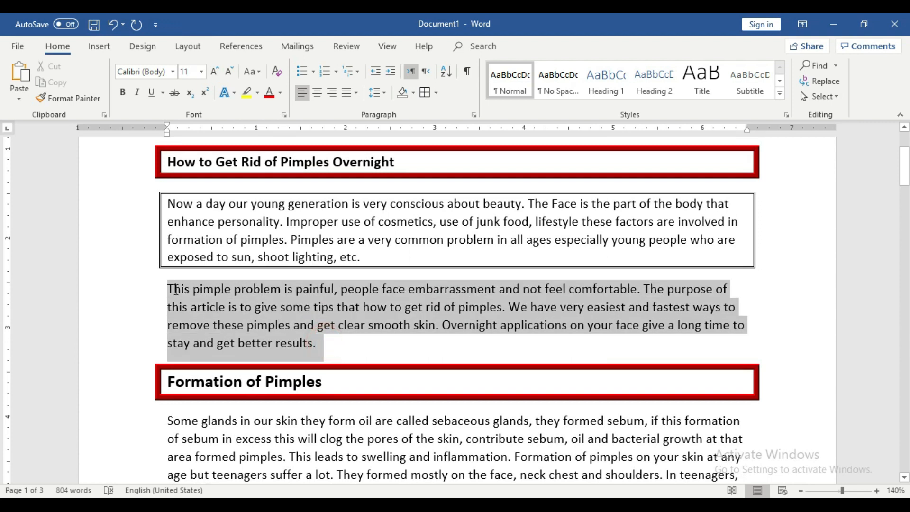
click(436, 92)
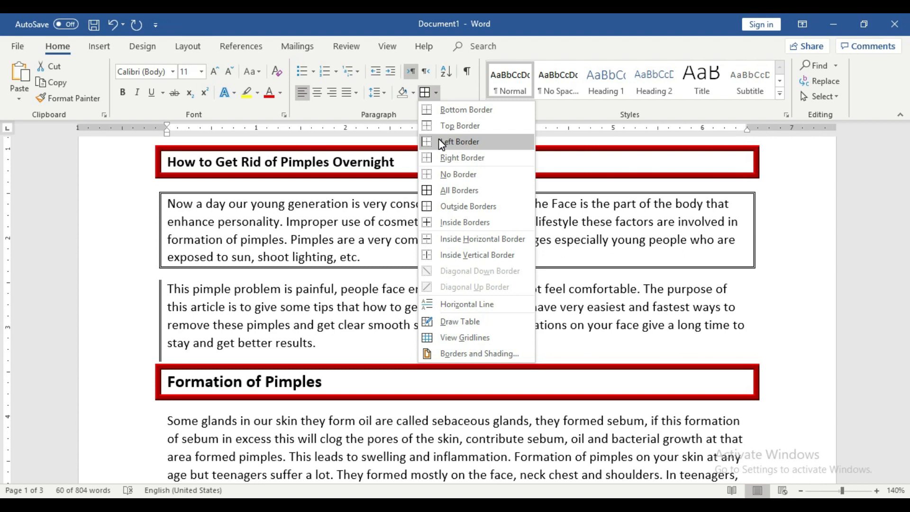
click(438, 141)
scroll(432, 137, down, 3)
click(421, 295)
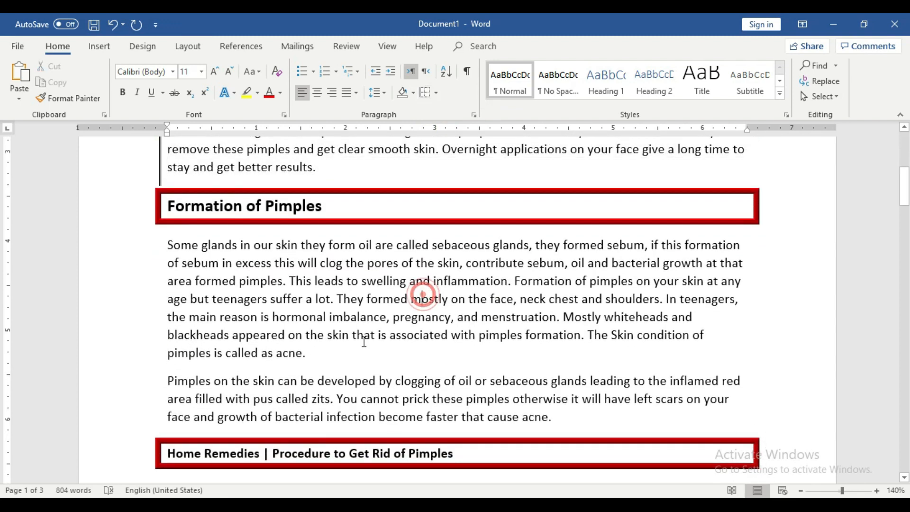
- Open the border settings for the first paragraph under Formation of Pimples and choose the 3 pt thin-thick-thin line style
drag(307, 355, 167, 246)
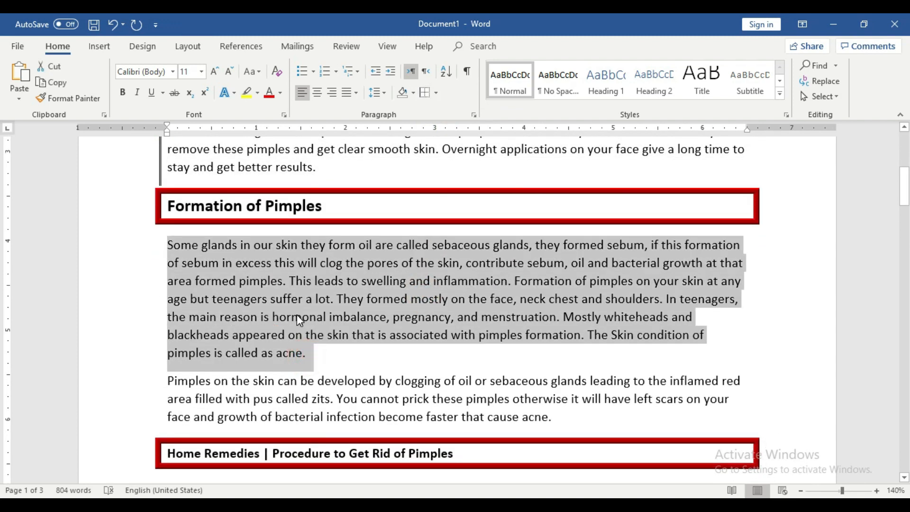
click(349, 339)
drag(310, 355, 177, 253)
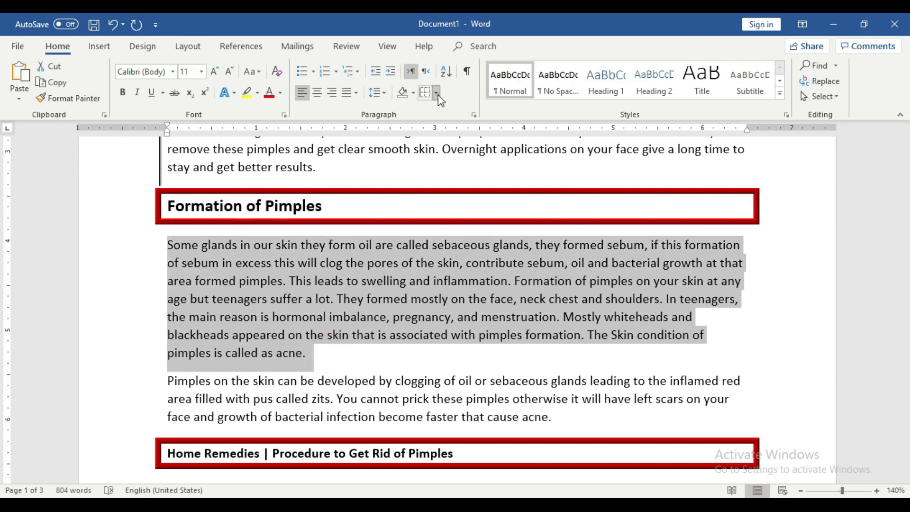
click(436, 93)
click(484, 354)
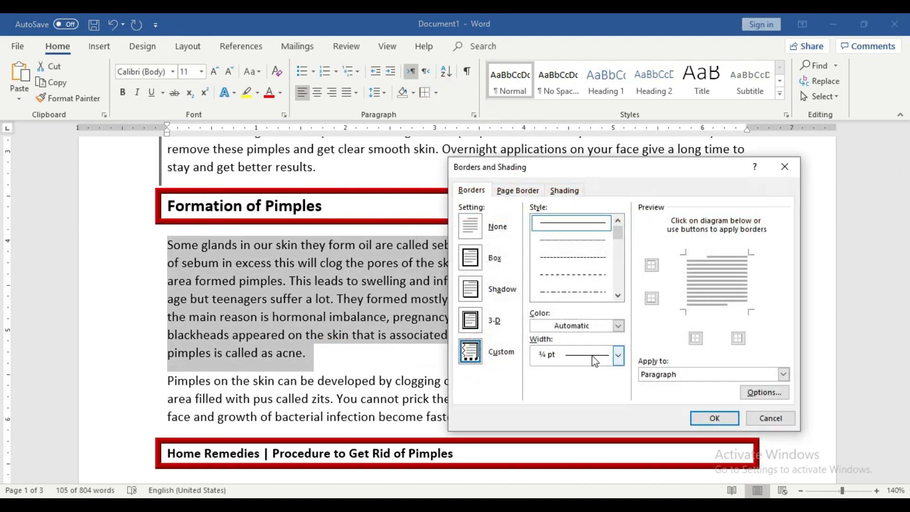
click(616, 295)
click(616, 295)
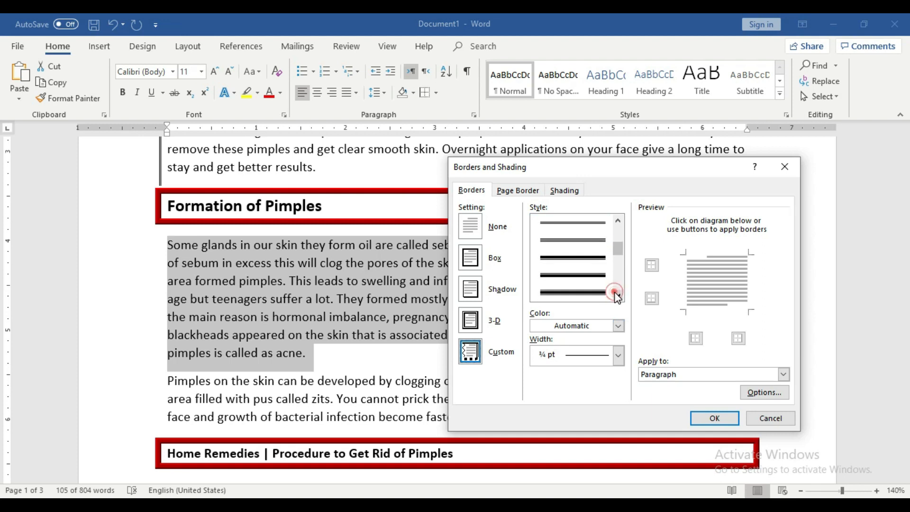
click(617, 295)
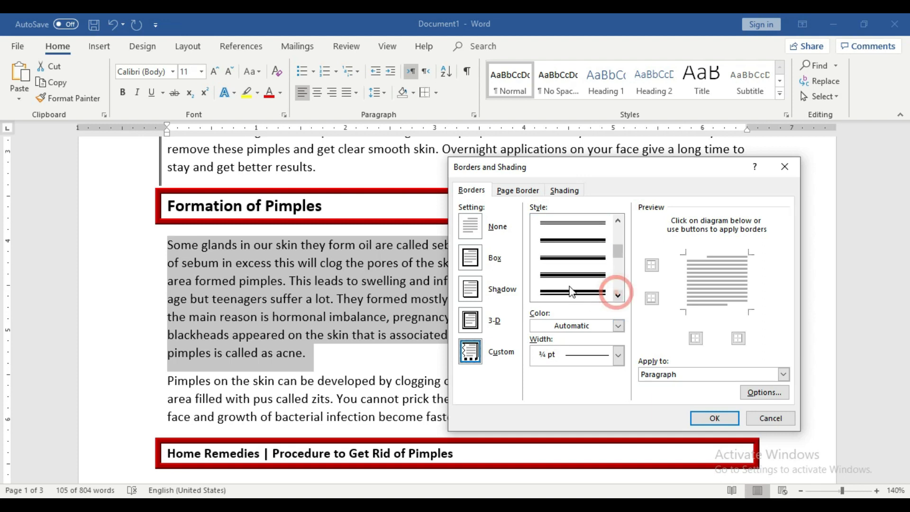
click(582, 274)
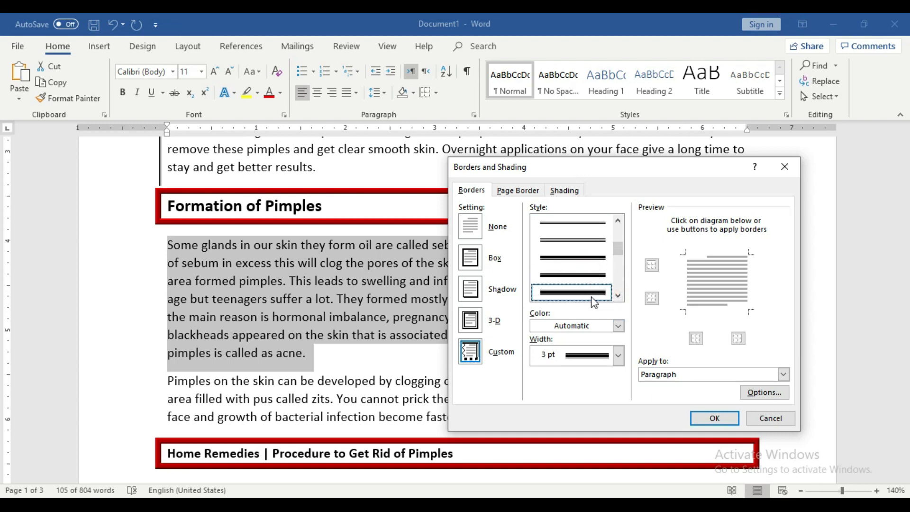
- Set the color of the thin-thick-thin border line to the theme green and accept the border settings
click(618, 326)
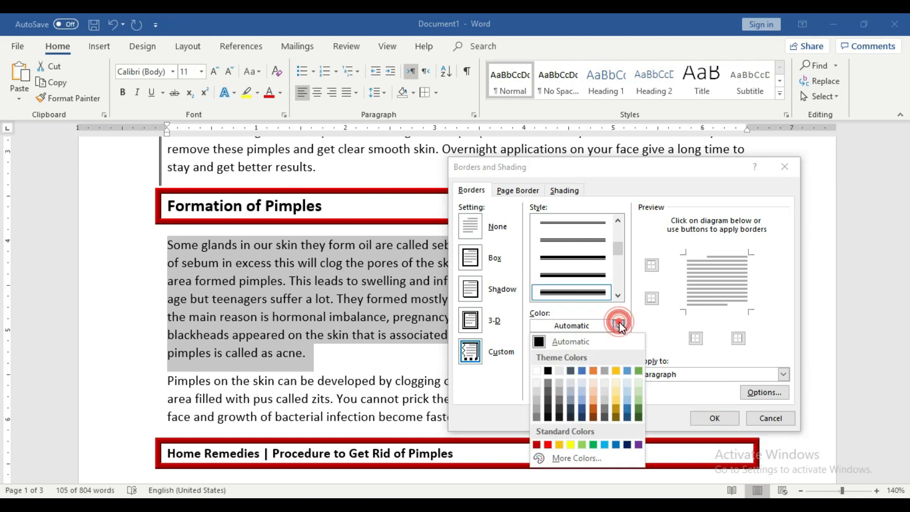
click(639, 370)
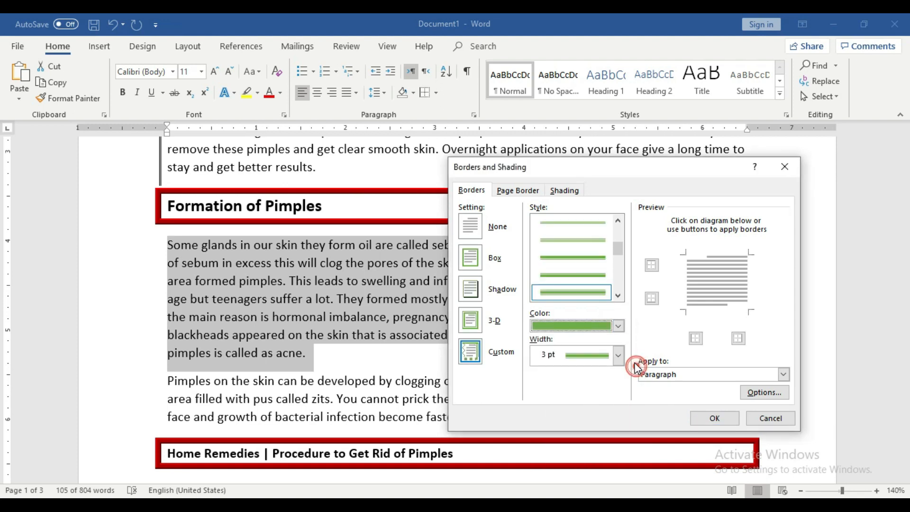
click(713, 418)
click(487, 350)
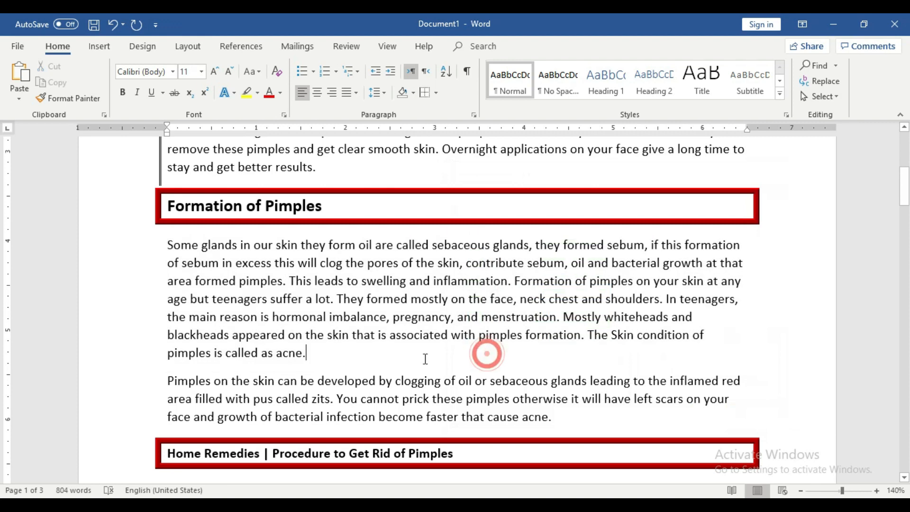
- Apply the green 3 pt border on all sides of the first paragraph under Formation of Pimples and check the page
drag(316, 351, 162, 247)
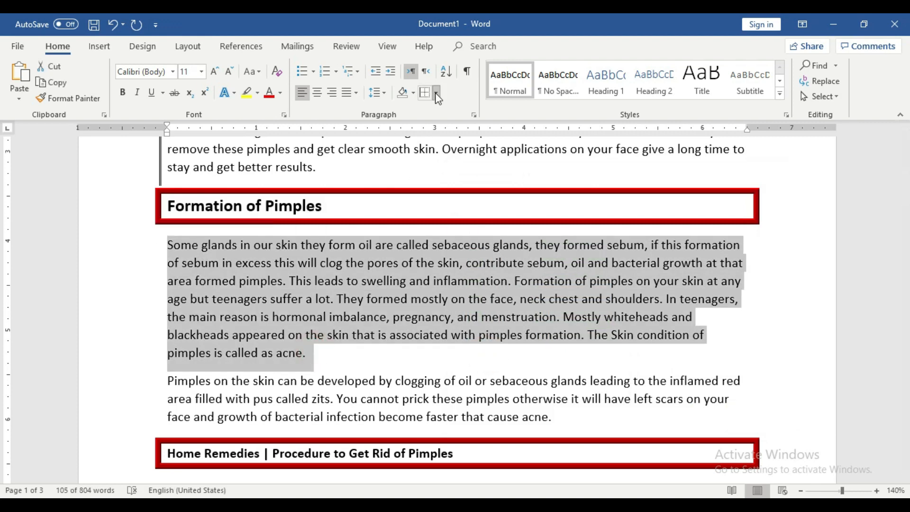
click(435, 92)
click(460, 193)
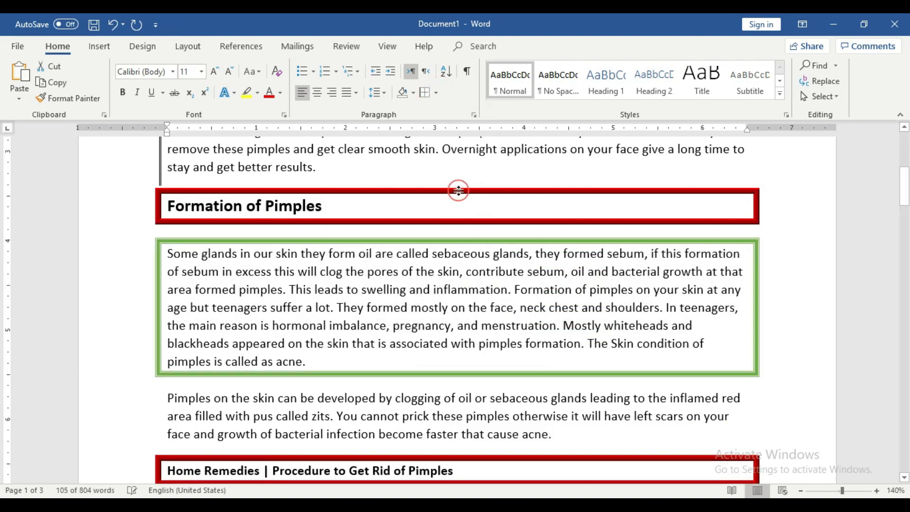
click(485, 332)
scroll(486, 332, up, 3)
scroll(486, 331, up, 3)
scroll(486, 332, down, 6)
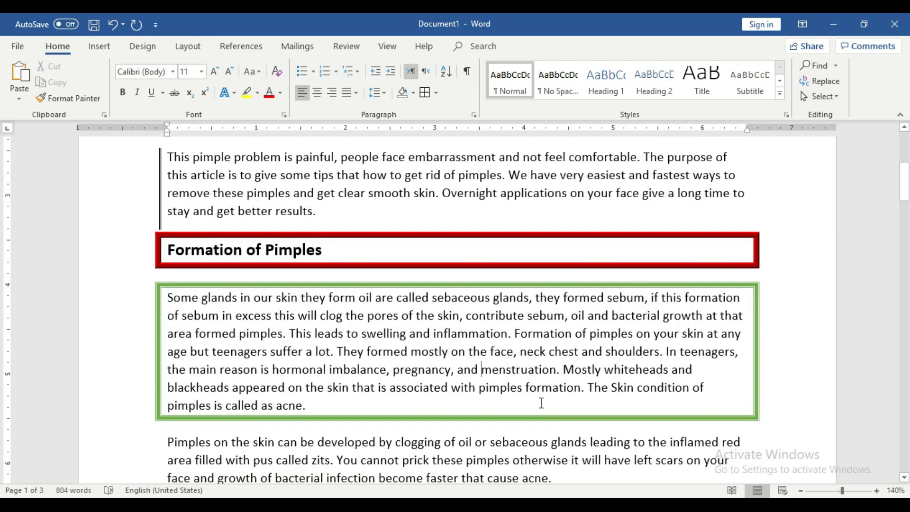
- Add a green bottom border to the second paragraph under Formation of Pimples, starting "Pimples on the skin can be developed"
scroll(568, 360, down, 3)
drag(567, 357, 179, 302)
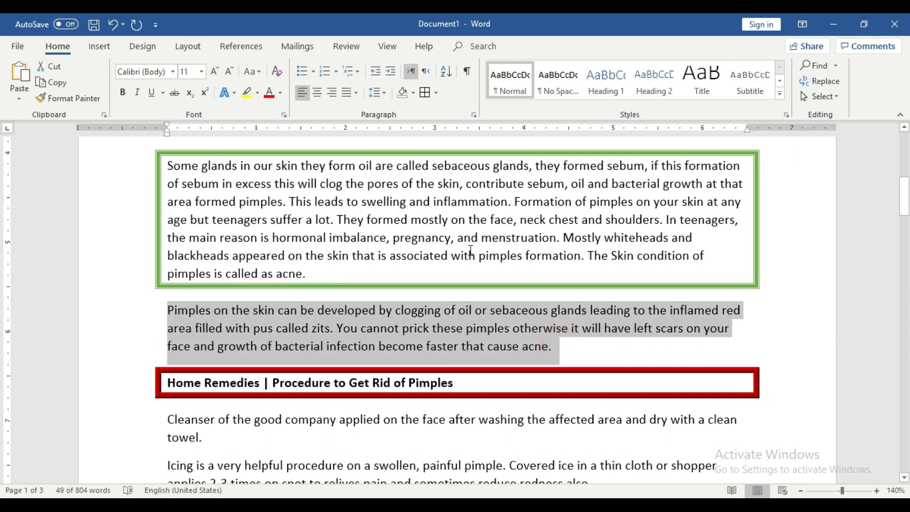
click(438, 93)
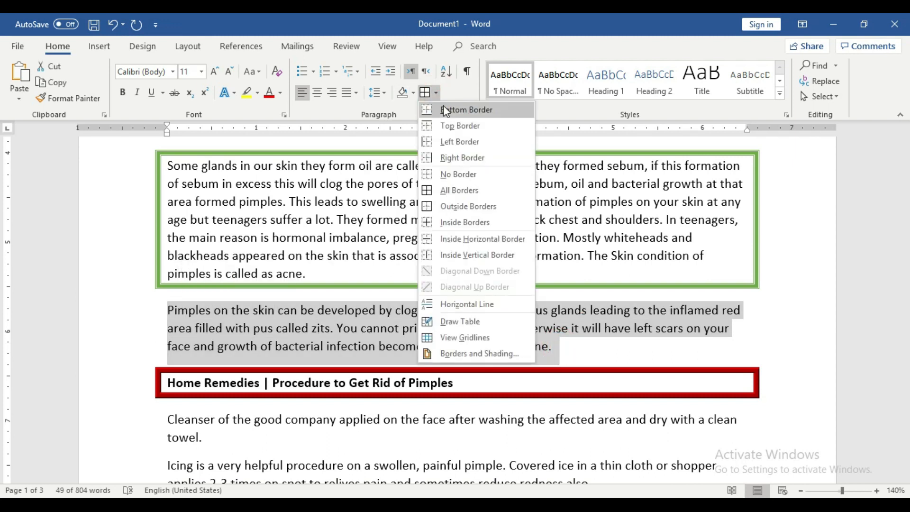
click(443, 110)
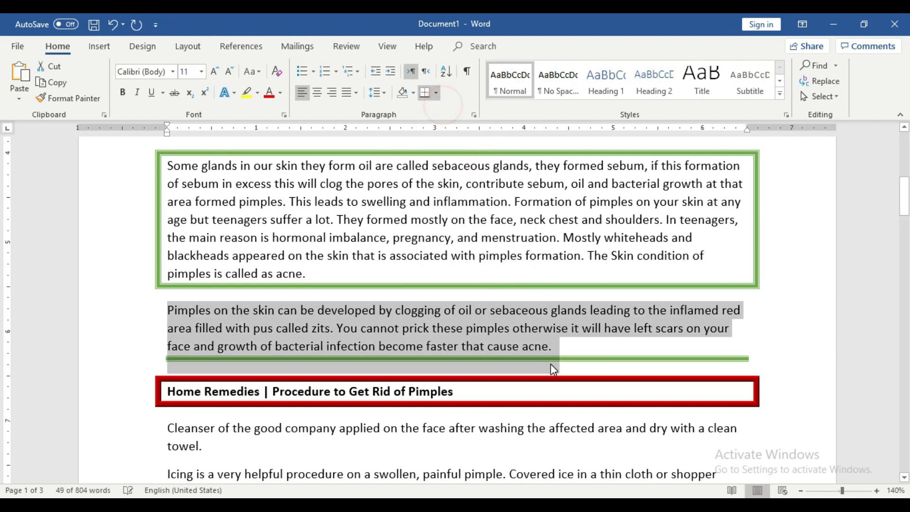
- Apply the green border on all sides of the words "painful pimple" in the paragraph starting "Icing is a very helpful procedure"
scroll(550, 363, down, 3)
scroll(551, 363, up, 4)
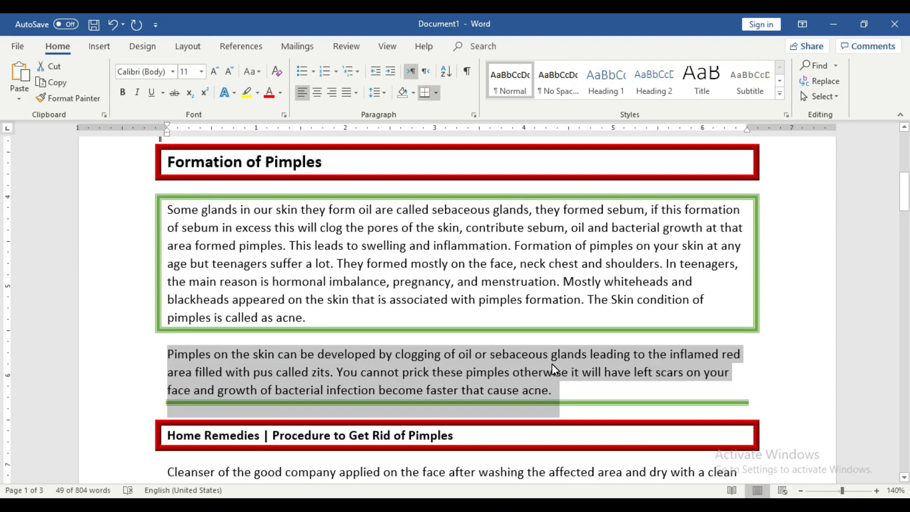
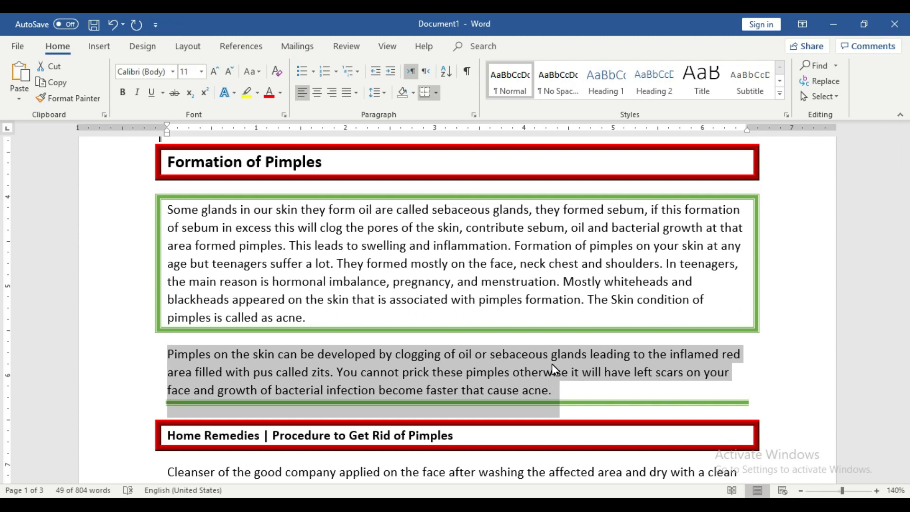
scroll(551, 364, down, 5)
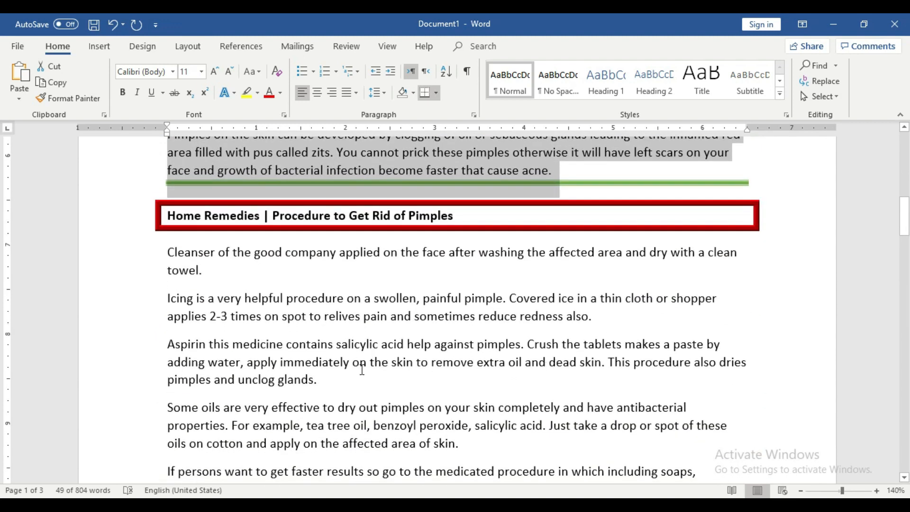
scroll(361, 370, down, 2)
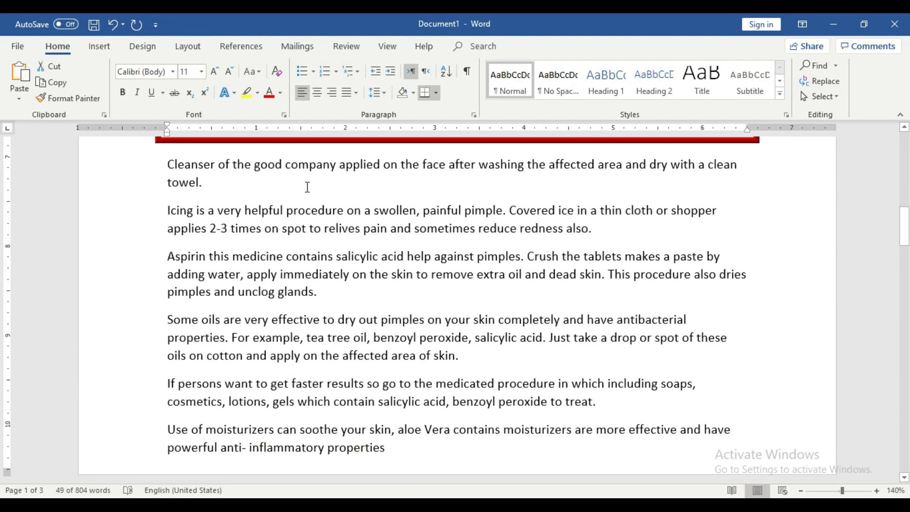
scroll(313, 307, down, 1)
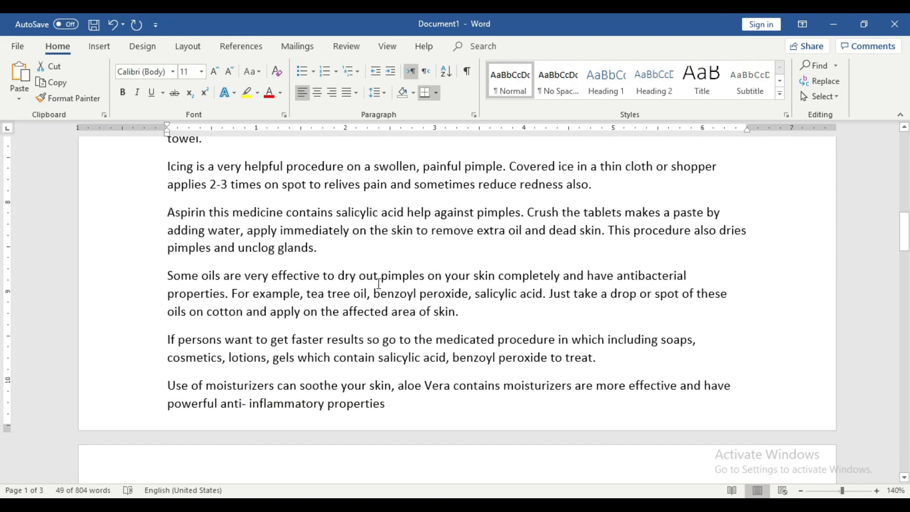
drag(382, 276, 423, 276)
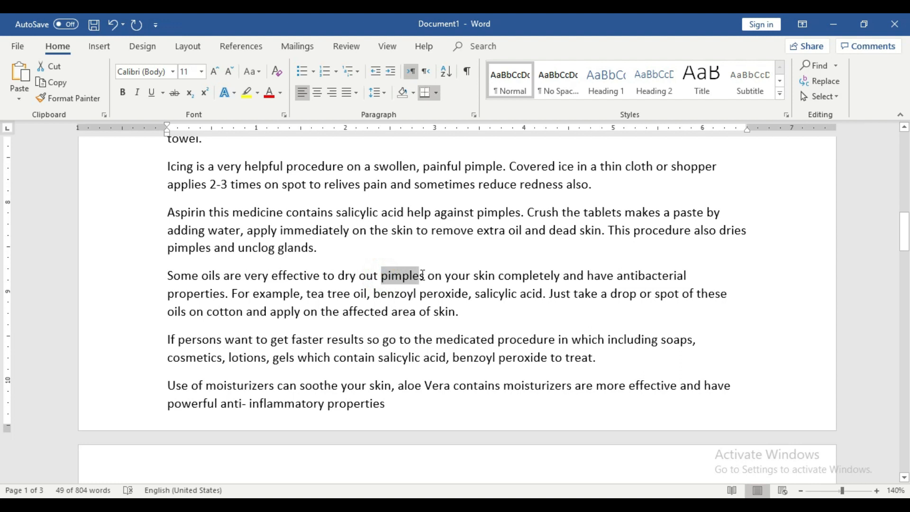
click(459, 312)
scroll(458, 313, up, 2)
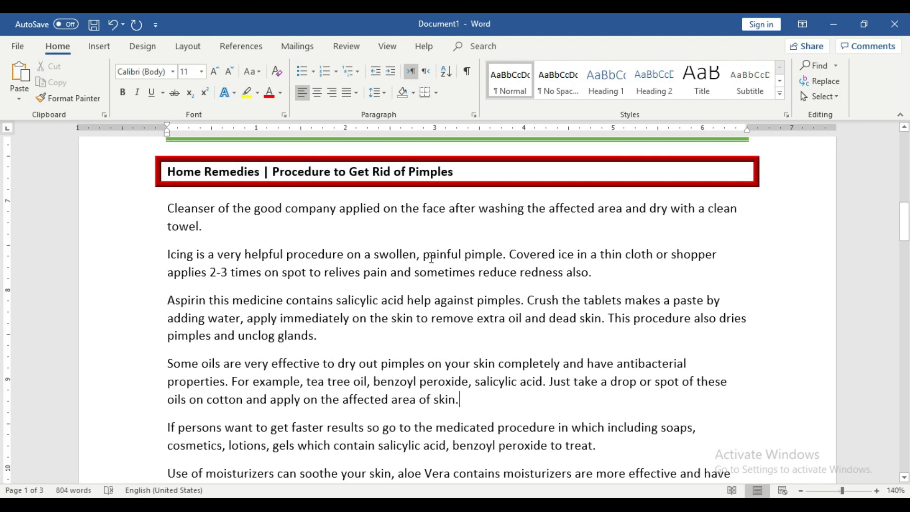
drag(421, 255, 490, 256)
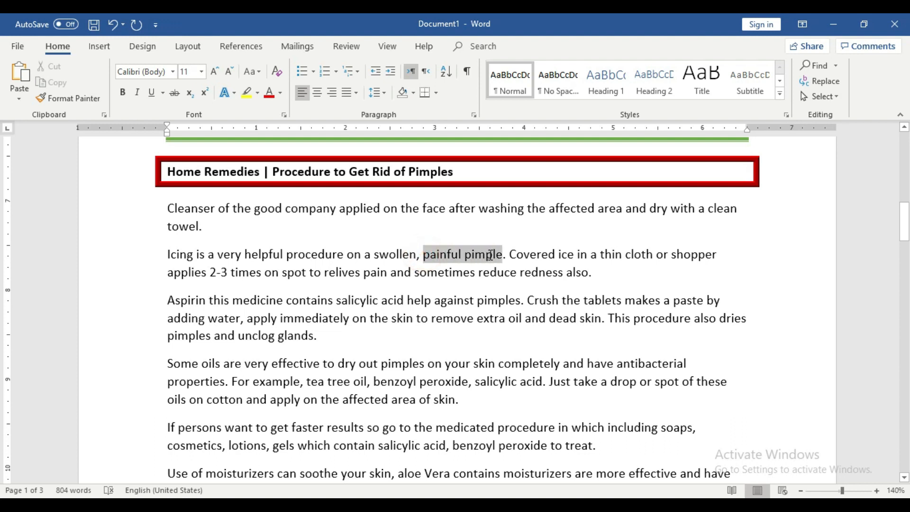
click(436, 93)
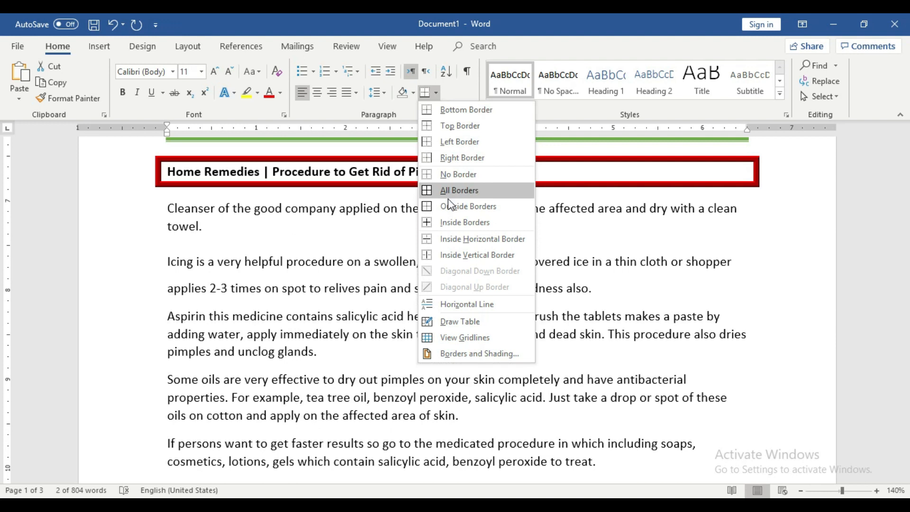
click(449, 190)
click(508, 311)
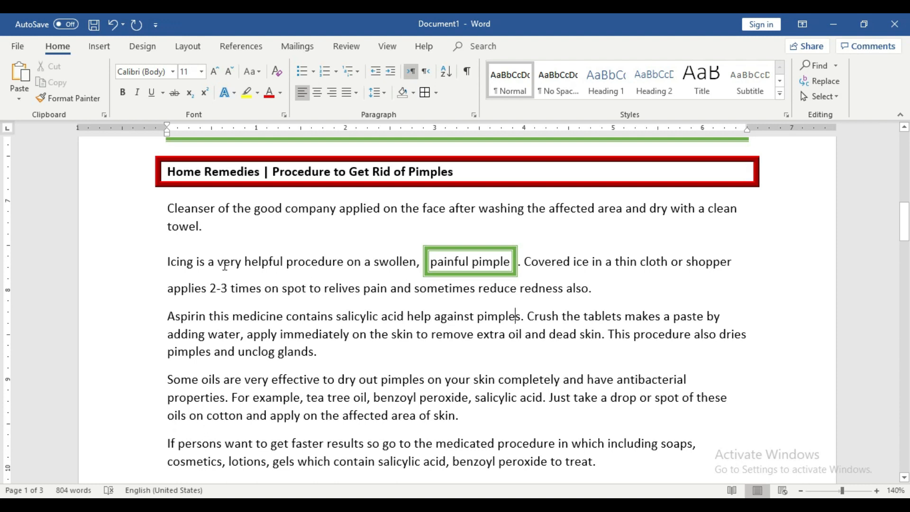
- Add the same green border around the words "2-3 times" in the Icing paragraph and deselect the text
drag(210, 288, 264, 287)
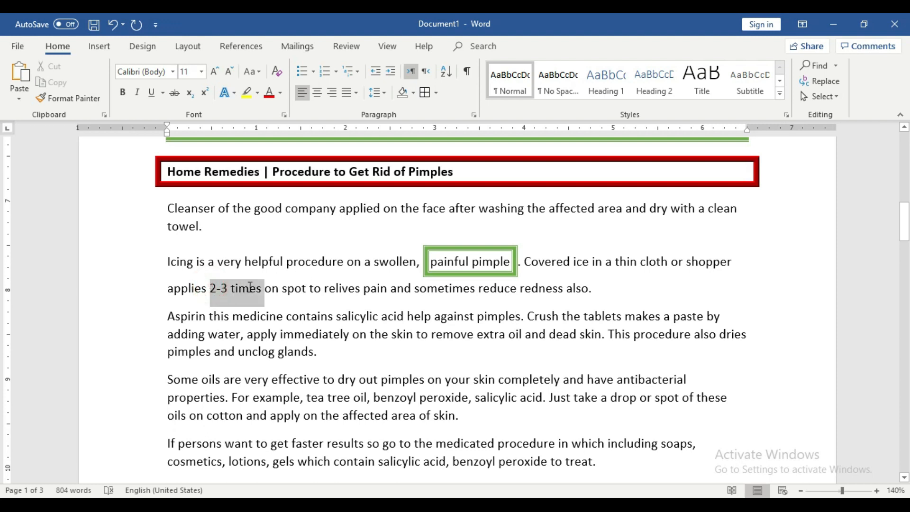
click(425, 94)
click(442, 292)
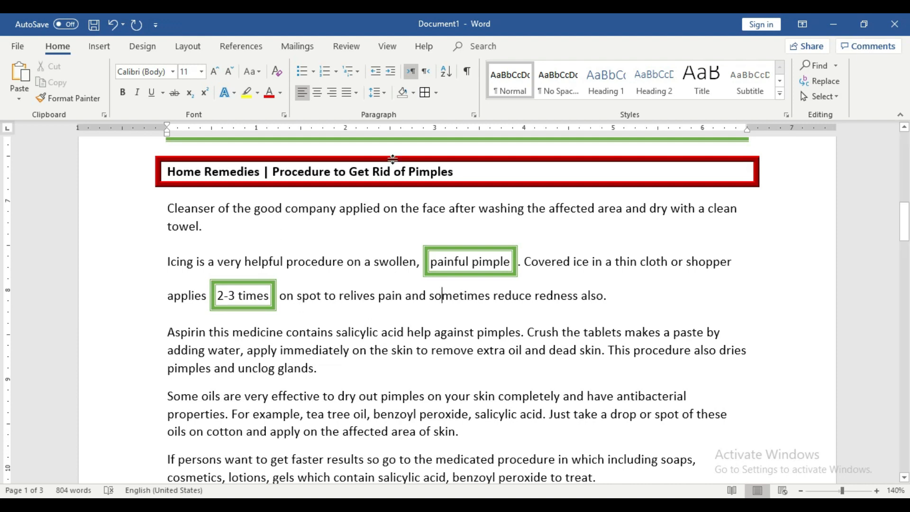
- Open the border settings with the cursor in the Icing paragraph and set the line color to the theme orange
click(436, 94)
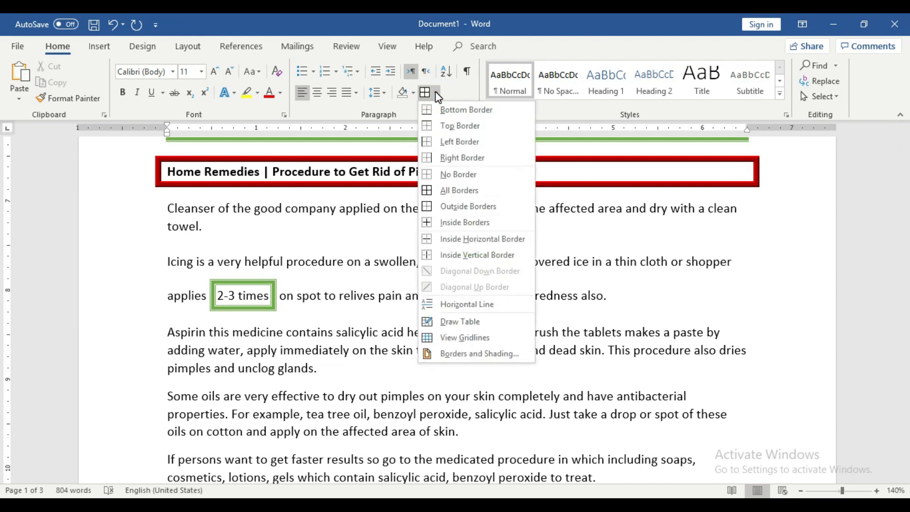
click(492, 353)
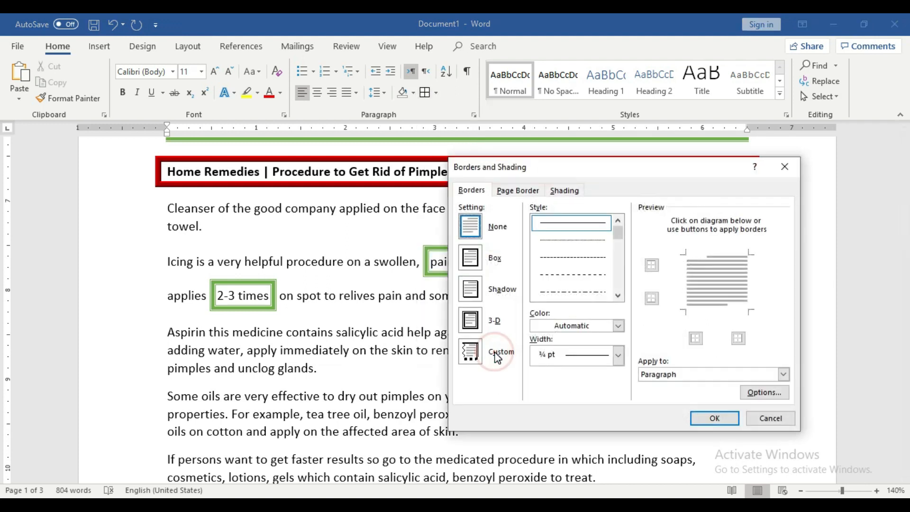
click(618, 326)
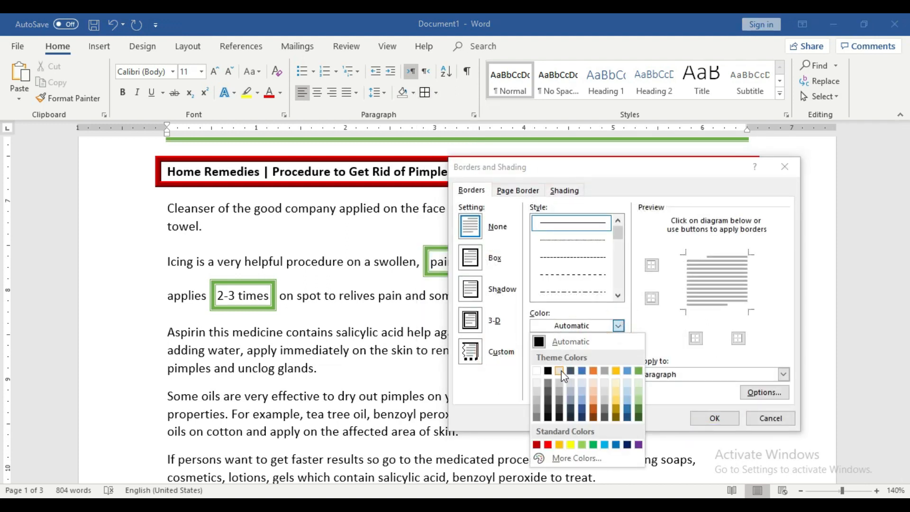
click(593, 370)
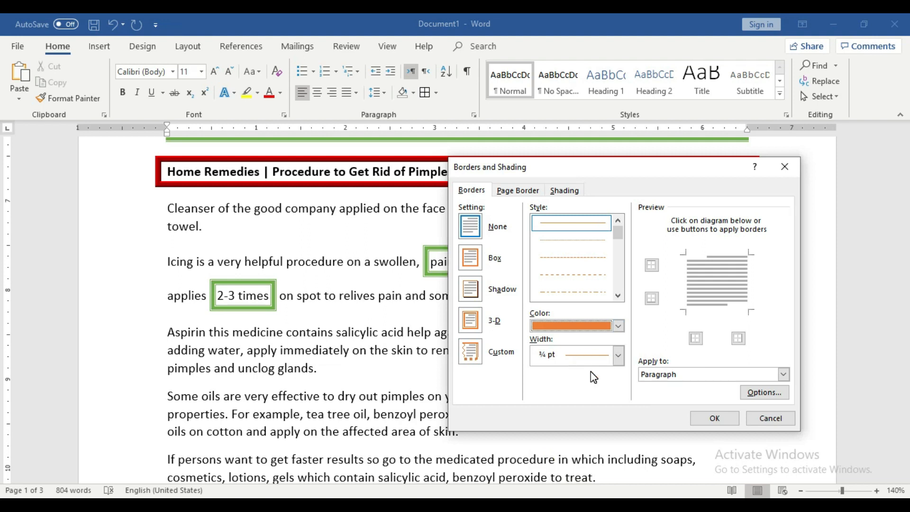
click(612, 356)
click(611, 358)
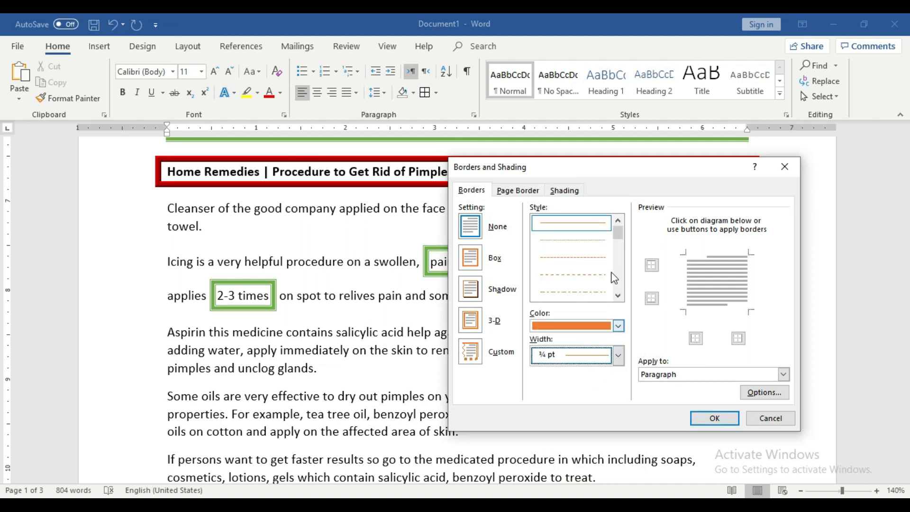
- Choose the 3 pt diagonally striped line style and apply it as a box border around the Icing paragraph
click(618, 223)
mouse_move(621, 242)
mouse_down()
mouse_move(619, 303)
mouse_move(619, 276)
mouse_up()
click(587, 276)
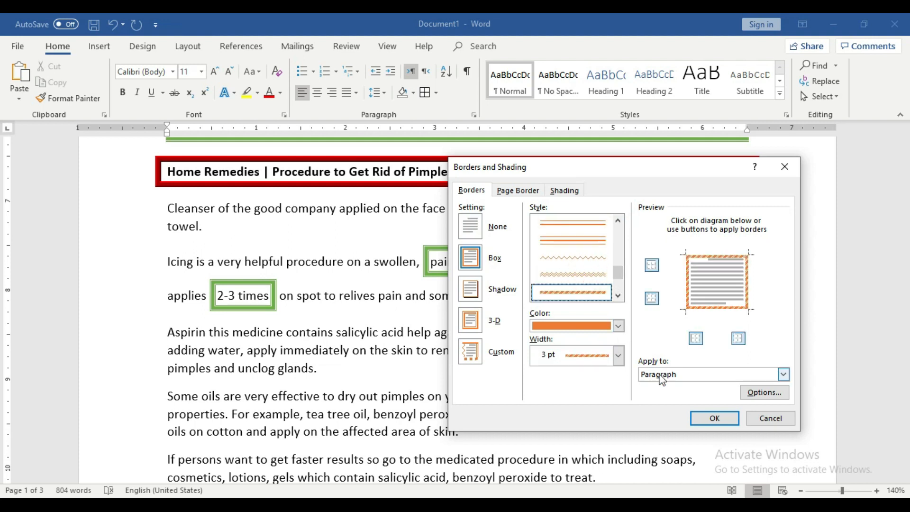
click(713, 417)
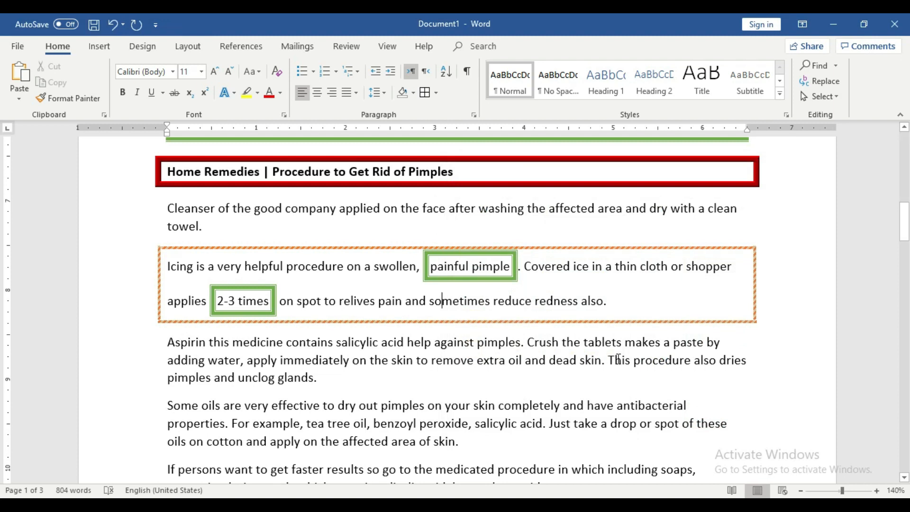
- Undo the orange paragraph border and apply it around only the words "sometimes reduce"
key(ctrl+z)
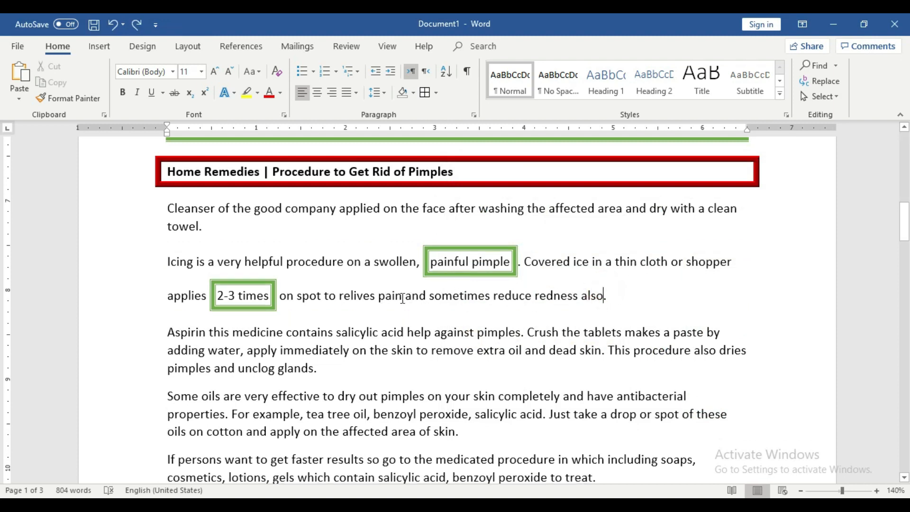
drag(427, 297, 515, 299)
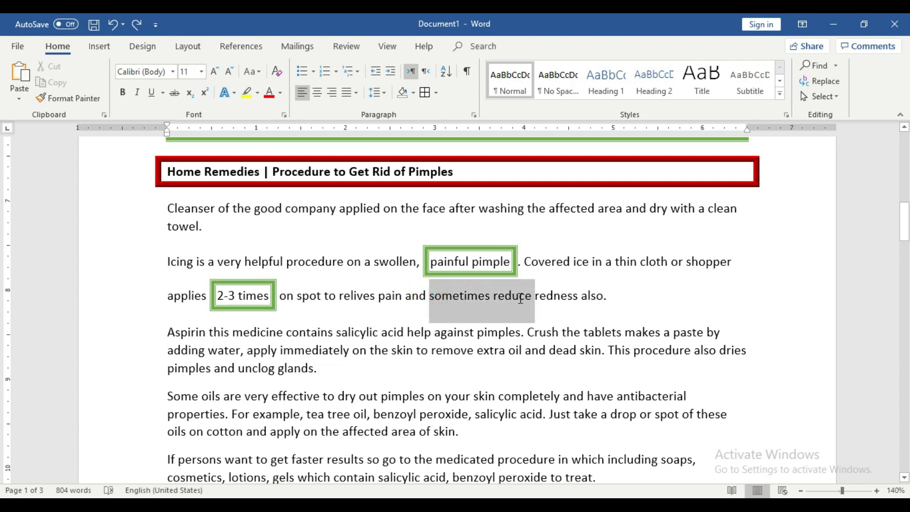
key(ctrl+y)
click(533, 316)
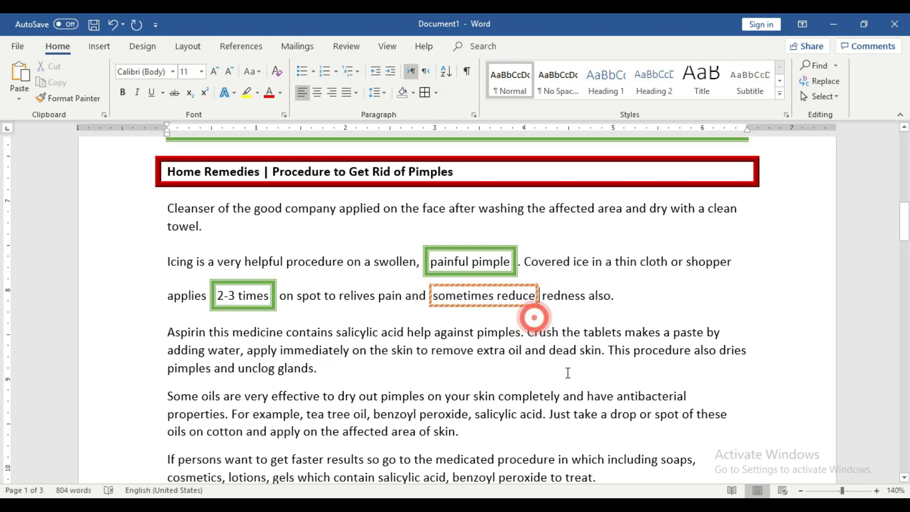
- Add the orange striped border around the words "medicine contains" in the paragraph starting "Aspirin this"
scroll(568, 373, down, 1)
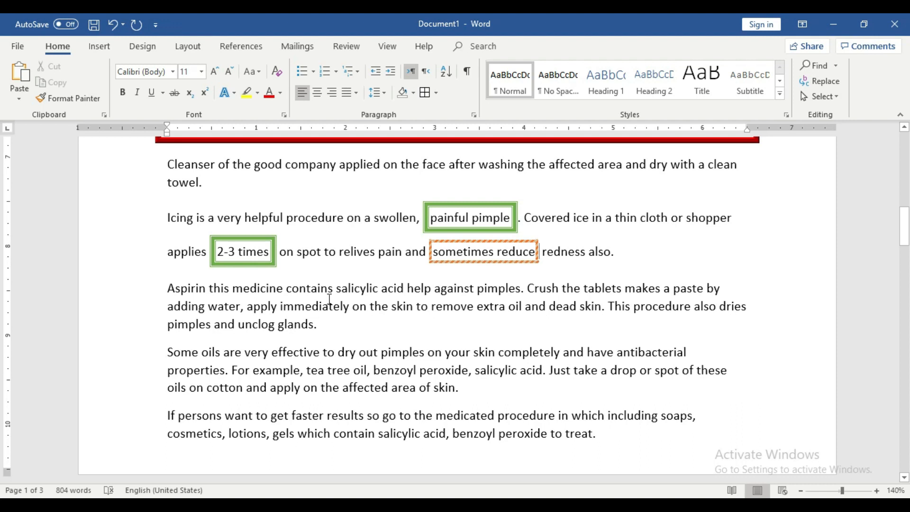
drag(237, 288, 332, 288)
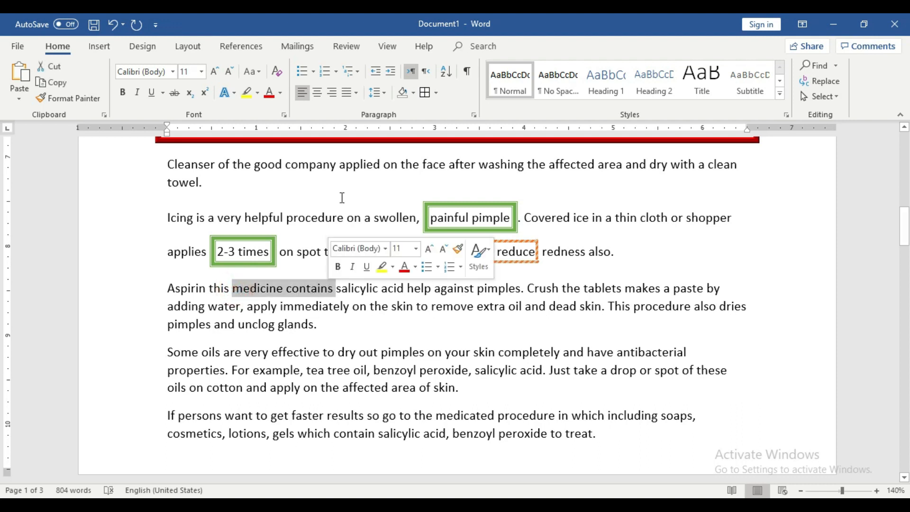
click(424, 92)
click(487, 291)
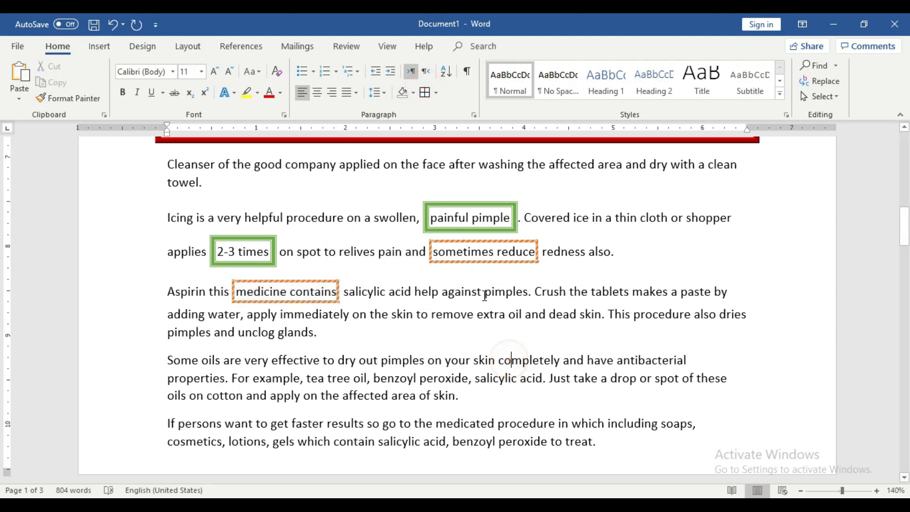
- Add the orange striped border around the word "pimples" in the first line of the Aspirin paragraph
double_click(486, 291)
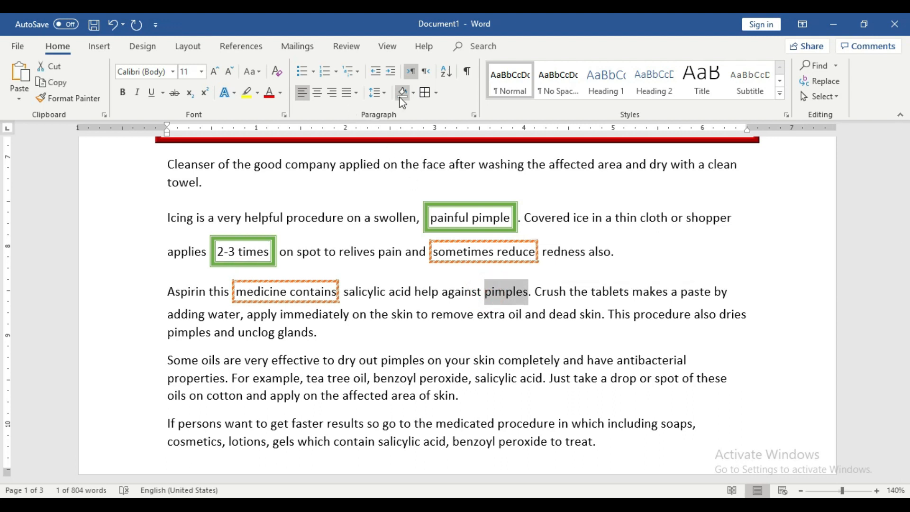
click(424, 92)
scroll(519, 392, down, 2)
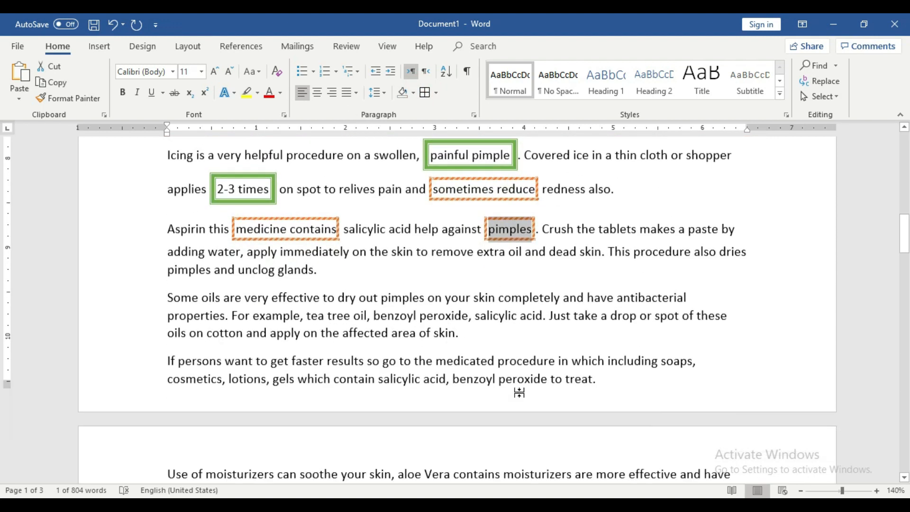
- Apply a box border with the double wavy line style in automatic color to the paragraph starting "Some oils are very effective"
click(482, 313)
scroll(483, 332, up, 2)
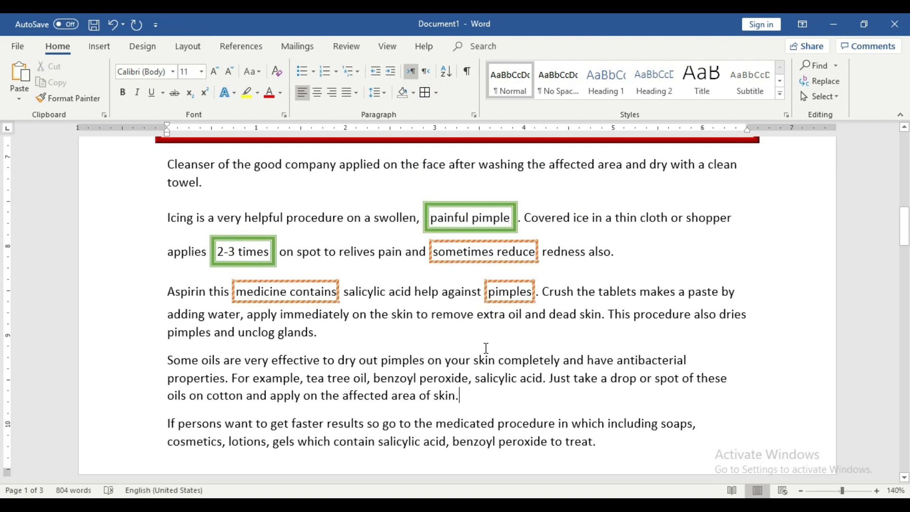
click(435, 93)
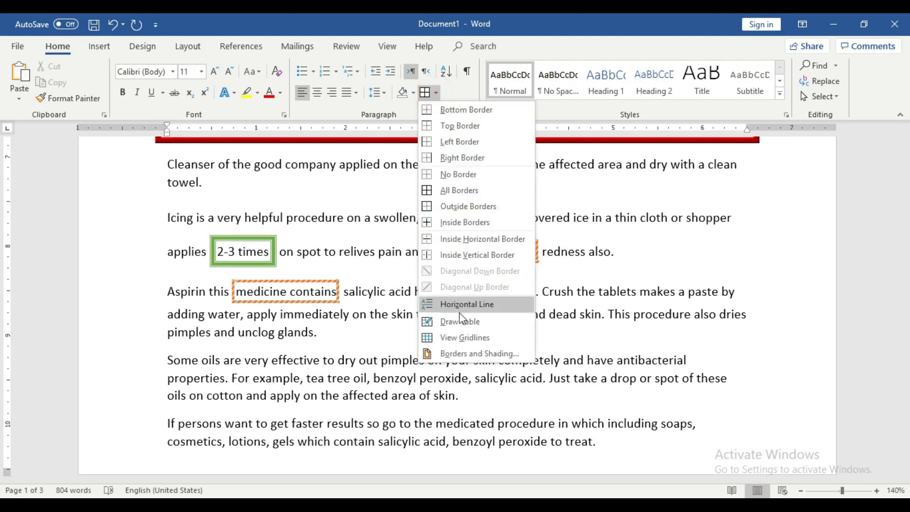
click(480, 353)
drag(617, 230, 617, 274)
click(594, 275)
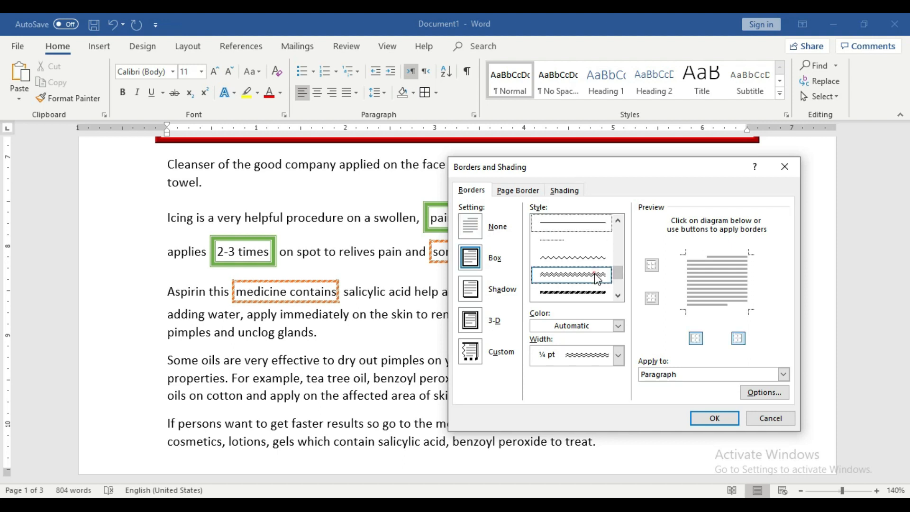
click(713, 418)
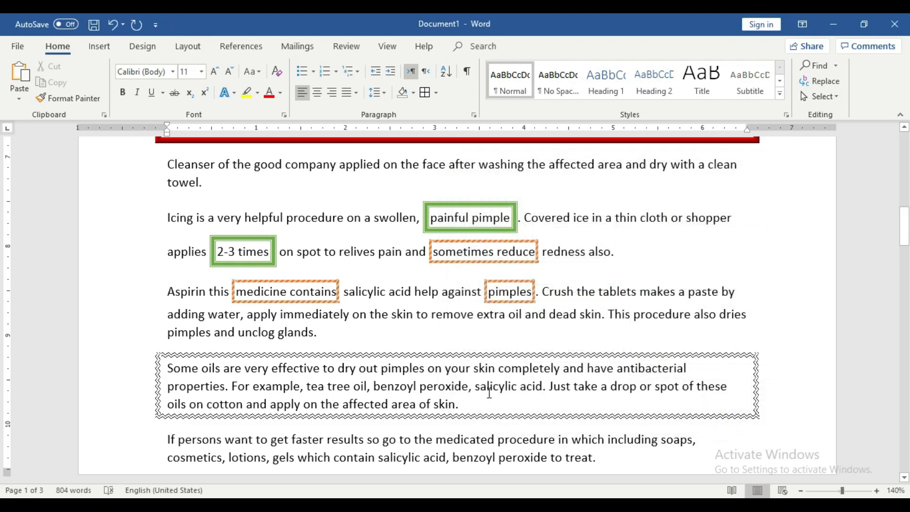
- Undo the wavy paragraph border and apply it around only the text "For example, tea tree oil, benzoyl peroxide, salicylic acid"
key(ctrl+z)
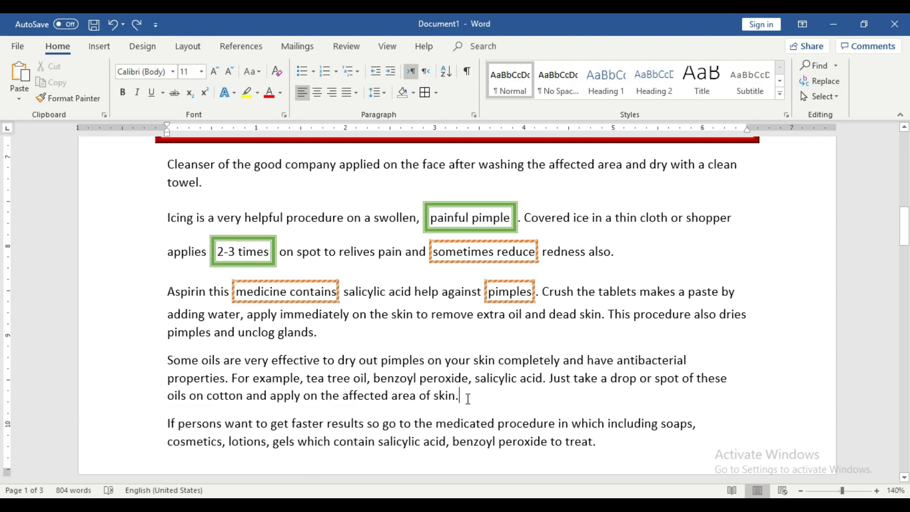
drag(232, 377, 540, 375)
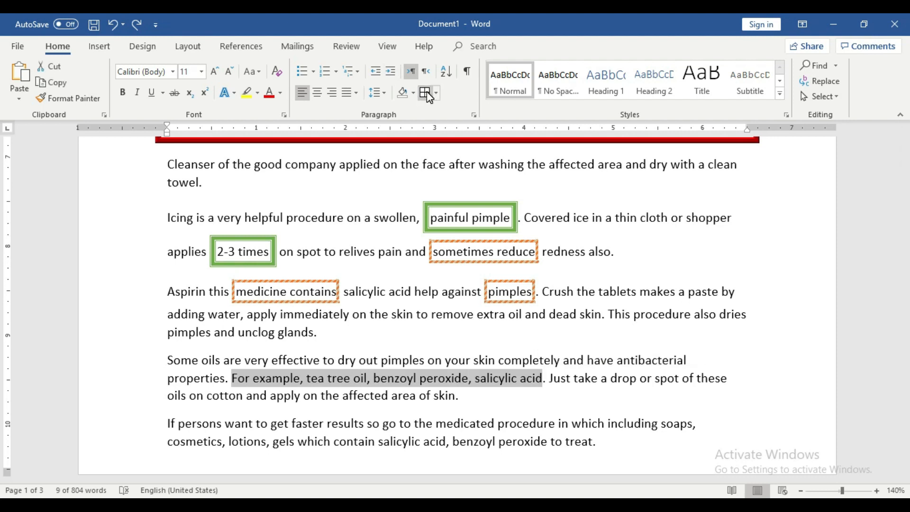
click(426, 94)
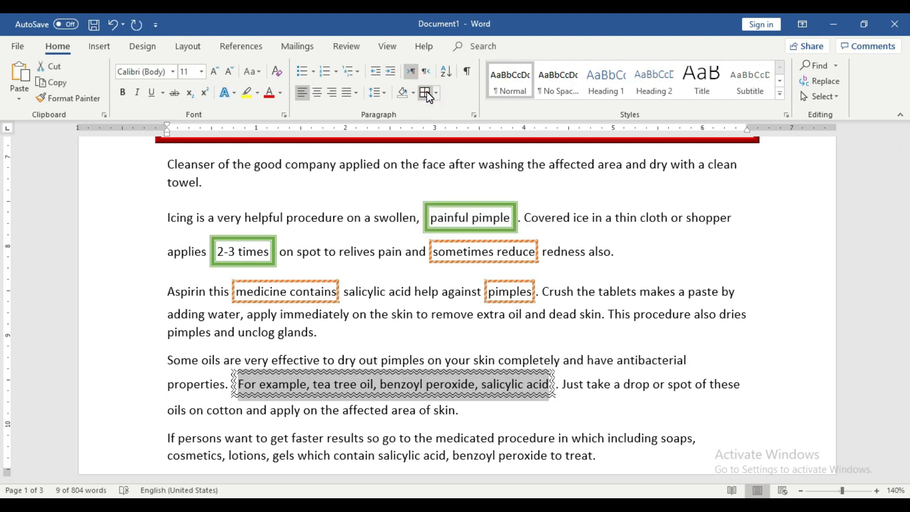
click(525, 421)
scroll(527, 422, down, 2)
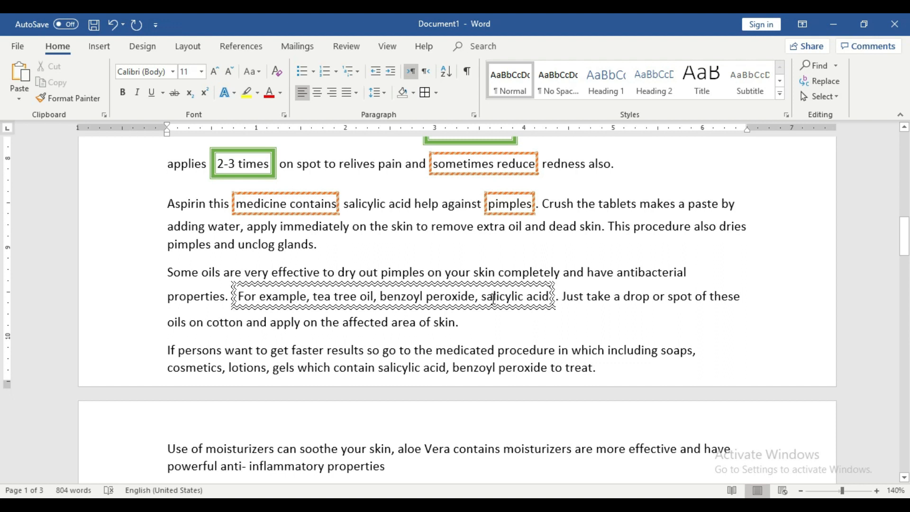
- Preview the Box and Shadow border settings for the paragraph starting "Some oils are very effective", and choose the 3-D setting
scroll(492, 299, down, 4)
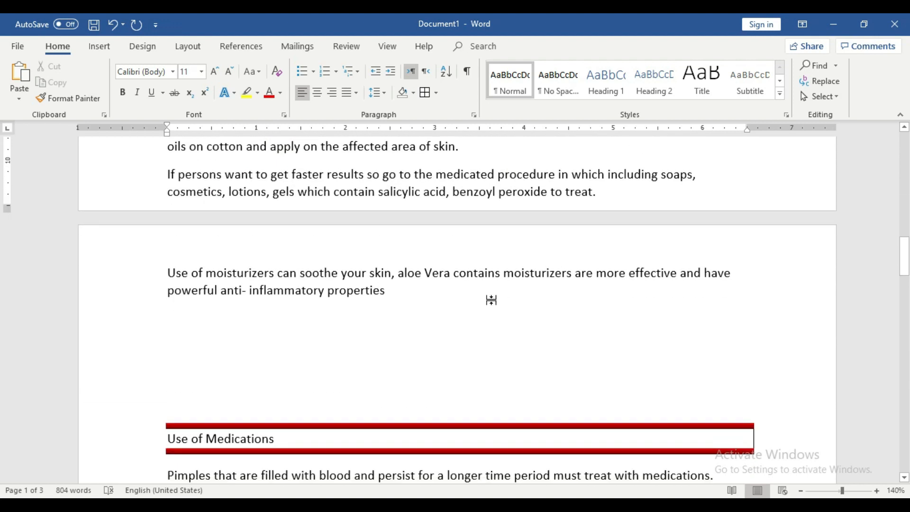
scroll(493, 300, up, 9)
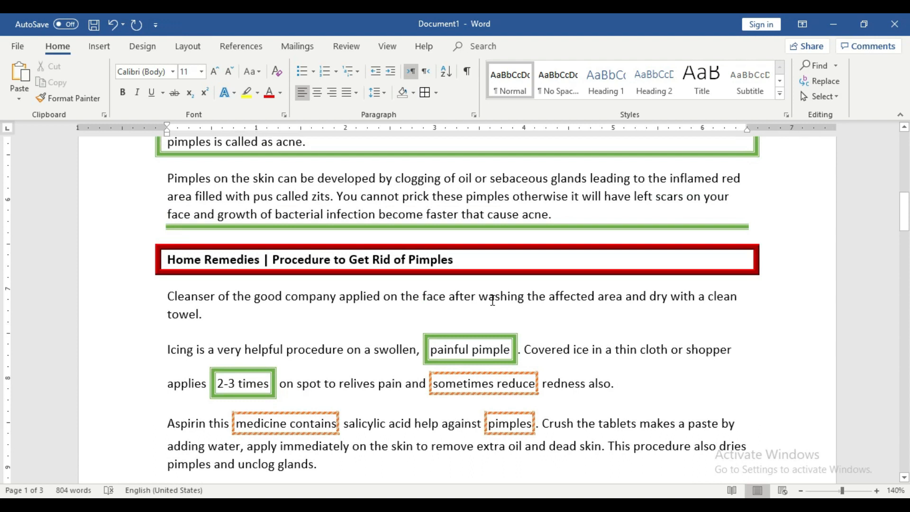
click(436, 95)
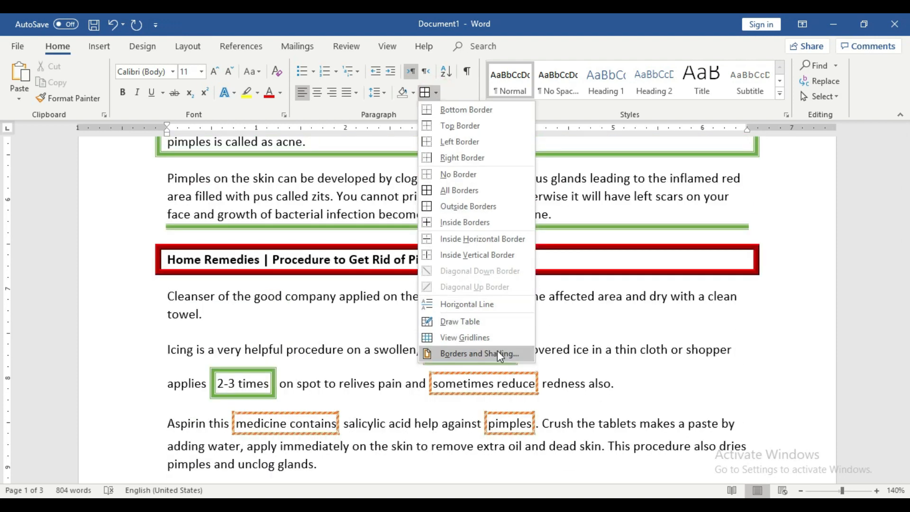
click(502, 356)
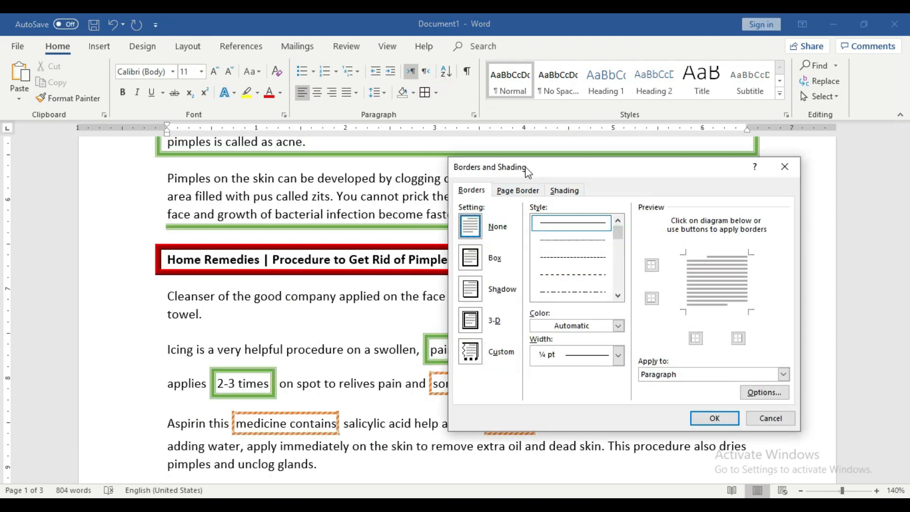
drag(524, 168, 413, 142)
click(368, 231)
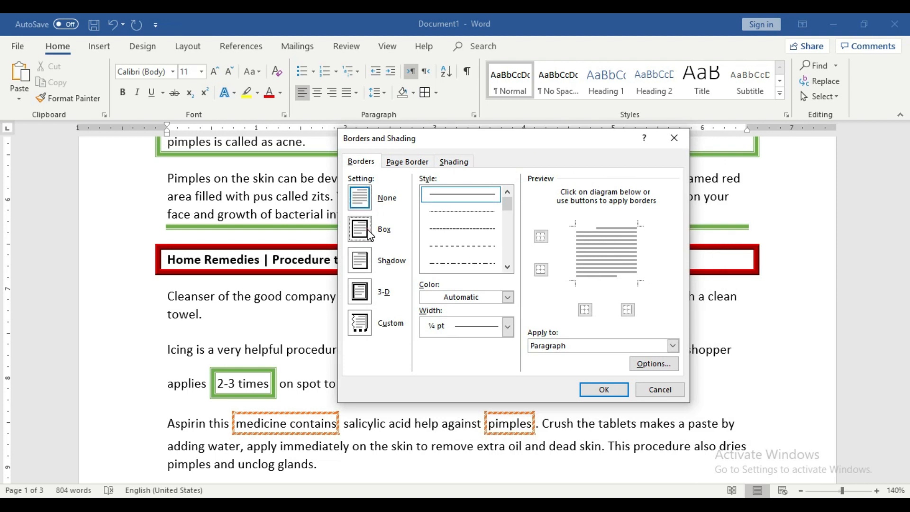
drag(507, 204, 508, 266)
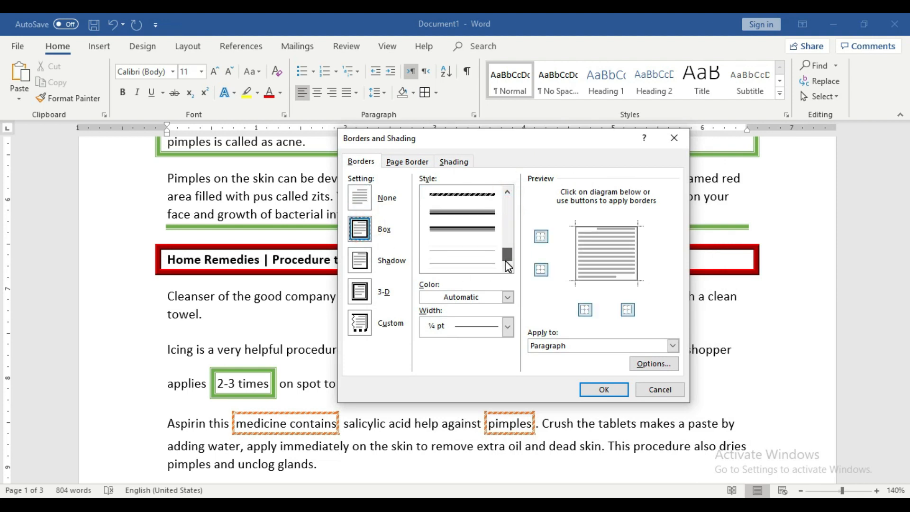
click(507, 297)
click(507, 297)
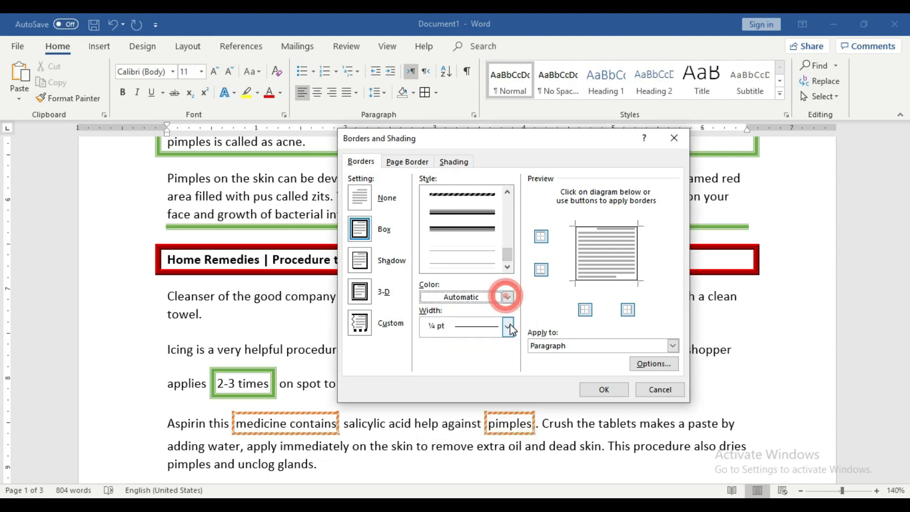
click(507, 326)
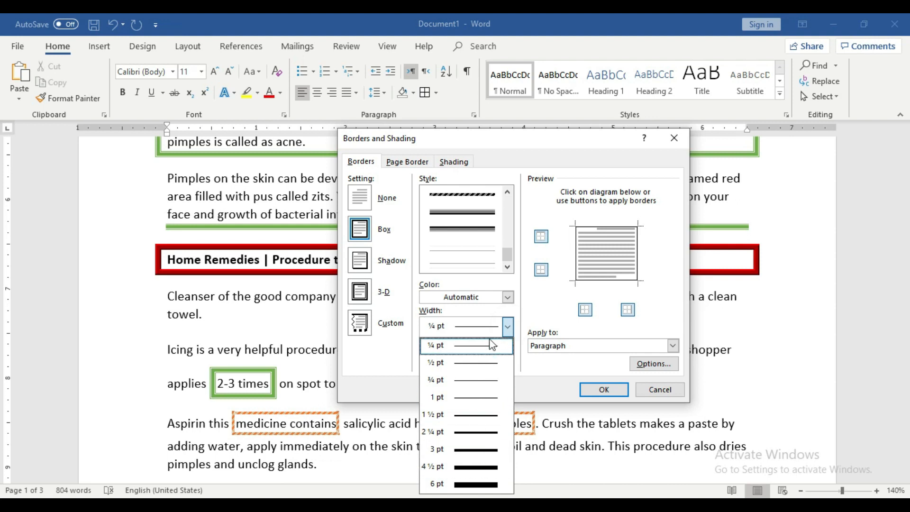
click(381, 261)
click(367, 263)
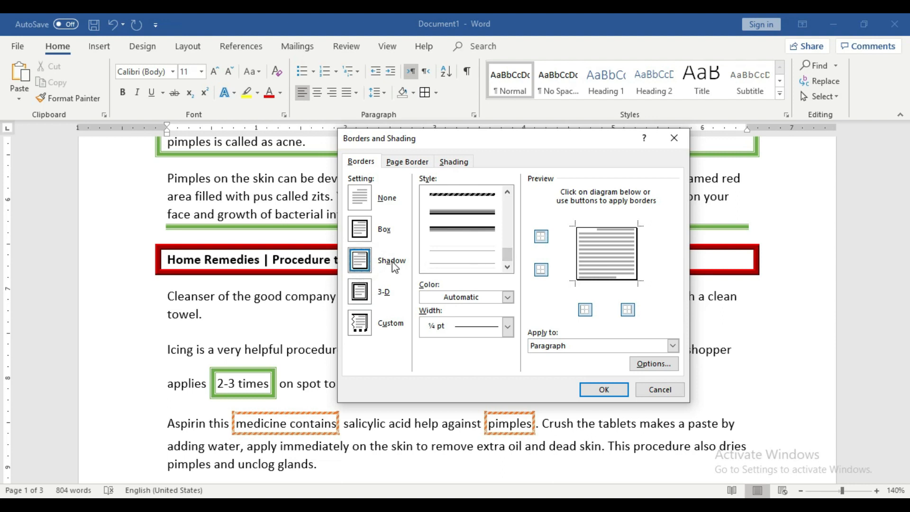
click(364, 290)
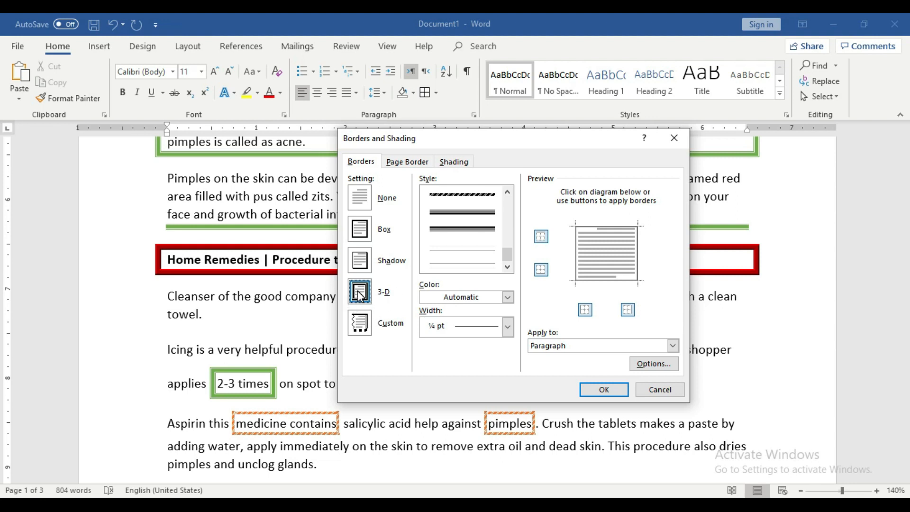
- Set the border color to red and apply the border to the paragraph starting "Some oils are very effective"
click(507, 298)
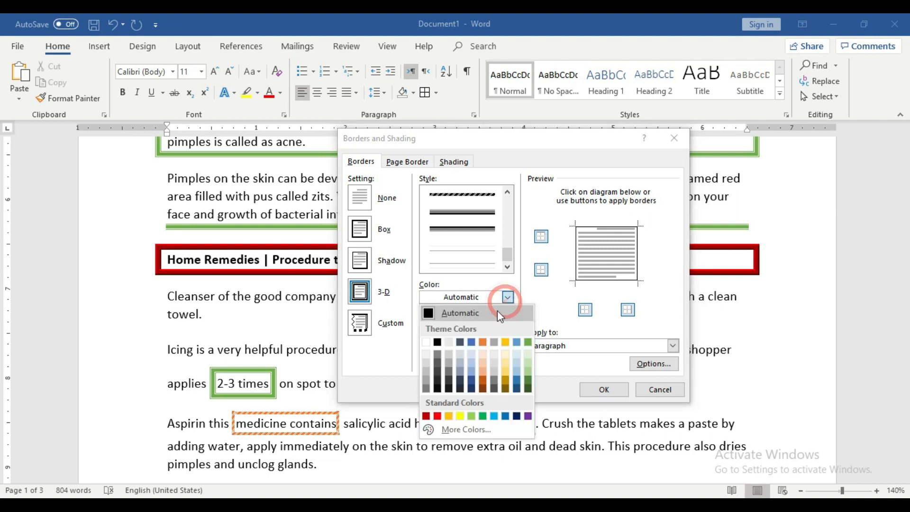
click(438, 417)
click(621, 386)
scroll(621, 387, down, 5)
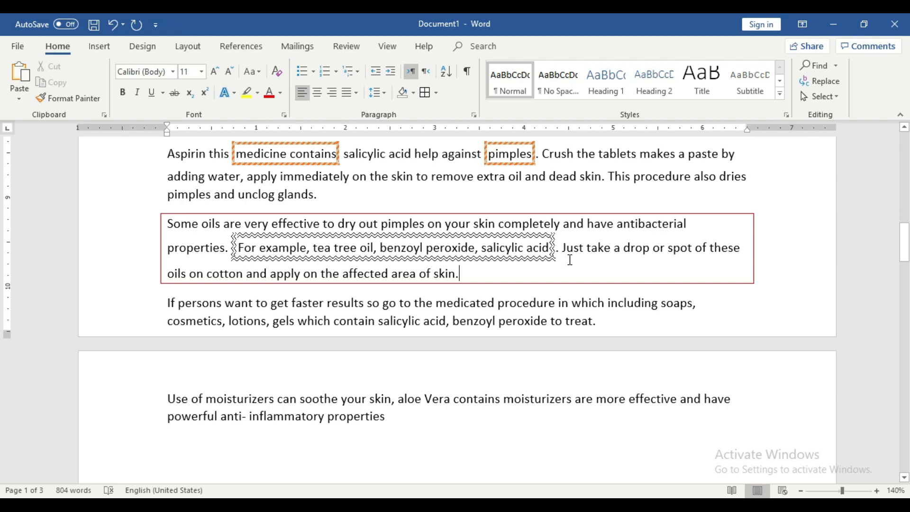
- Add the same thin red border around the paragraph starting "Use of moisturizers can soothe your skin"
scroll(479, 260, down, 3)
drag(397, 284, 171, 255)
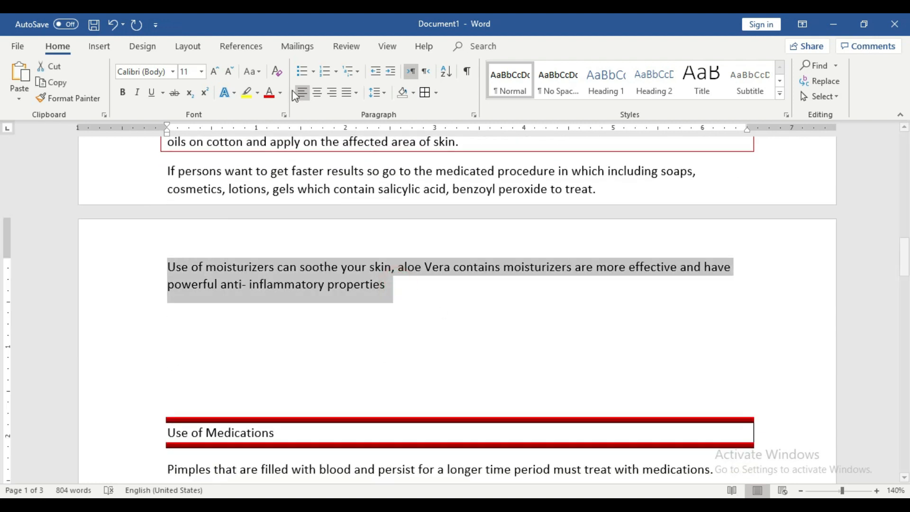
click(423, 92)
click(448, 348)
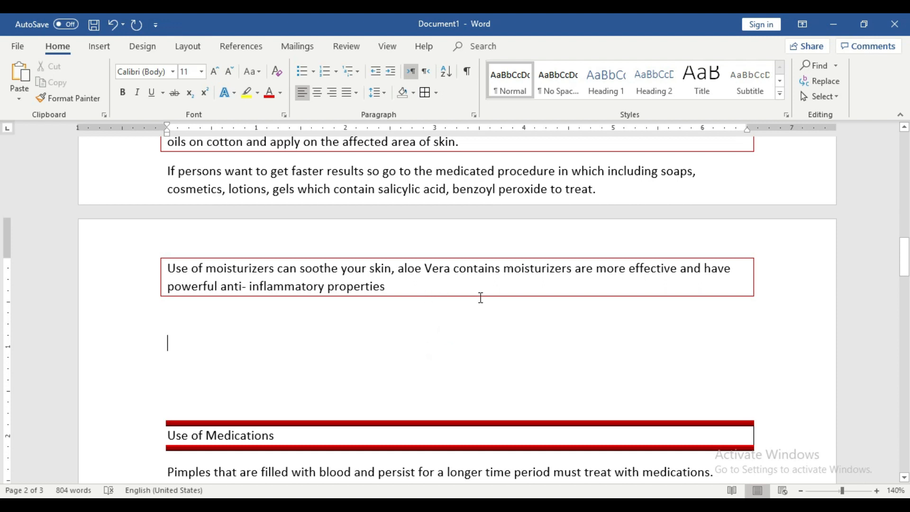
- Review the borders applied across the article, from the title on the first page to the "Use of Medications" section
scroll(481, 297, up, 4)
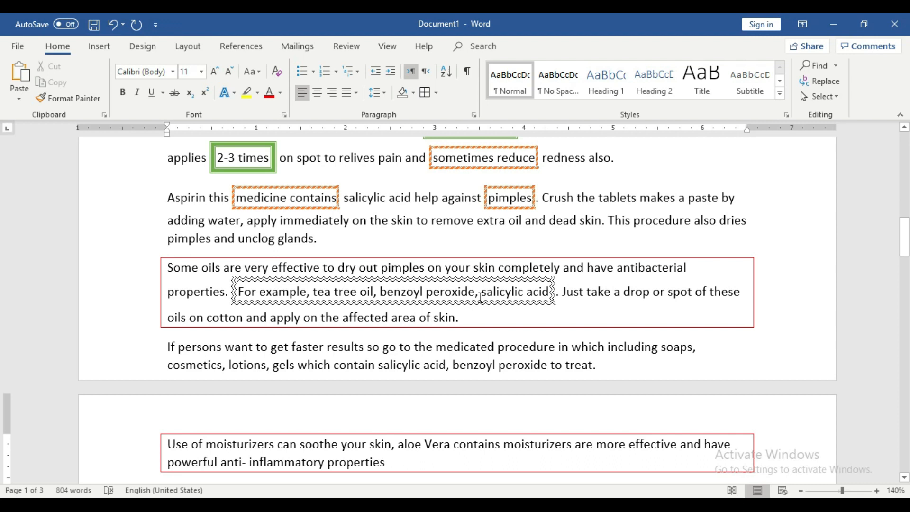
scroll(481, 298, up, 15)
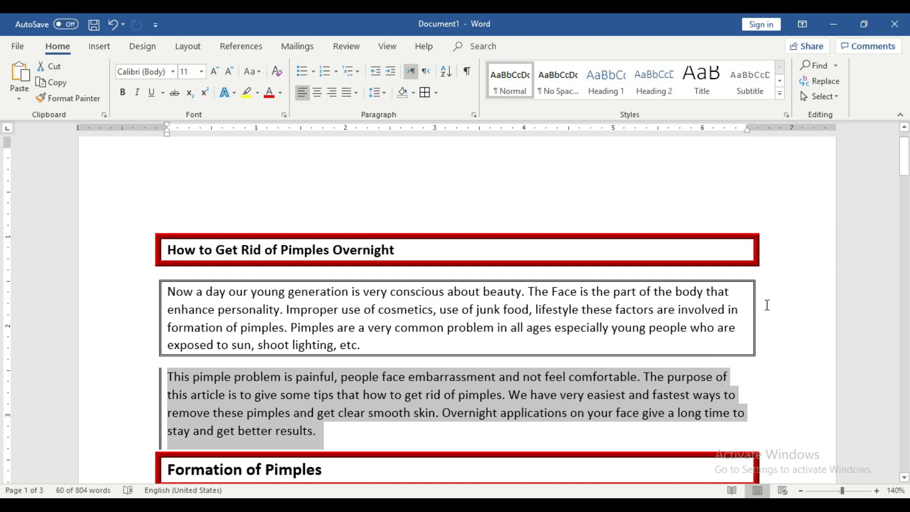
click(766, 305)
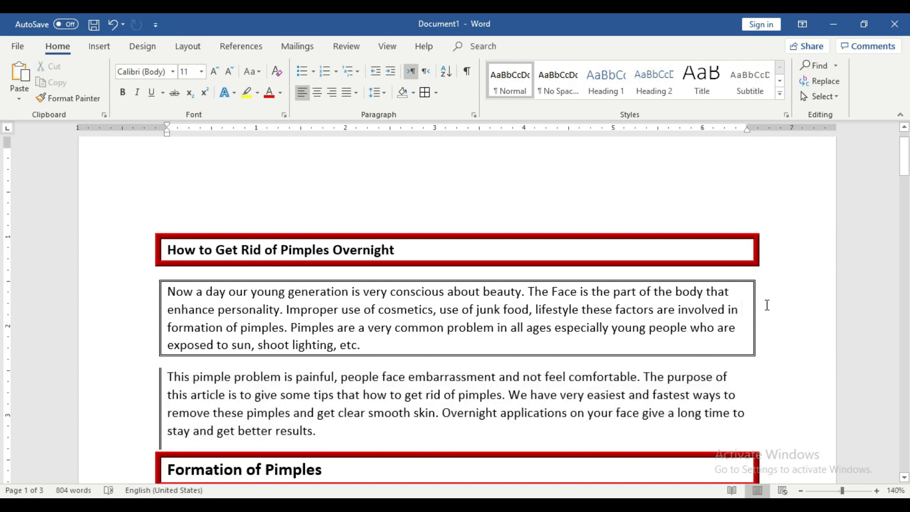
drag(900, 161, 905, 206)
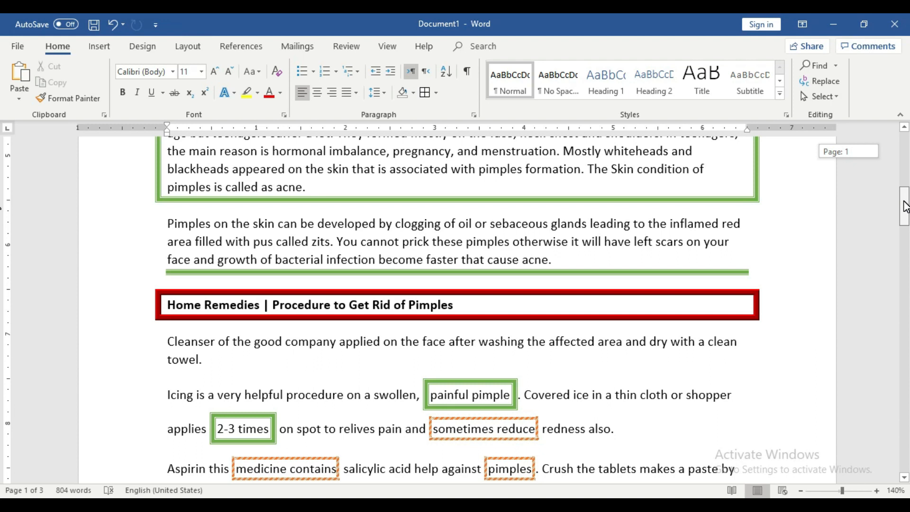
drag(905, 206, 905, 227)
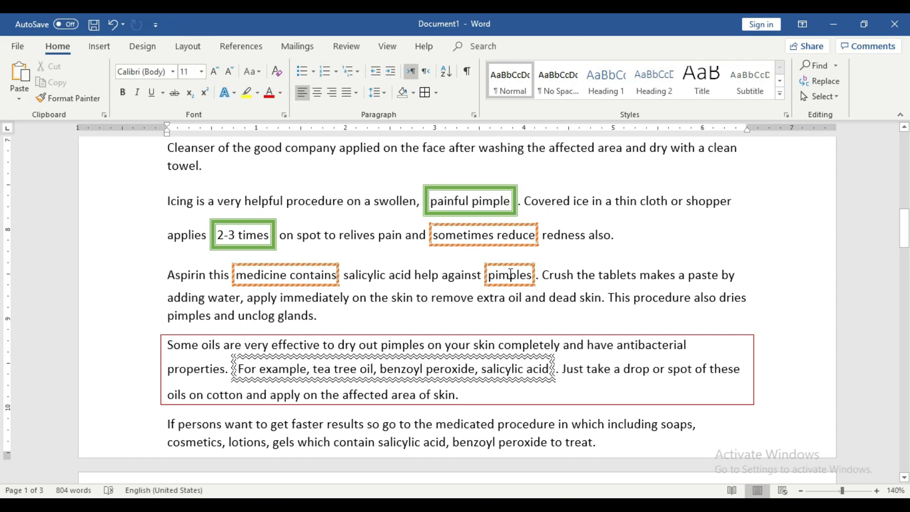
scroll(524, 331, down, 3)
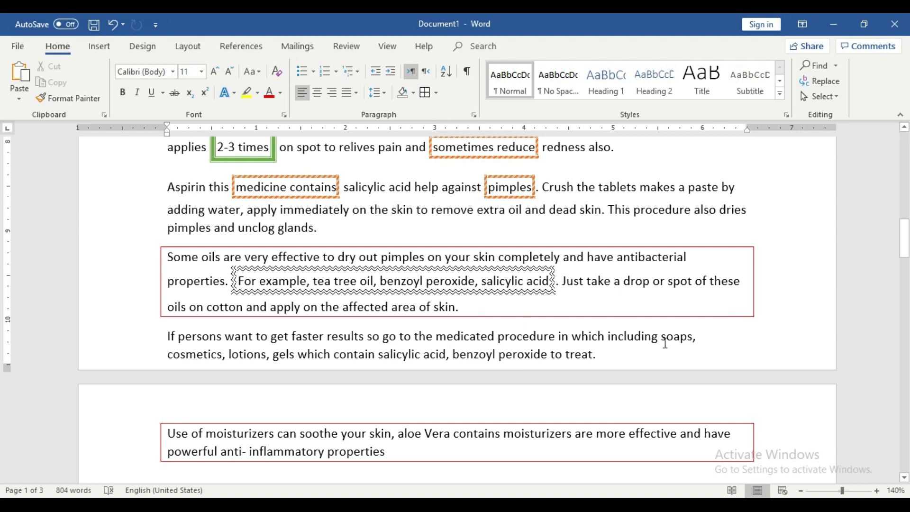
scroll(665, 342, down, 15)
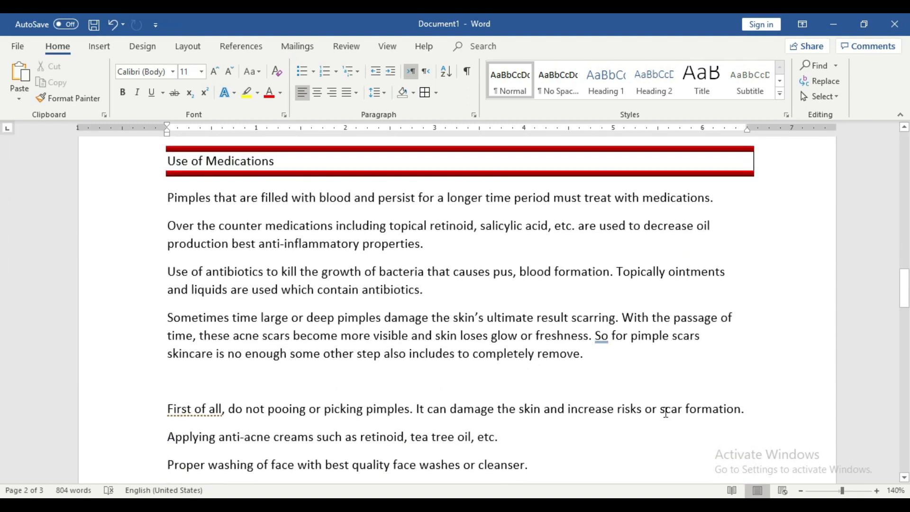